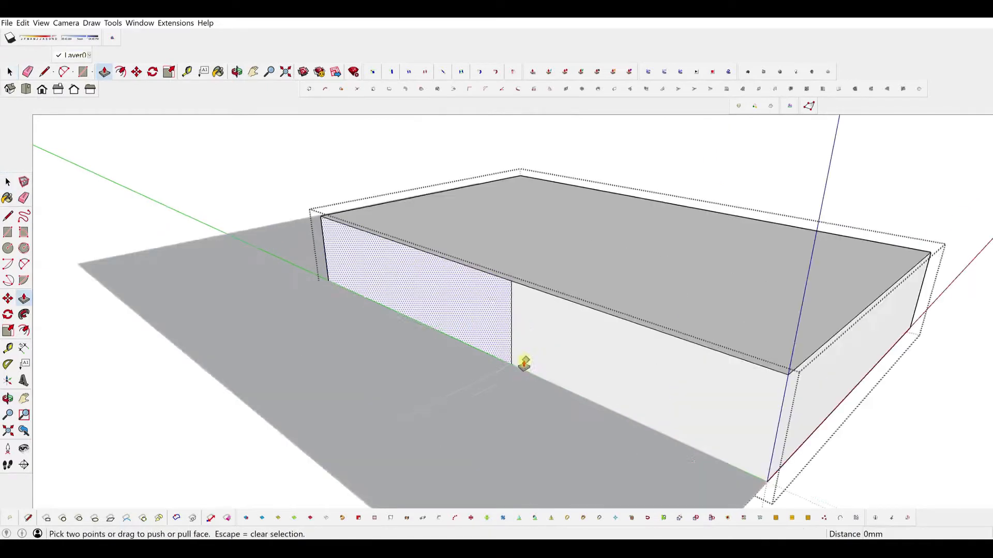
- Cut a rectangular recess into the building block's corner at the origin and group the floor face of that recess
click(278, 417)
middle_drag(277, 417, 399, 419)
click(7, 182)
click(259, 331)
scroll(481, 395, down, 2)
scroll(444, 319, up, 4)
double_click(275, 379)
scroll(398, 418, down, 4)
scroll(449, 436, up, 2)
right_click(449, 437)
click(496, 288)
- Open the recess floor group and pull its face up 600 mm to form a raised porch
middle_drag(424, 465, 526, 361)
double_click(405, 428)
key(p)
click(526, 373)
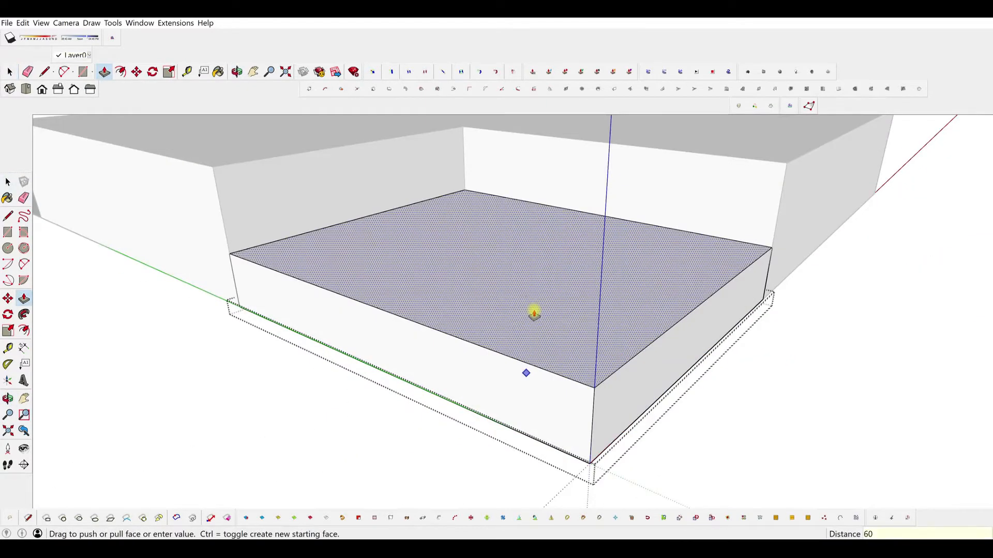
text(00)
key(Return)
- Copy the porch's top perimeter edges downward at 150 mm spacing to divide its sides into step risers
middle_drag(585, 380, 557, 356)
scroll(541, 372, up, 3)
key(ctrl)
click(532, 381)
text(150)
key(Return)
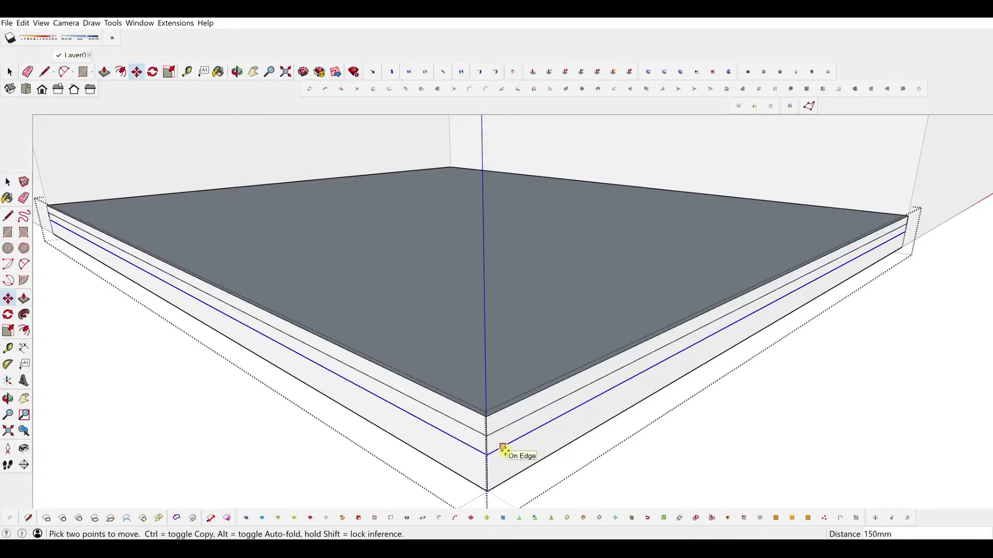
- Try pulling the lower riser bands on the porch's front outward 1200 mm
scroll(202, 194, down, 4)
click(23, 298)
middle_drag(413, 253, 455, 290)
right_click(480, 295)
click(390, 238)
scroll(380, 318, up, 4)
click(385, 320)
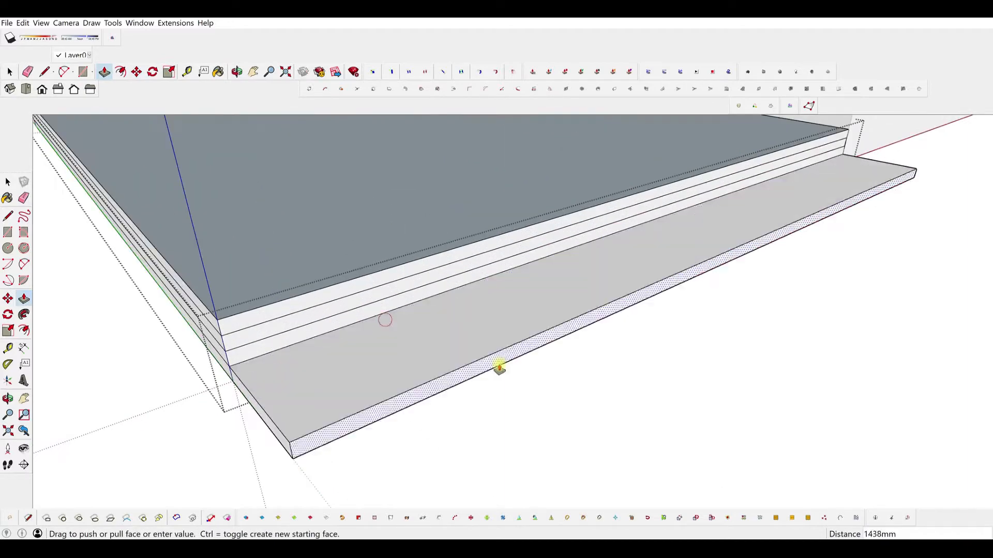
text(1200)
key(Return)
scroll(354, 382, down, 3)
scroll(372, 347, up, 4)
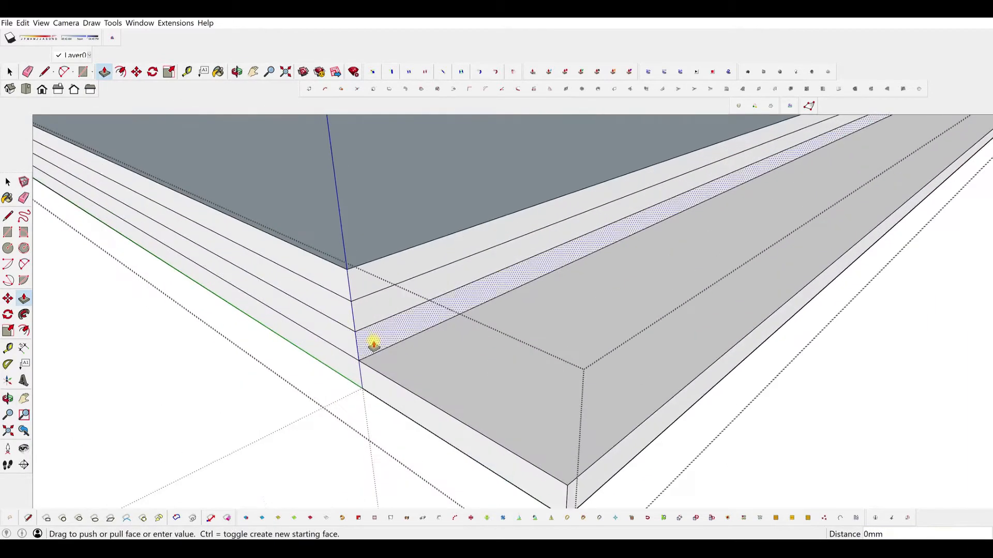
scroll(381, 299, down, 3)
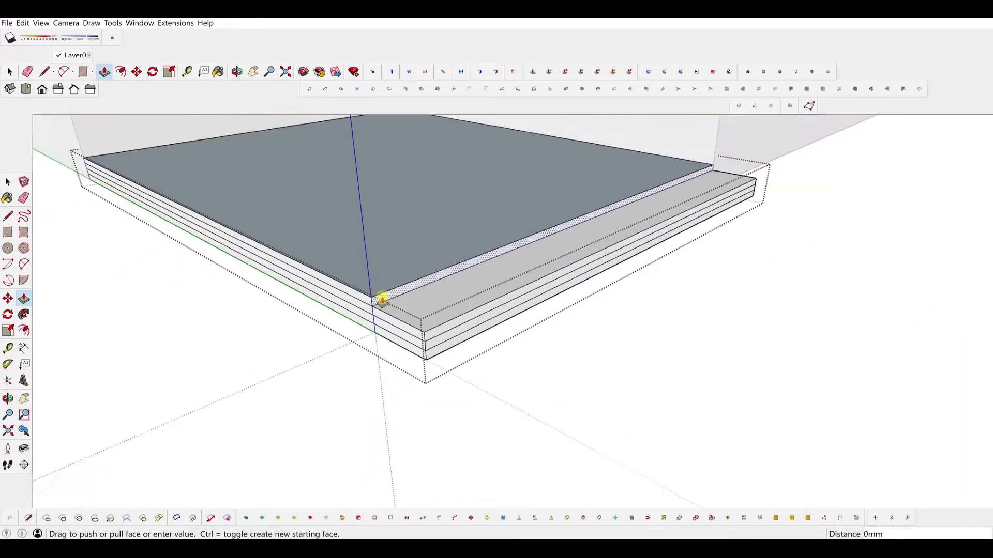
- Pull the lower riser bands outward in 400 mm increments to form staggered steps in front of the porch
scroll(465, 368, up, 3)
text(400)
key(Return)
middle_drag(425, 311, 470, 392)
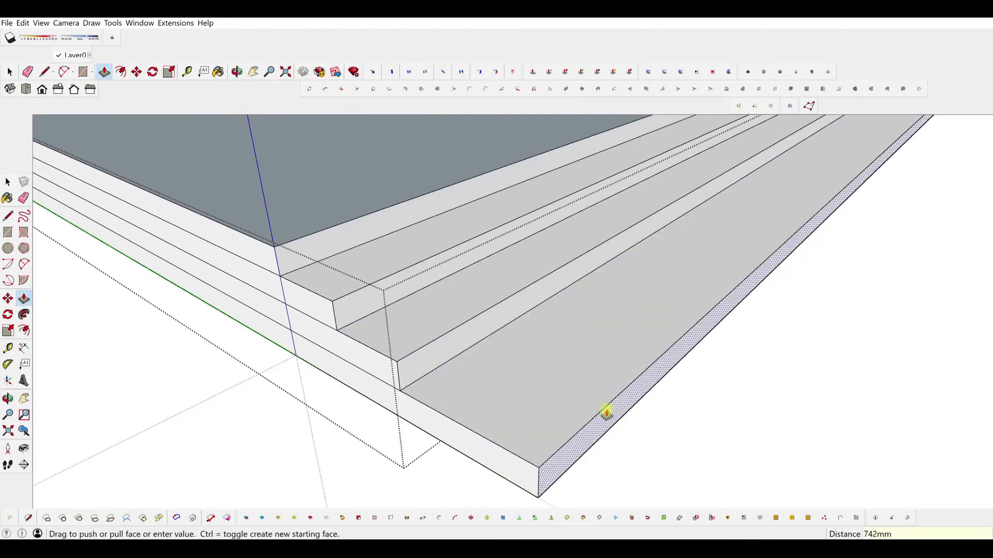
key(Return)
- Open the building block and move the end geometry of its wing beside the porch by 5000 mm
scroll(521, 343, down, 5)
middle_drag(520, 343, 537, 303)
double_click(479, 243)
drag(439, 166, 523, 393)
key(m)
click(470, 302)
text(5000)
key(Return)
- Move the outer side of the porch and its steps inward to line up with the building wing's wall
middle_drag(501, 310, 567, 262)
key(space)
click(112, 161)
middle_drag(362, 217, 393, 359)
triple_click(393, 359)
scroll(414, 310, down, 3)
drag(293, 157, 434, 432)
key(m)
click(511, 212)
key(space)
scroll(509, 258, down, 2)
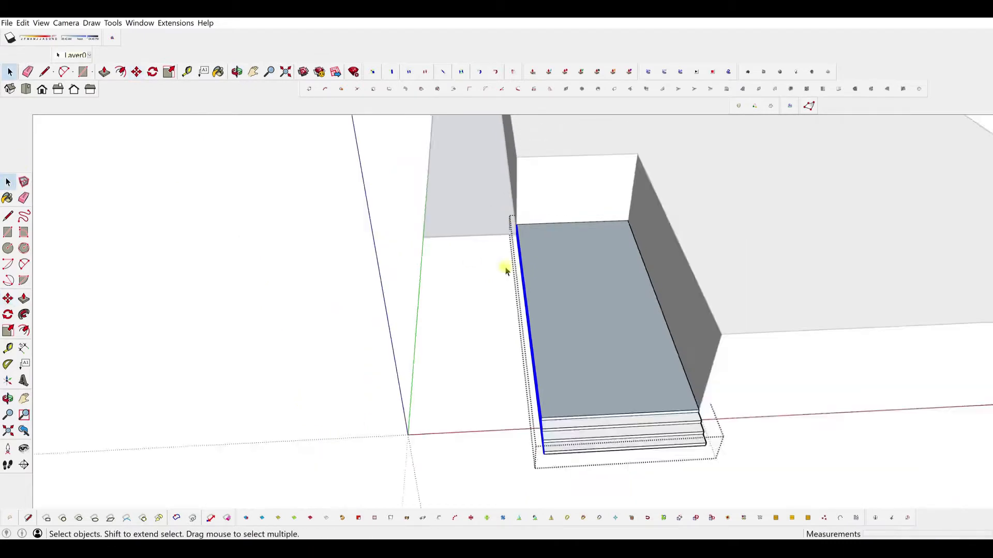
click(455, 309)
- Open the porch group and draw a dividing line across the top step's 400 mm tread and the riser behind it
scroll(443, 317, down, 5)
scroll(521, 324, up, 4)
middle_drag(414, 315, 321, 286)
scroll(321, 285, up, 4)
double_click(351, 332)
triple_click(433, 374)
key(l)
middle_drag(432, 375, 362, 382)
click(373, 341)
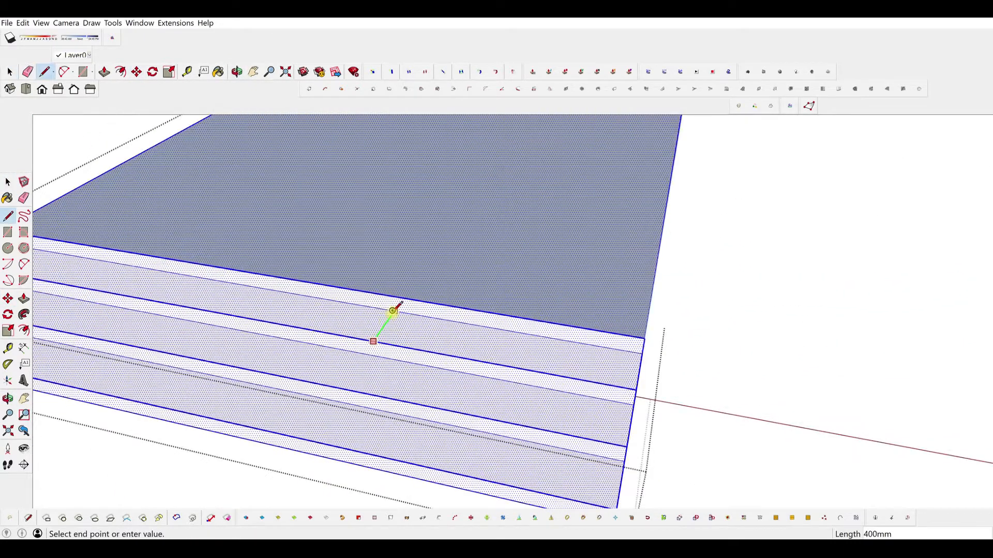
click(393, 296)
scroll(413, 293, down, 3)
- Push the divided end portion of the top step down 150 mm
click(26, 300)
scroll(501, 326, up, 4)
click(501, 330)
click(563, 364)
scroll(465, 320, down, 3)
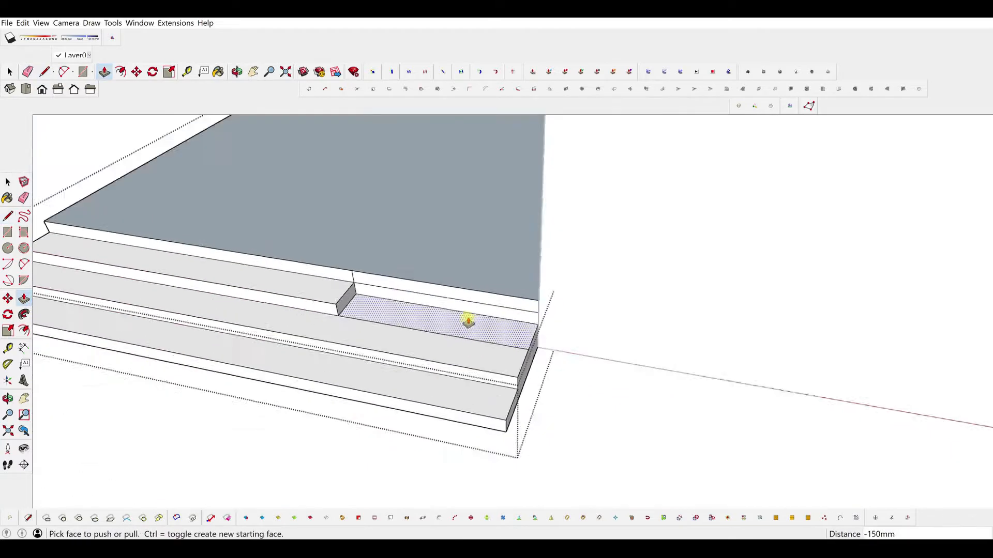
- Draw dividing lines across the second step nearer the wall and push its end portion down by one riser
middle_drag(212, 357, 261, 345)
key(l)
scroll(344, 365, down, 2)
scroll(404, 367, up, 4)
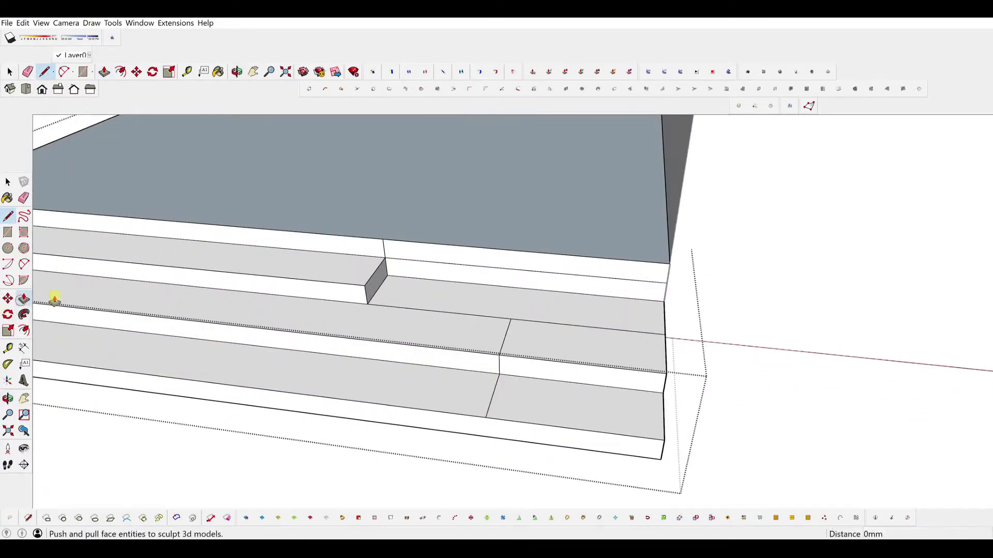
click(23, 300)
scroll(443, 394, down, 2)
scroll(454, 338, up, 2)
scroll(502, 362, down, 4)
middle_drag(434, 351, 404, 319)
- Erase the leftover dividing edges on the lower treads so that level tread faces merge
click(8, 183)
click(181, 421)
mouse_move(496, 440)
middle_down()
mouse_move(412, 433)
mouse_move(355, 398)
middle_up()
scroll(358, 393, up, 4)
triple_click(357, 394)
click(23, 199)
scroll(353, 396, up, 3)
scroll(349, 394, down, 4)
key(space)
scroll(489, 418, up, 4)
click(489, 418)
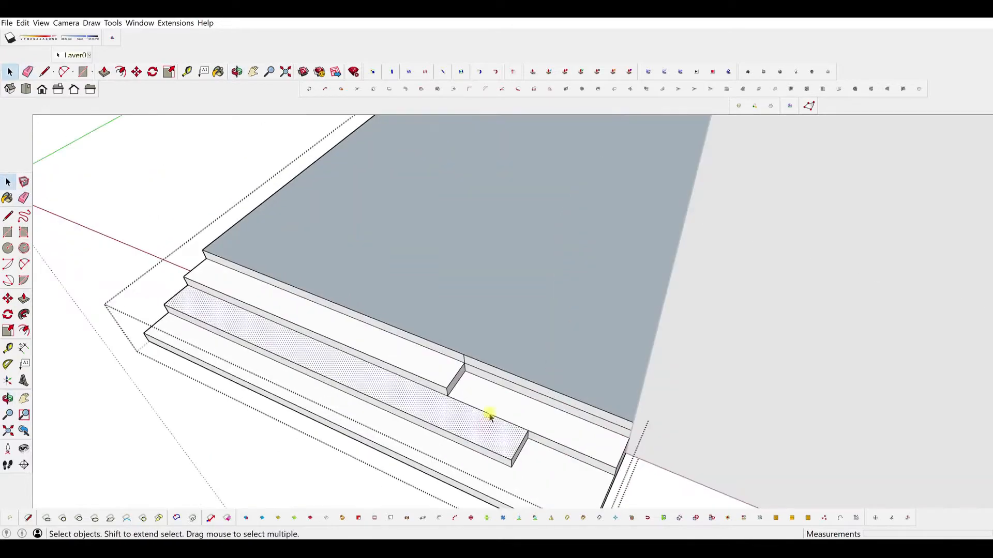
scroll(548, 401, down, 5)
- Pull the end face of the shortened top step about 373 mm along the stair
click(339, 443)
middle_drag(455, 386, 492, 306)
scroll(439, 287, up, 6)
double_click(421, 280)
click(421, 280)
middle_drag(421, 279, 498, 373)
key(p)
scroll(448, 305, up, 2)
click(415, 239)
click(483, 257)
scroll(486, 269, down, 5)
middle_drag(489, 310, 455, 382)
scroll(487, 300, up, 5)
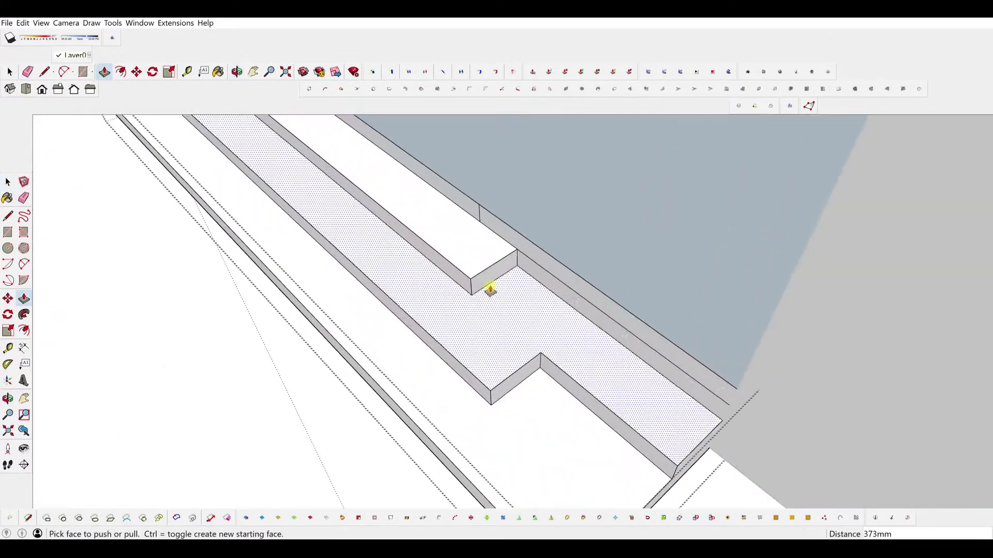
click(499, 304)
- Erase the stray vertical edge on the riser above the top step and close the porch group
scroll(499, 305, down, 5)
scroll(514, 283, up, 5)
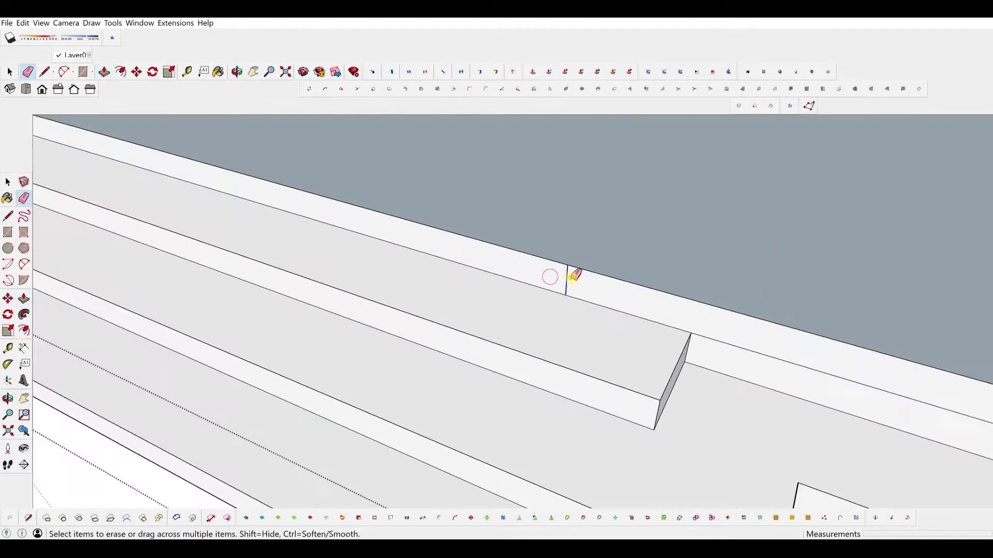
click(565, 278)
scroll(540, 287, down, 4)
key(space)
key(Escape)
- Move the building's end wall on the side opposite the porch by 5000 mm
scroll(407, 340, down, 5)
middle_drag(406, 340, 586, 255)
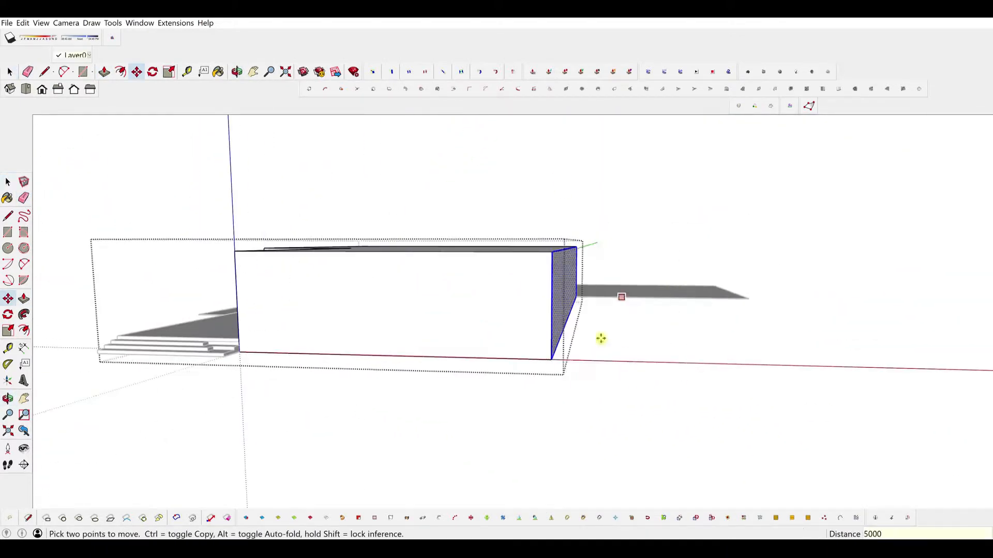
key(Escape)
- Copy the building block straight up one storey so that it sits on top of the original
middle_drag(498, 364, 524, 389)
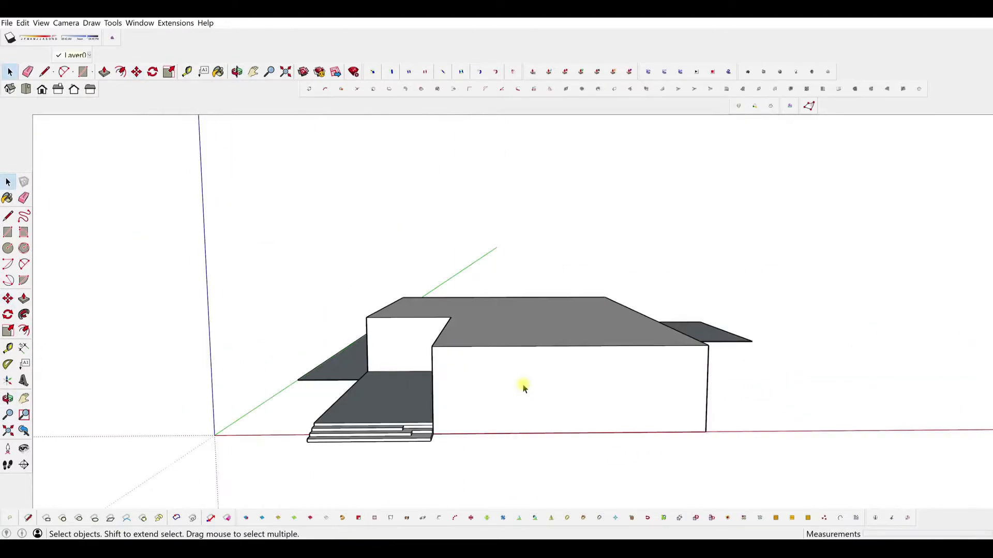
key(ctrl)
click(640, 395)
click(640, 317)
middle_drag(462, 354, 475, 348)
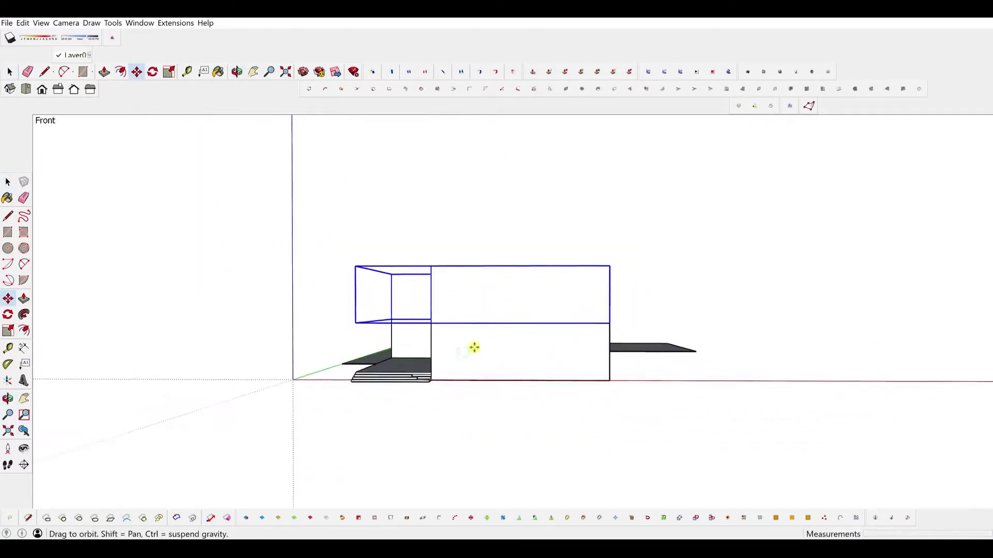
- Open the ground-floor block's group for editing beneath the upper storey
middle_drag(393, 317, 535, 339)
key(p)
key(Return)
key(space)
key(Escape)
triple_click(534, 339)
middle_drag(536, 390, 421, 399)
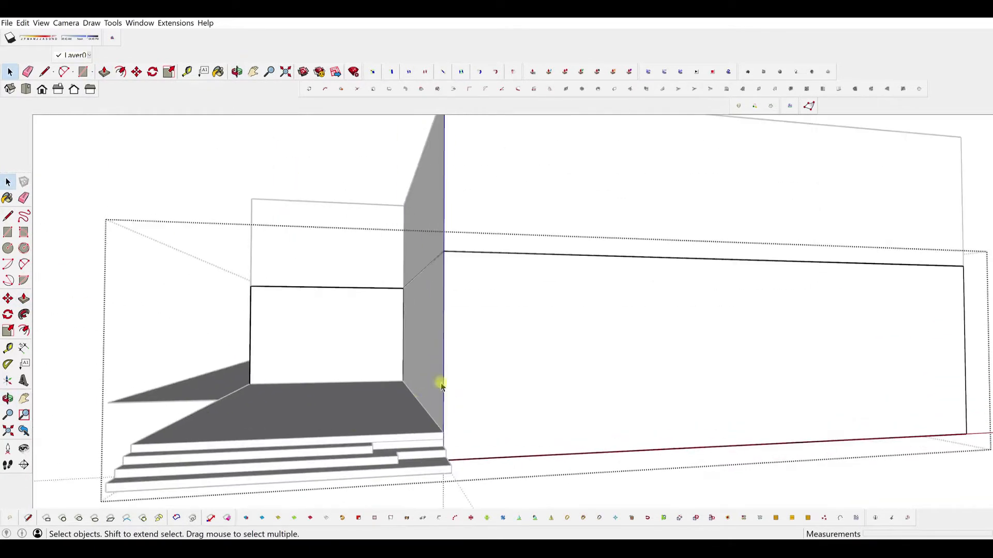
key(m)
scroll(462, 406, up, 3)
key(space)
scroll(388, 276, down, 5)
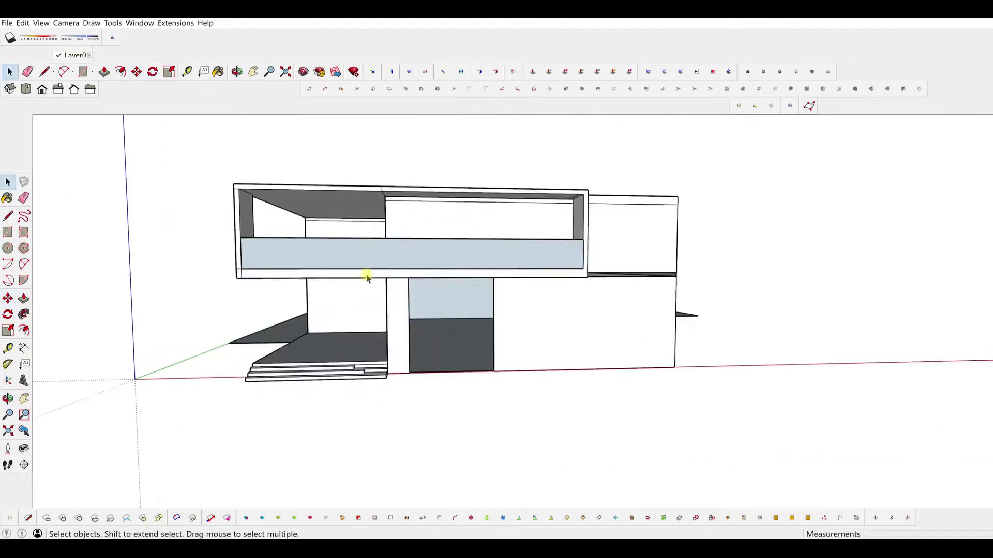
- Open the block group at the joint between the two storeys for editing
scroll(490, 286, up, 4)
middle_drag(340, 284, 289, 290)
scroll(289, 289, down, 2)
middle_drag(578, 319, 641, 317)
scroll(644, 319, up, 7)
scroll(645, 319, up, 1)
double_click(663, 295)
click(663, 296)
click(200, 299)
scroll(505, 361, down, 7)
middle_drag(506, 381, 543, 362)
- Delete the surplus geometry from the building's front and leave the group
click(23, 198)
middle_drag(528, 321, 488, 316)
scroll(487, 324, up, 5)
scroll(488, 326, down, 4)
click(7, 182)
scroll(594, 362, up, 4)
triple_click(499, 336)
click(510, 321)
key(Delete)
scroll(556, 371, down, 8)
click(557, 371)
middle_drag(429, 336, 524, 369)
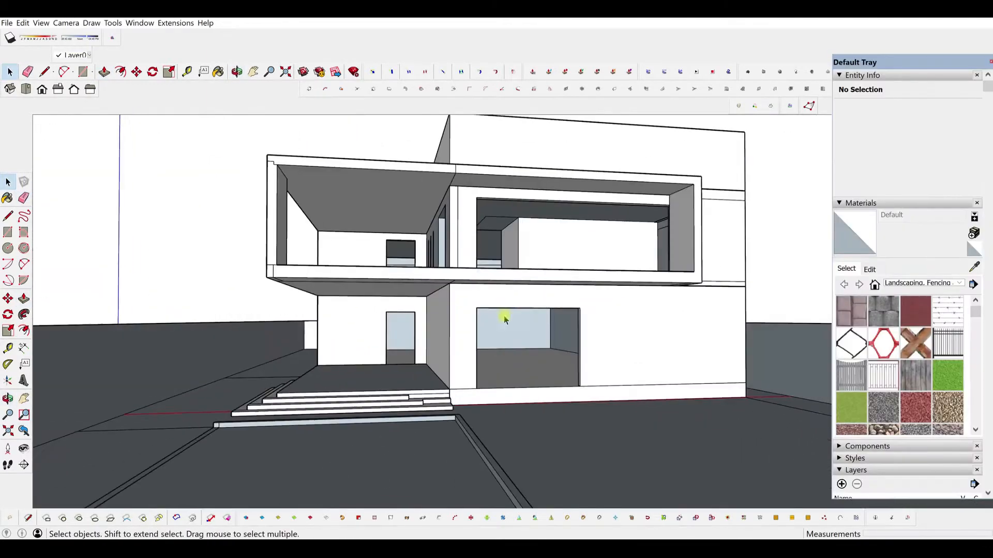
- Draw a rectangle filling the ground-floor front window opening
scroll(470, 452, up, 4)
click(467, 417)
scroll(316, 334, up, 3)
key(r)
click(311, 337)
middle_drag(449, 436, 455, 362)
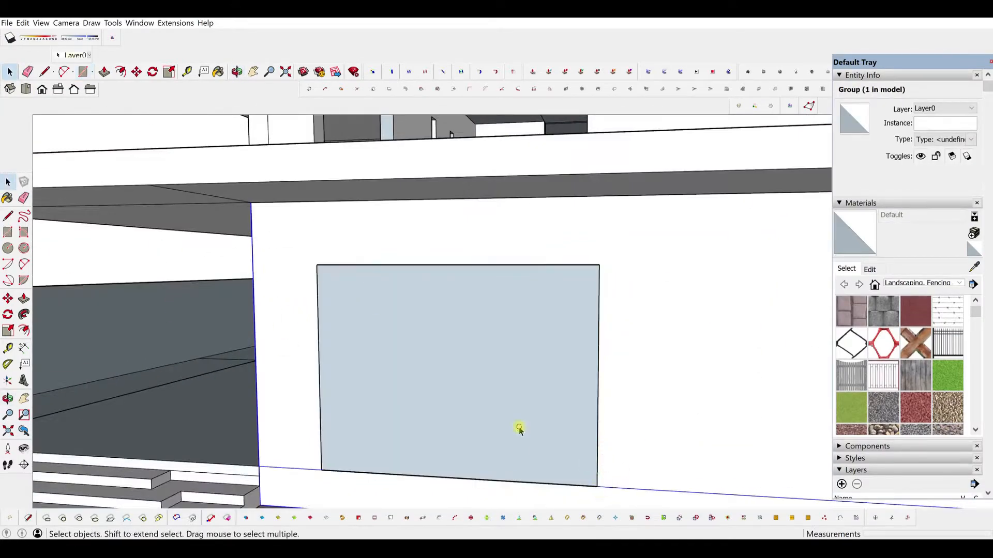
- Open the window rectangle's group for editing and offset its outline inward for the window frame
click(511, 281)
double_click(470, 406)
click(357, 311)
scroll(445, 445, down, 3)
middle_drag(458, 494, 465, 462)
key(f)
click(437, 472)
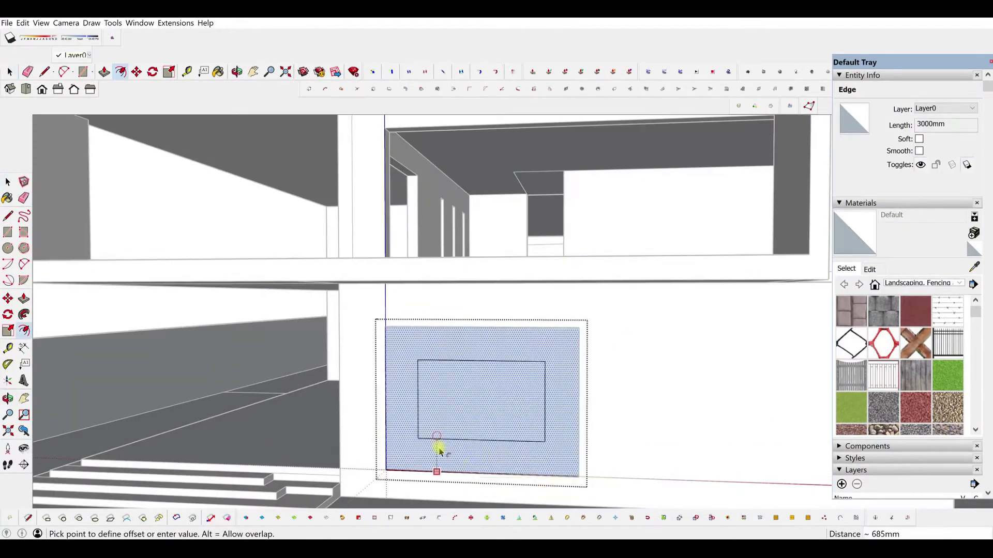
key(l)
scroll(472, 450, up, 2)
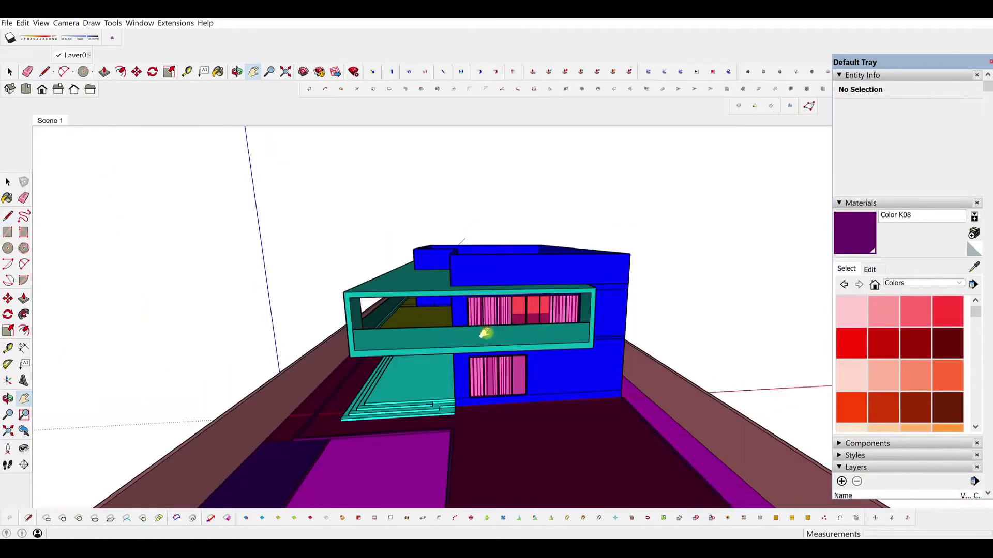
- Examine the colour-coded villa's exterior, boundary walls and covered porch, including the saved Scene 1 view
drag(475, 299, 470, 334)
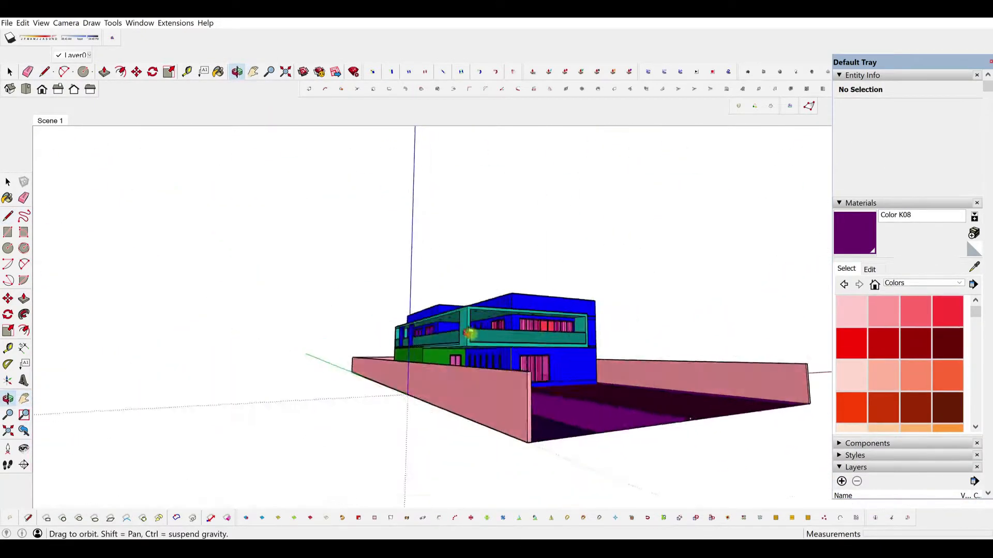
scroll(484, 386, up, 6)
middle_drag(483, 386, 557, 373)
scroll(519, 399, up, 3)
scroll(568, 383, up, 2)
key(ctrl+a)
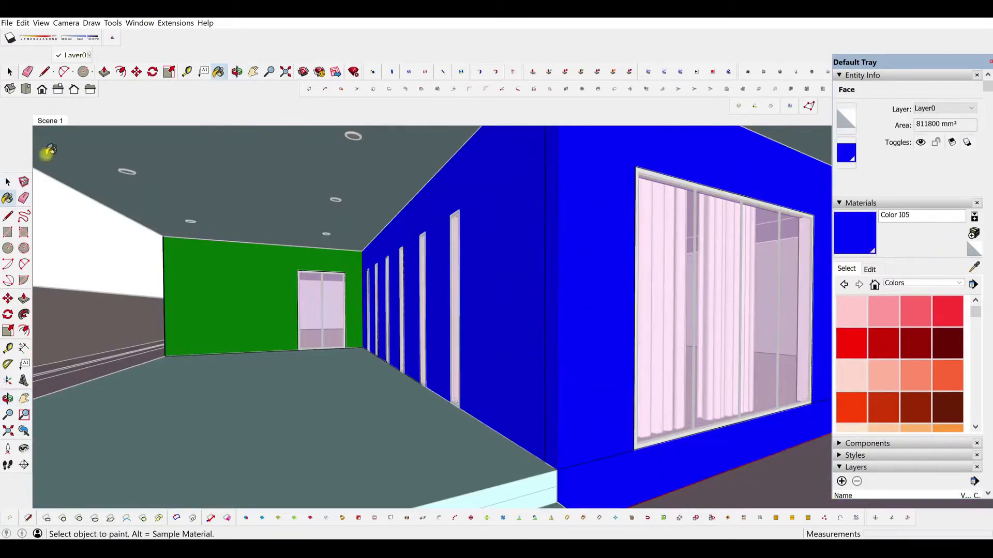
click(50, 121)
click(8, 182)
click(218, 196)
middle_drag(311, 310, 240, 357)
scroll(413, 383, up, 3)
middle_drag(414, 383, 514, 364)
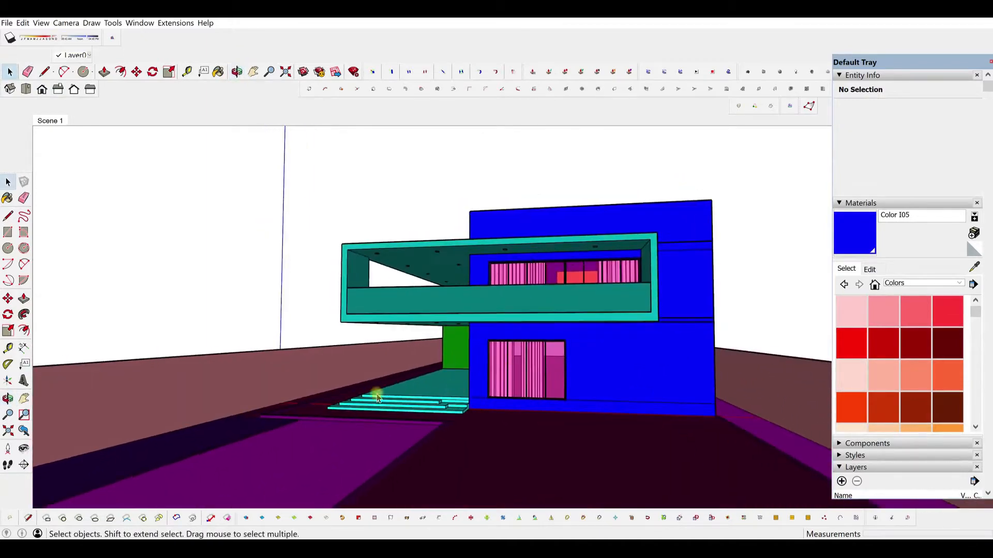
- Inspect the villa's balcony and entrance front, sampling an existing surface colour
scroll(532, 277, up, 7)
middle_drag(390, 239, 491, 335)
scroll(436, 257, down, 8)
scroll(492, 320, up, 3)
click(974, 268)
scroll(541, 291, up, 5)
click(542, 293)
scroll(675, 277, down, 2)
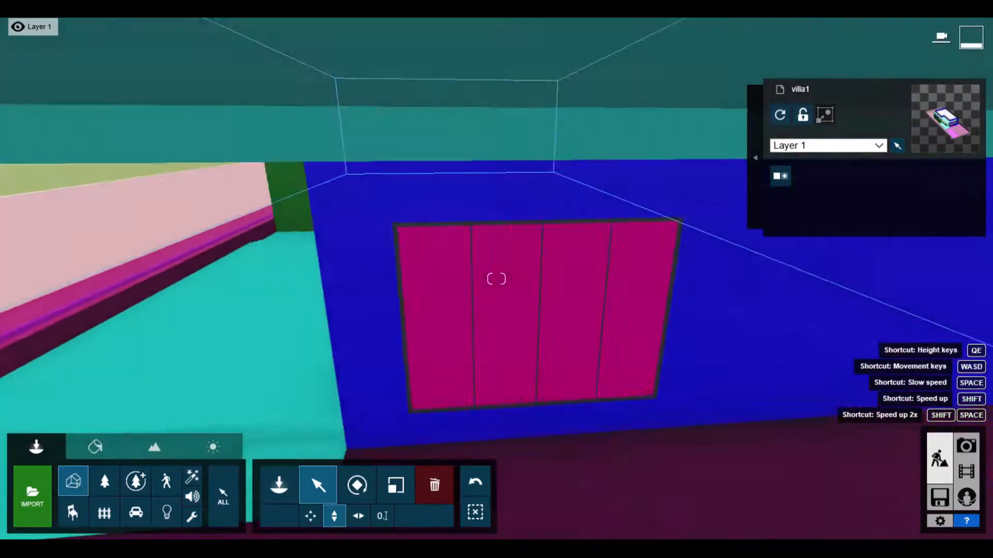
- In Lumion, assign the outdoor glass material Glass Panels Volume 001 to the villa's window panes
right_drag(541, 430, 541, 401)
key(s)
click(109, 449)
click(538, 370)
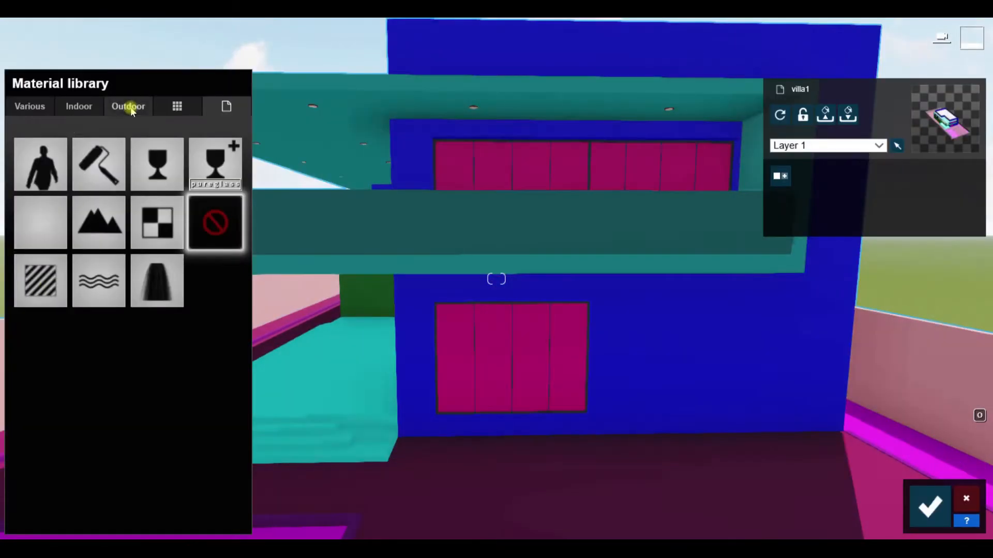
click(129, 107)
click(128, 144)
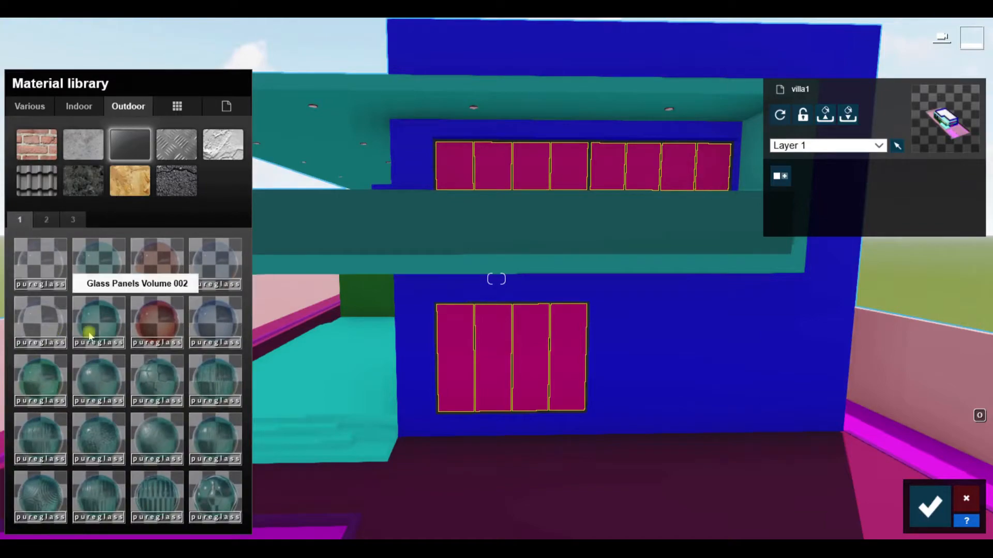
click(47, 329)
- Give the curtains behind the window a white, partly colorized Standard material with low gloss and reflectivity
key(w)
right_drag(497, 280, 628, 364)
key(s)
key(w)
key(s)
click(627, 365)
click(57, 289)
click(82, 300)
drag(73, 319, 15, 320)
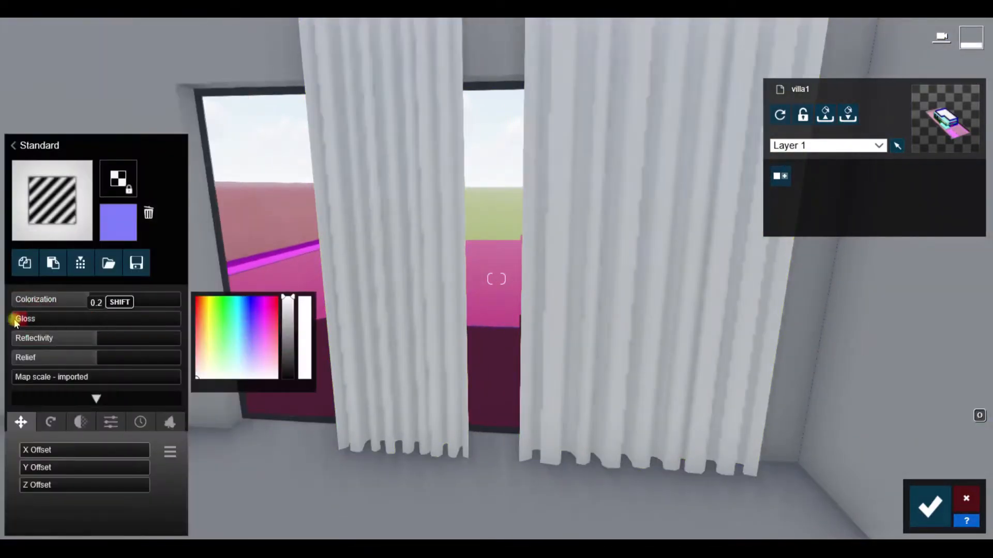
- Assign the Standard material to the window frames
key(s)
right_drag(724, 310, 557, 337)
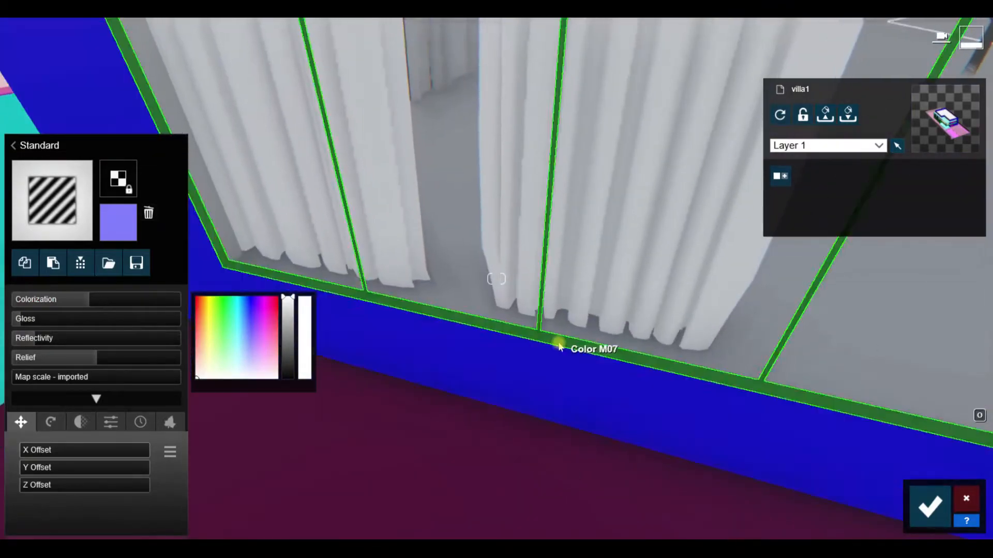
click(556, 337)
click(56, 299)
- Assign the outdoor glass material Glass Panels 001 to the upper balcony's front railing
key(s)
right_drag(393, 331, 450, 402)
key(w)
click(450, 401)
click(128, 107)
click(126, 155)
click(44, 272)
right_drag(641, 380, 556, 397)
- Adjust the transparency of the balcony railing's glass
click(52, 245)
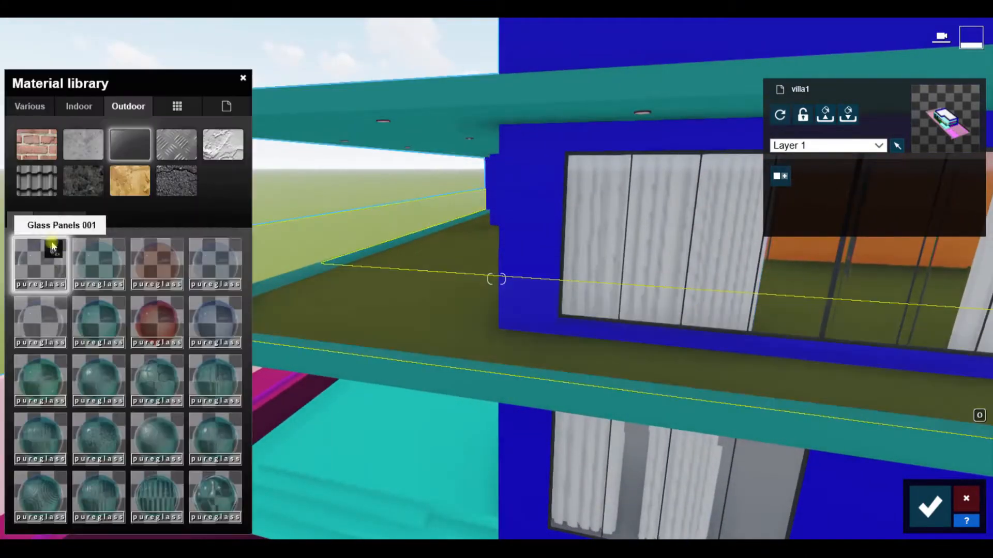
click(56, 244)
drag(107, 424, 96, 421)
key(s)
right_drag(496, 357, 591, 348)
key(w)
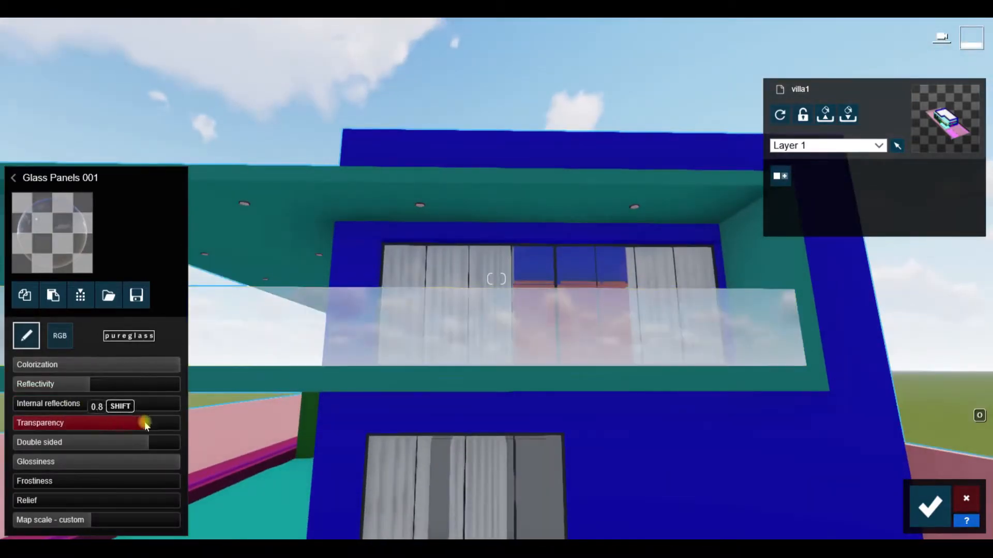
drag(172, 428, 168, 428)
- Tint the window panes' glass grey and adjust its reflectivity
right_drag(497, 321, 534, 424)
key(w)
click(455, 341)
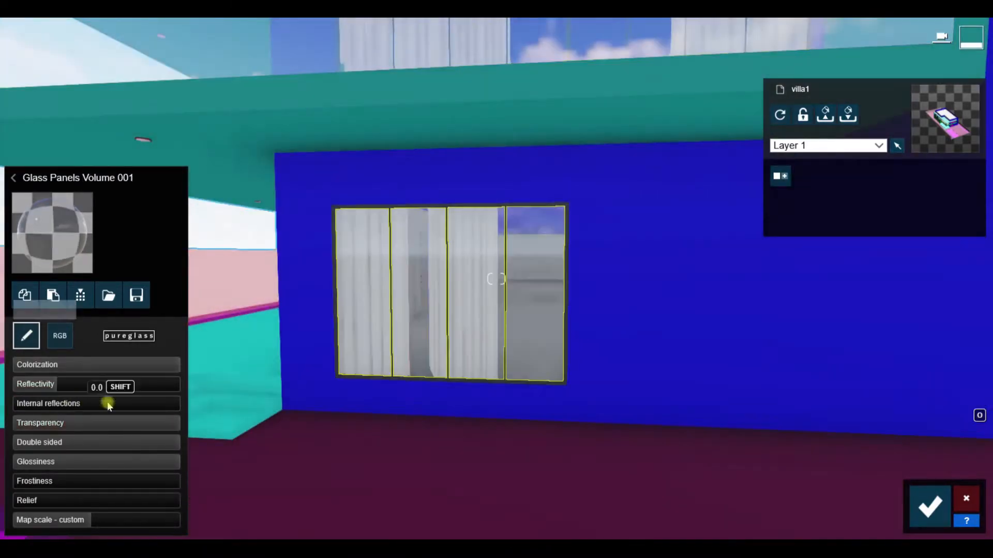
click(133, 406)
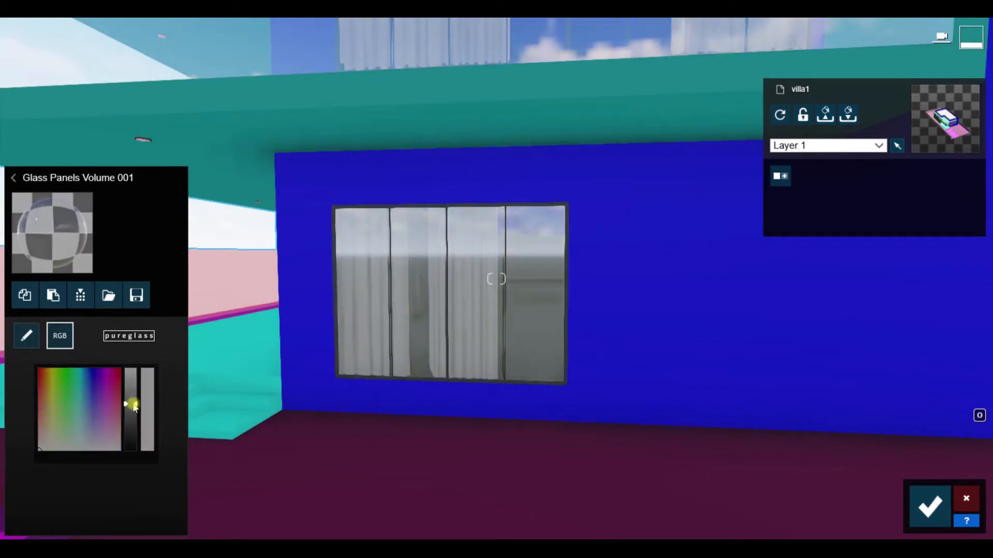
click(26, 336)
right_drag(286, 386, 289, 362)
drag(77, 386, 84, 389)
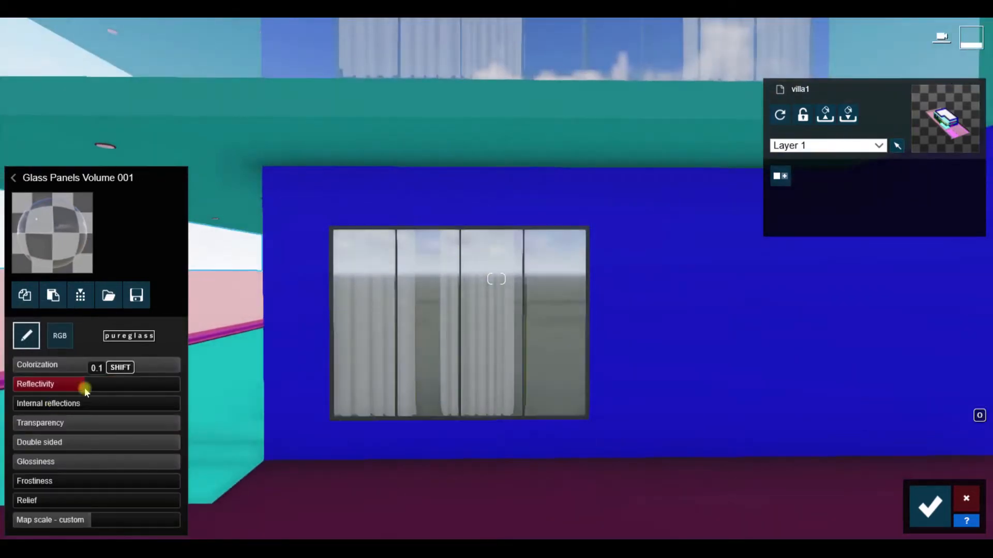
- Give the balcony frame a fully colorized white Standard material with reduced gloss
right_drag(362, 331, 357, 357)
key(s)
right_drag(357, 455, 354, 419)
key(q)
click(356, 459)
click(41, 282)
drag(114, 297, 151, 300)
click(196, 379)
drag(288, 328, 296, 278)
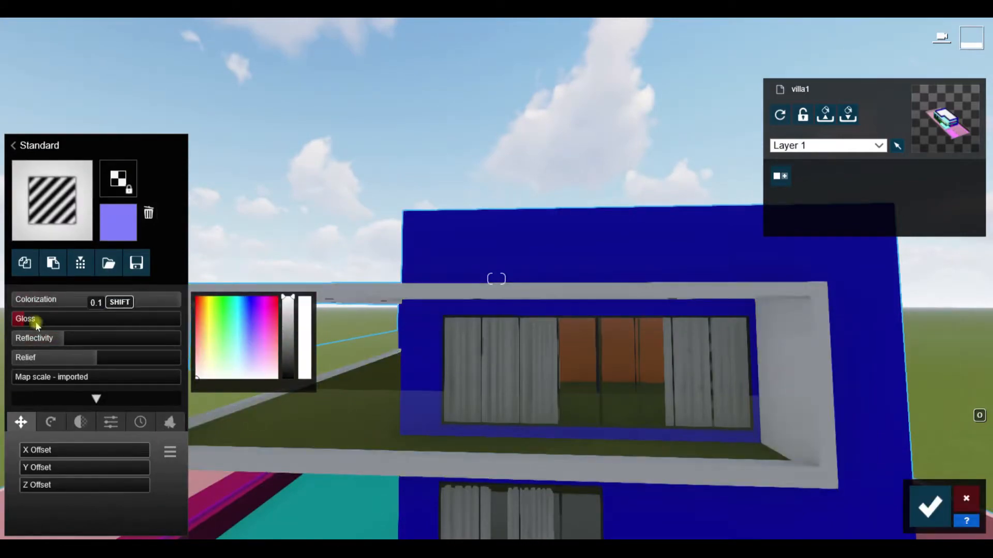
click(45, 320)
- Assign Standard materials to the ceiling downlights' rings and lamp discs, making the rings near-black
right_drag(509, 414, 510, 385)
key(w)
right_drag(533, 434, 537, 396)
click(500, 223)
click(40, 283)
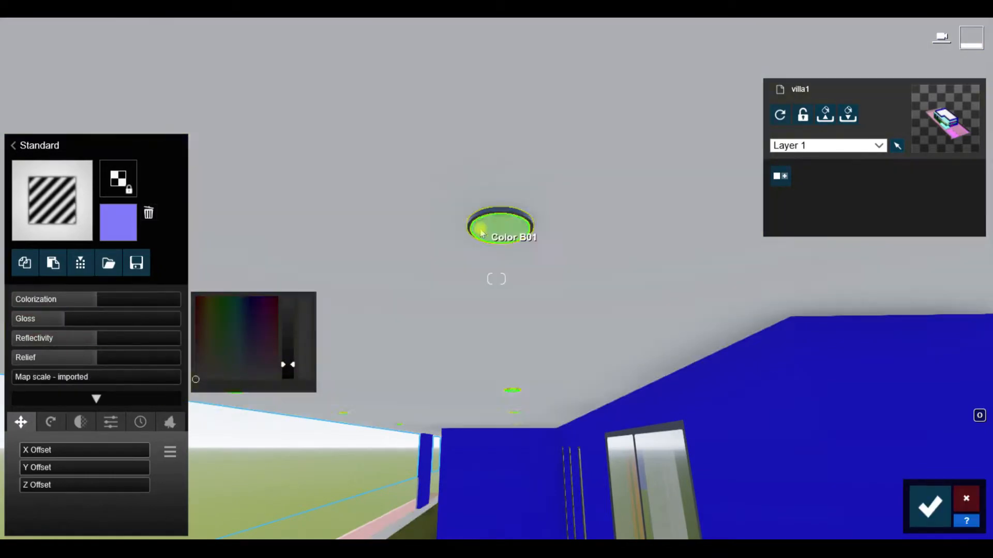
click(483, 230)
click(37, 289)
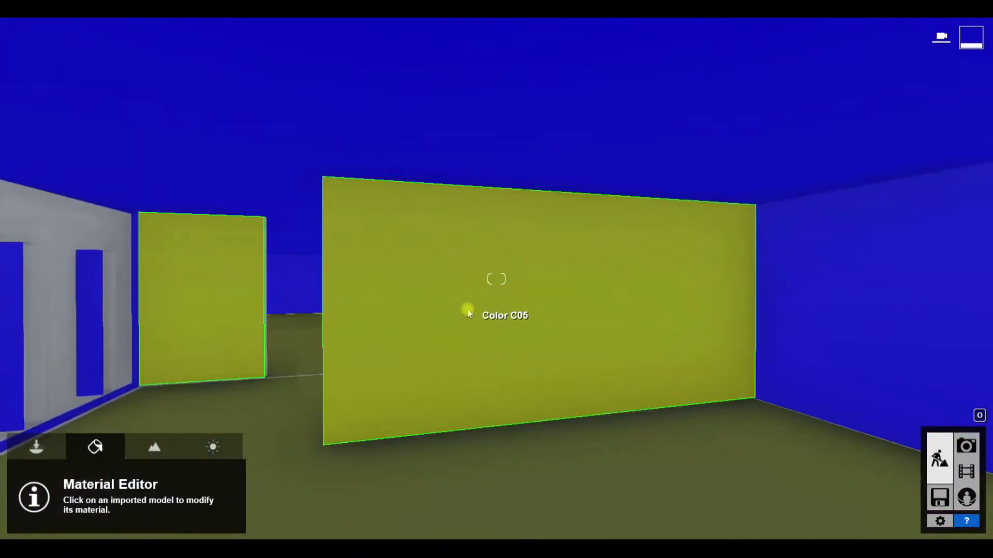
- Give the upper-floor interior walls a muted beige Standard material with lower gloss and reflectivity
click(468, 313)
click(40, 284)
click(200, 357)
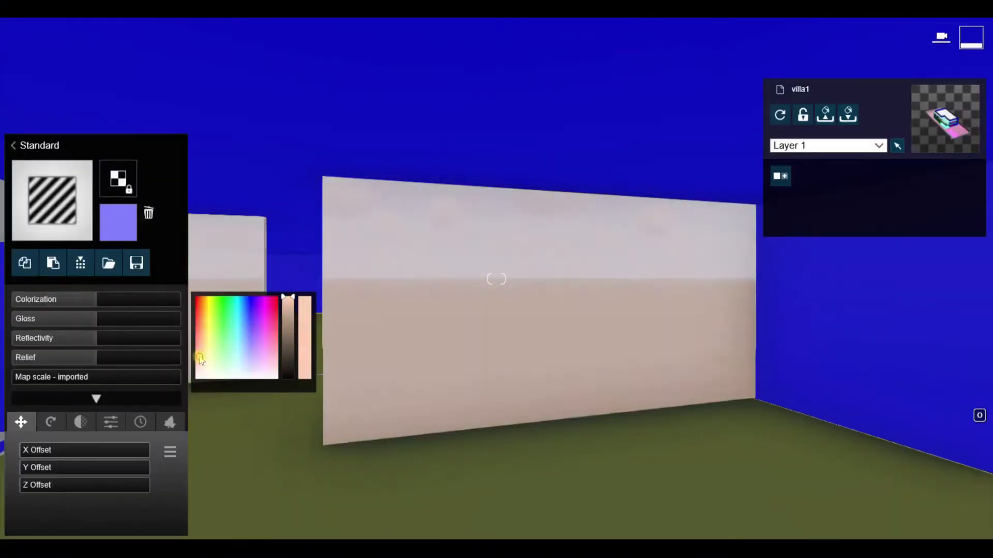
click(291, 321)
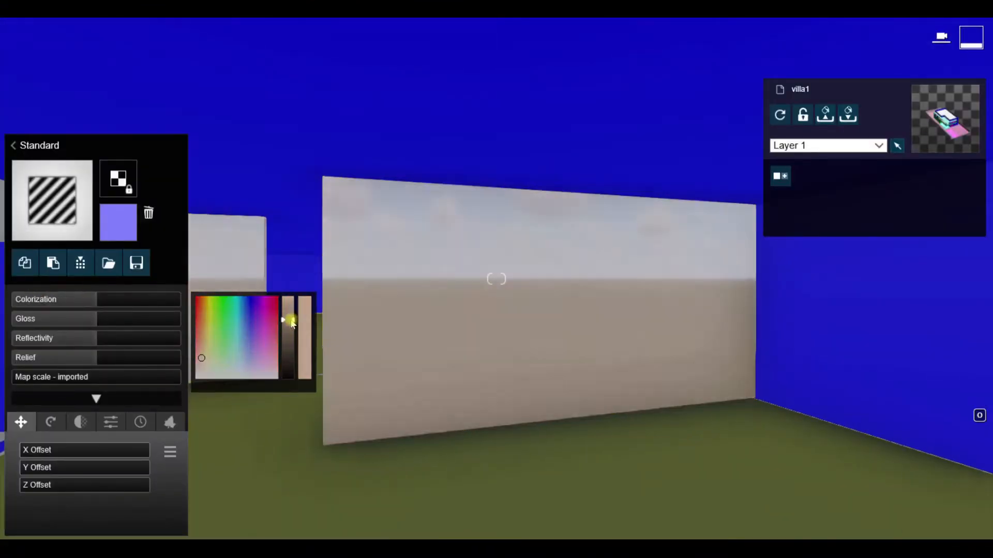
click(29, 321)
click(43, 340)
- Try a grey outdoor brick material on the entrance porch and its steps
key(s)
right_drag(497, 280, 521, 414)
key(s)
key(w)
click(510, 373)
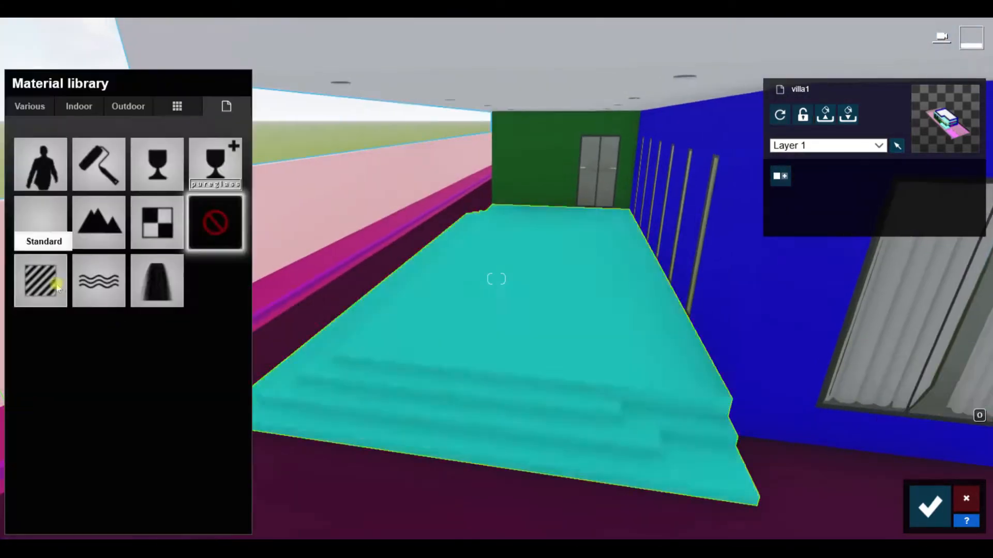
click(157, 164)
click(129, 106)
right_drag(639, 362, 633, 403)
key(w)
click(56, 319)
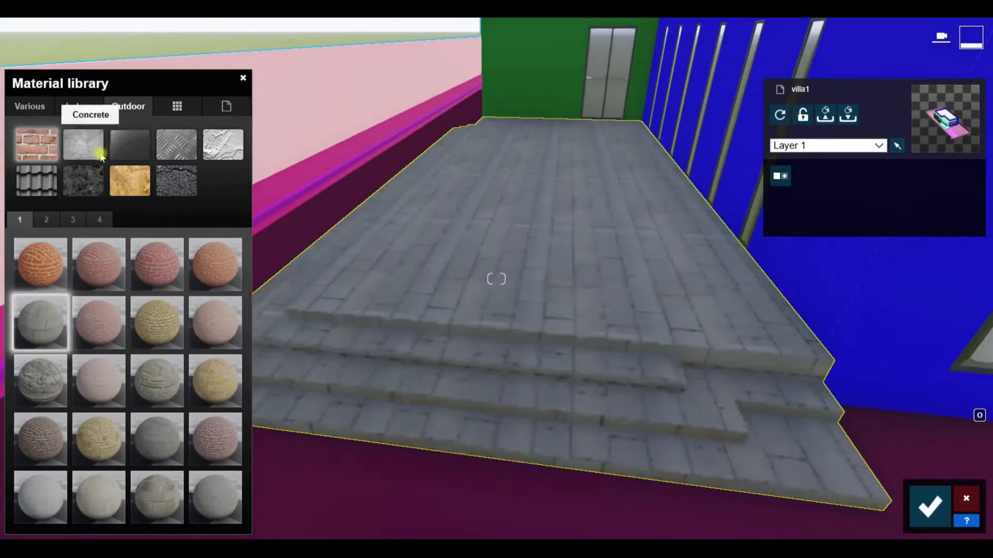
- Try indoor tile materials on the porch and steps, including Polii TilesMarble 059 2k
click(79, 106)
click(129, 180)
click(155, 330)
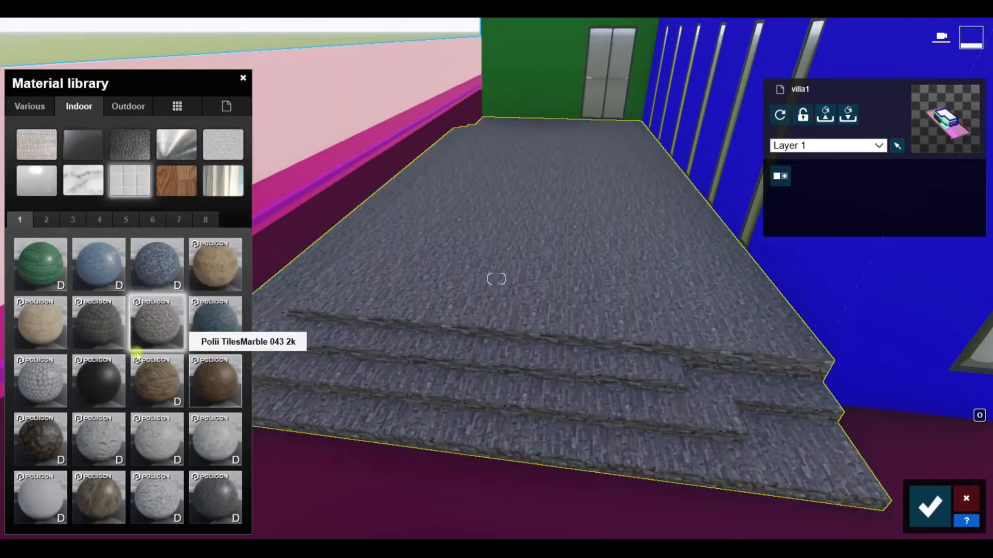
click(50, 387)
click(151, 443)
right_drag(502, 399, 502, 439)
key(w)
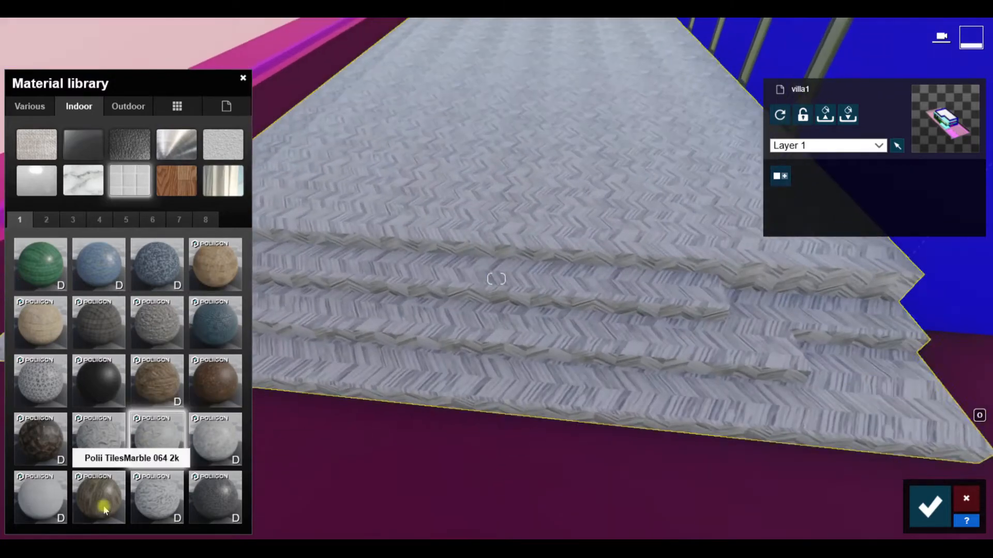
- Try Polii TilesMarble 064 2k and Polii TilesMarble 063 2k on the porch and steps
click(46, 501)
click(102, 510)
click(44, 502)
mouse_move(517, 398)
right_down()
mouse_move(507, 362)
mouse_move(507, 409)
right_up()
key(w)
key(s)
right_drag(476, 439, 476, 397)
- Set the porch marble's map scale to about 5.3
click(476, 397)
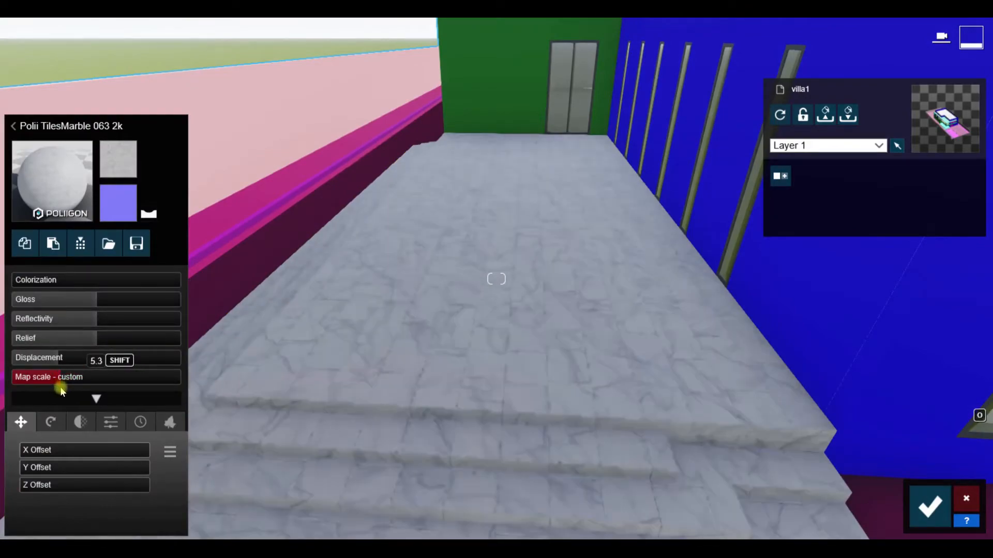
key(s)
key(w)
mouse_move(592, 383)
right_down()
mouse_move(594, 440)
mouse_move(594, 394)
right_up()
- Try darker indoor tiles on the porch, including Polii TilesOnyxOpaloHexagonalBlack 001 and a speckled mosaic
click(594, 395)
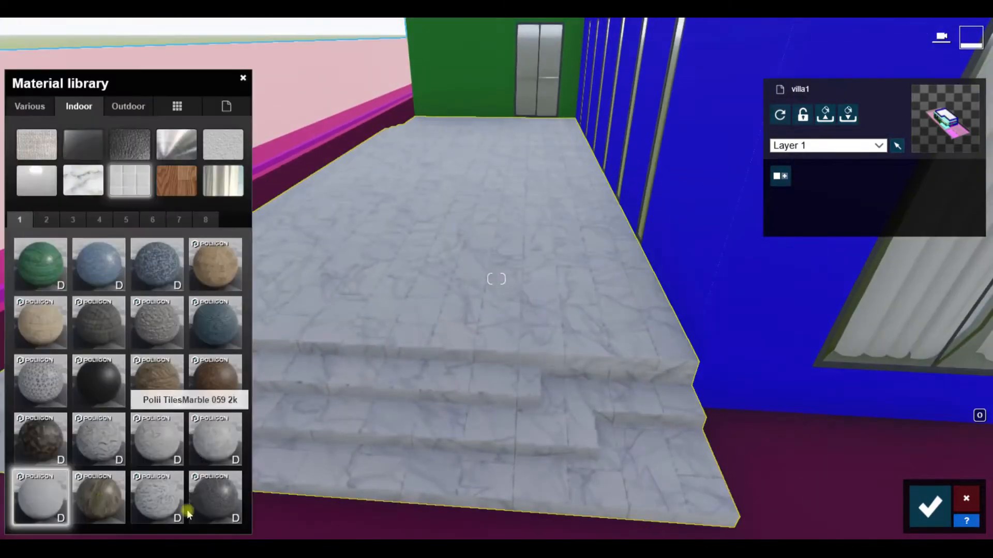
click(103, 497)
click(43, 449)
click(199, 509)
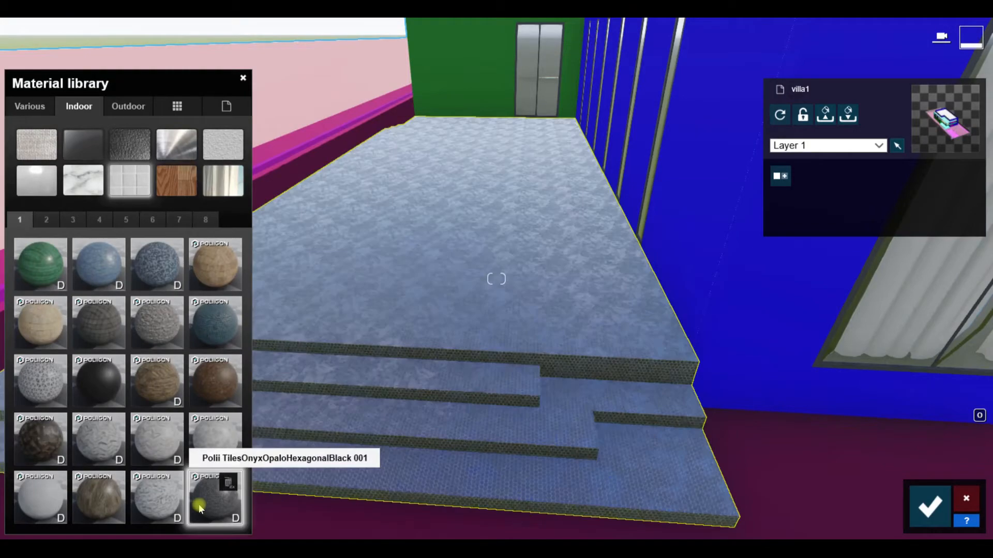
click(53, 223)
click(47, 263)
click(92, 268)
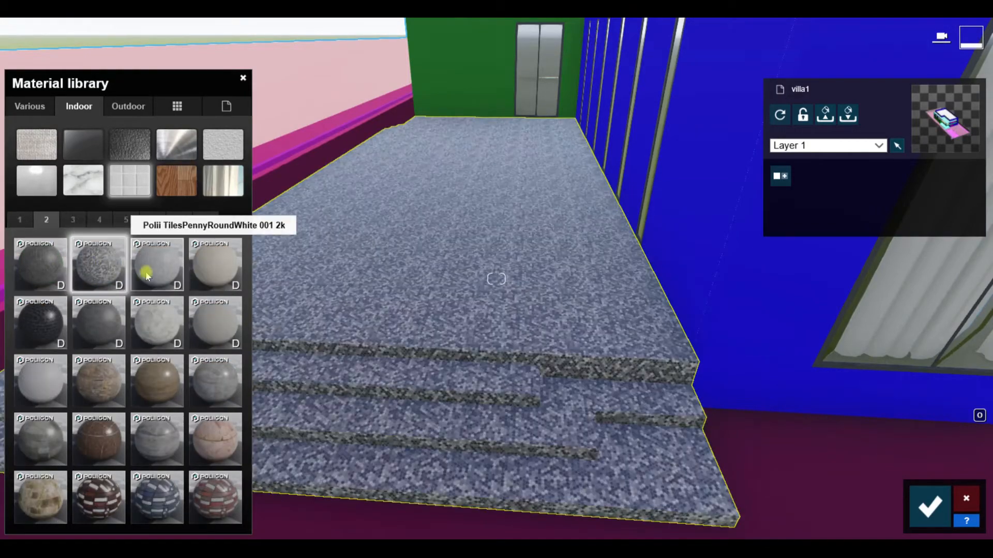
- Finish the porch and steps in Polii Tiles 03 01 3k after trying Polii TilesPennyRoundWhite 001 2k and a beige tile
click(150, 272)
click(206, 274)
key(w)
mouse_move(288, 333)
right_down()
mouse_move(272, 321)
mouse_move(288, 333)
right_up()
key(s)
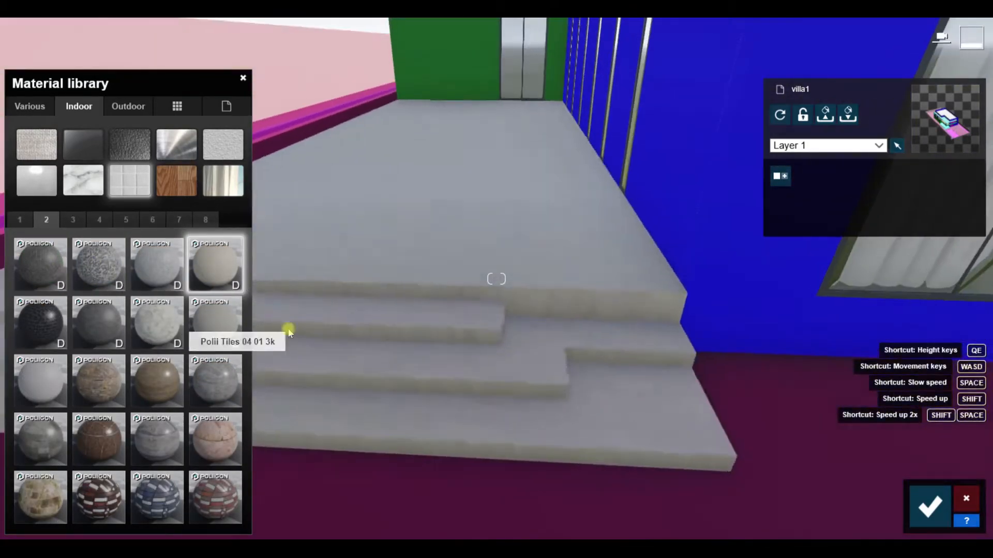
click(160, 401)
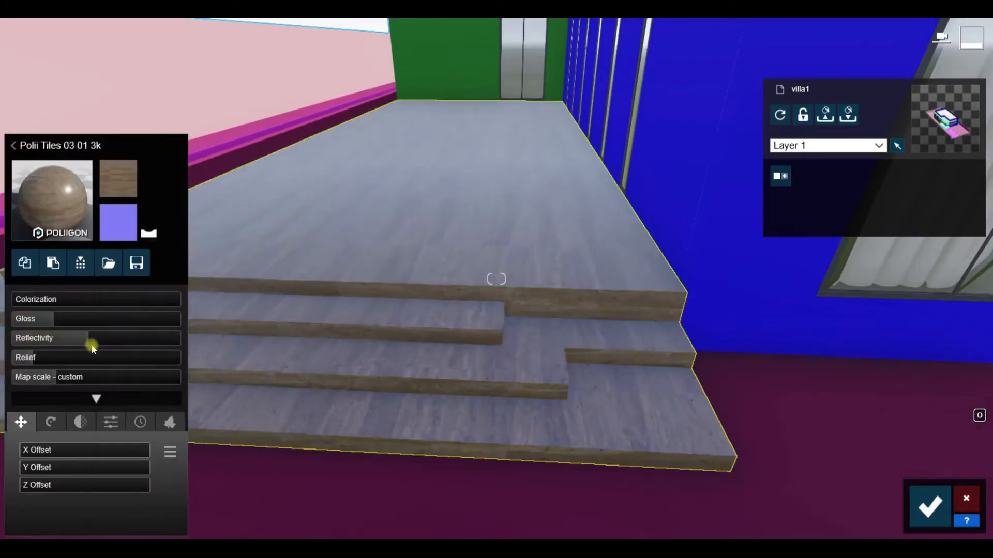
- Open the driveway ground's material for editing and try a grey outdoor brick on it
key(s)
right_drag(331, 362, 528, 528)
click(513, 450)
click(131, 107)
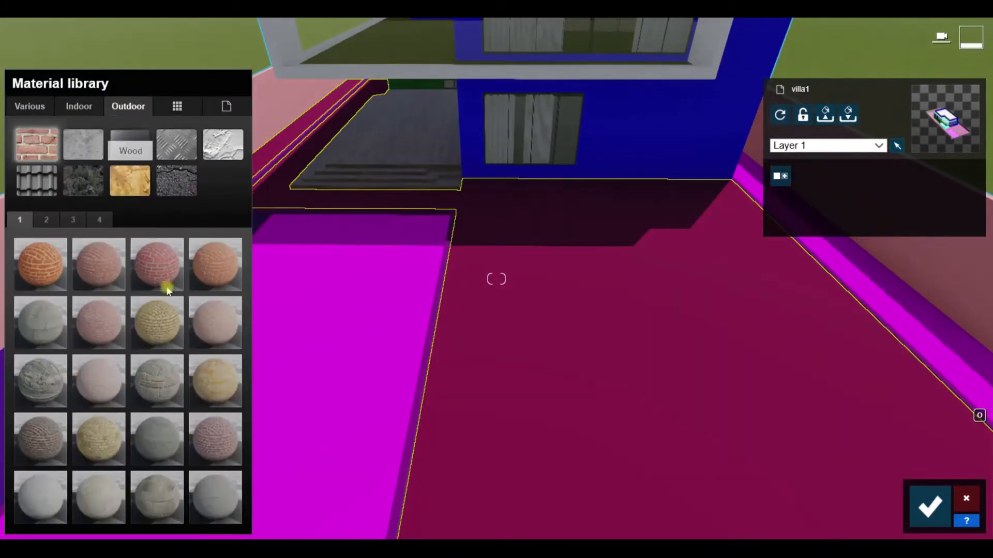
click(165, 447)
right_drag(600, 290, 639, 342)
key(w)
- Try further outdoor brick materials on the driveway, including large beige-grey paving blocks
click(99, 447)
click(53, 451)
click(150, 499)
key(s)
right_drag(362, 372, 310, 383)
key(w)
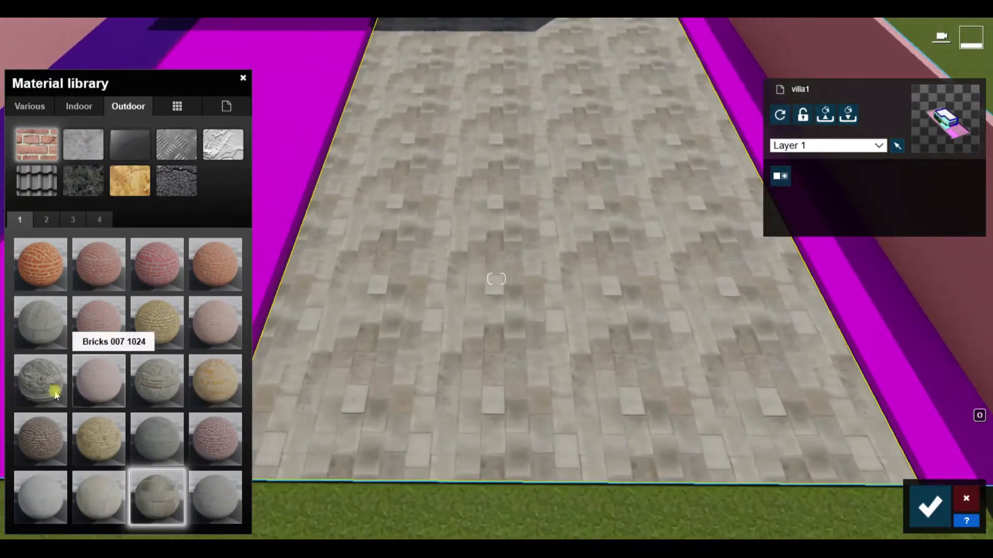
- Try further outdoor brick materials on the driveway, including pale grey blocks and small dark cobbles
click(55, 392)
click(99, 500)
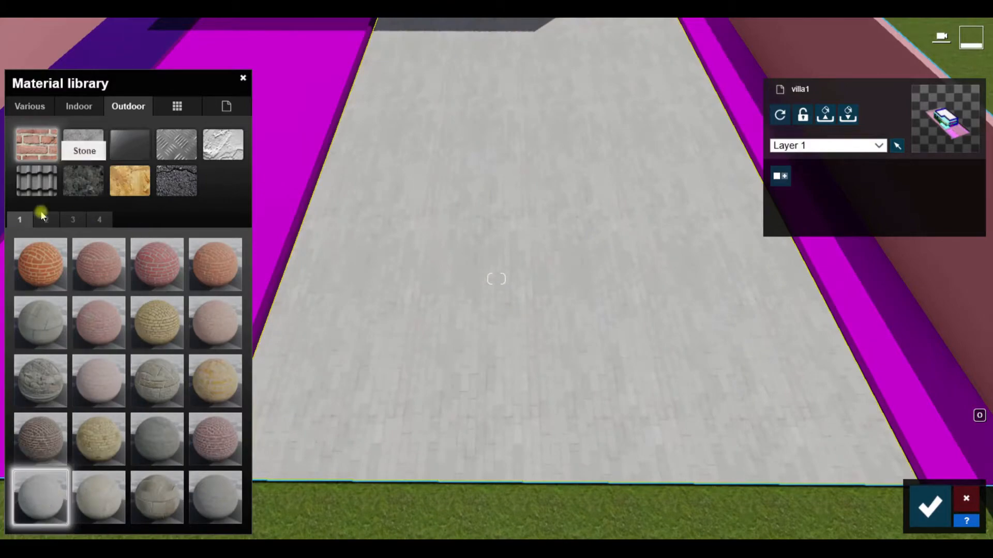
click(157, 439)
click(41, 494)
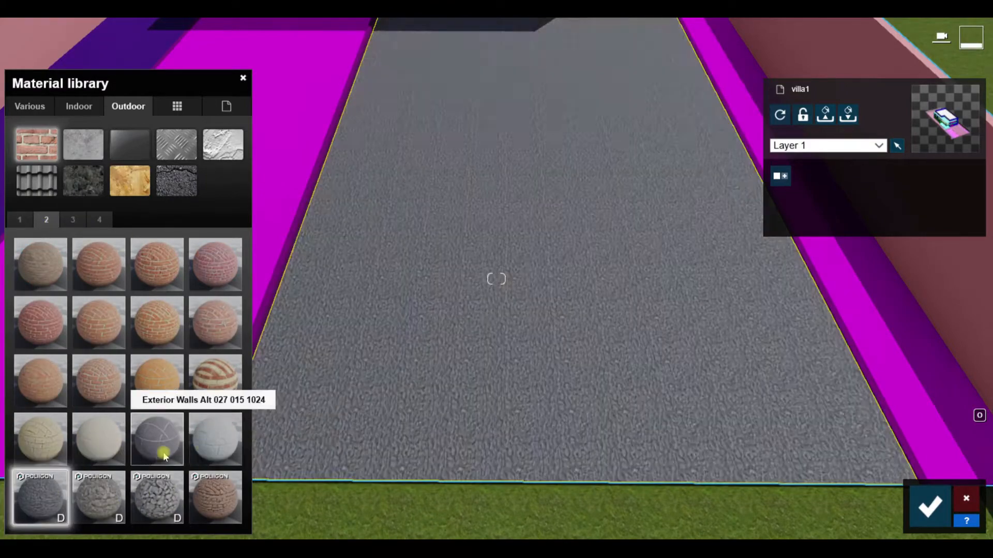
click(156, 442)
- Try grey paving bricks from the third outdoor brick page on the driveway, including interlocking wavy pavers
click(73, 219)
click(57, 448)
right_drag(393, 331, 393, 351)
click(225, 383)
click(106, 326)
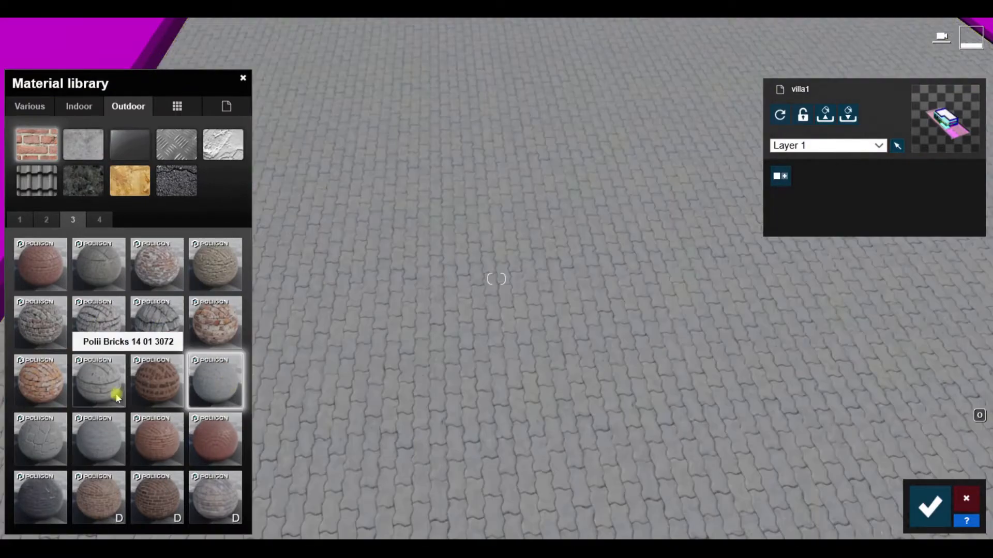
- Try whitewashed red bricks, Polii Bricks NewSavannaGrey 002 2K and rough mixed stones on the driveway
click(123, 444)
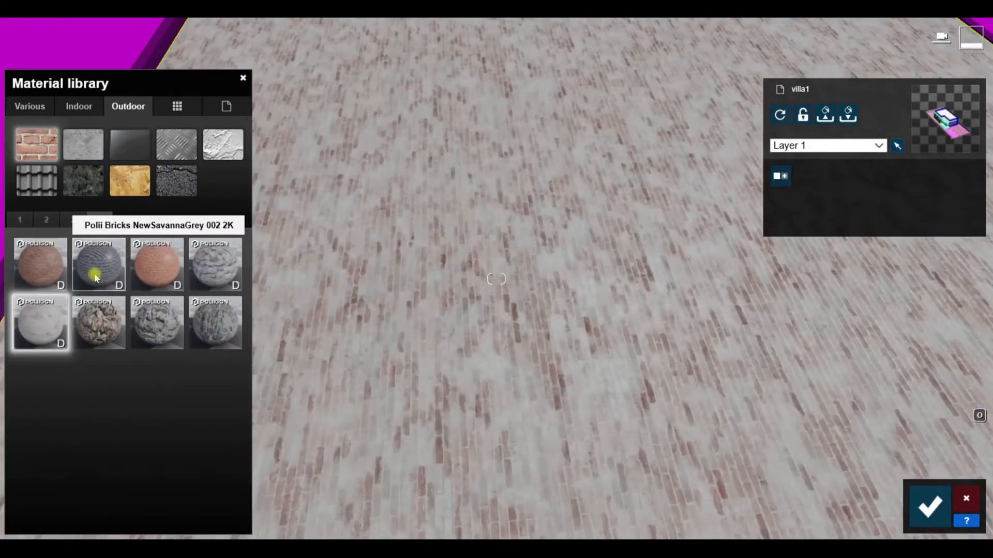
click(96, 276)
right_drag(279, 282, 279, 248)
click(214, 270)
click(207, 315)
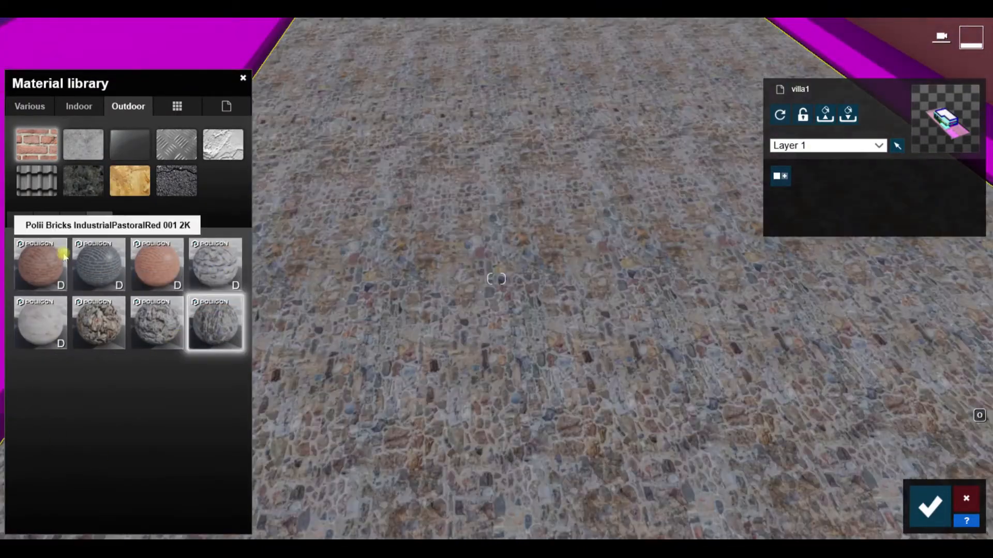
- Apply Polii Bricks 17 2k to the driveway
click(73, 221)
click(49, 441)
key(s)
right_drag(289, 373, 290, 326)
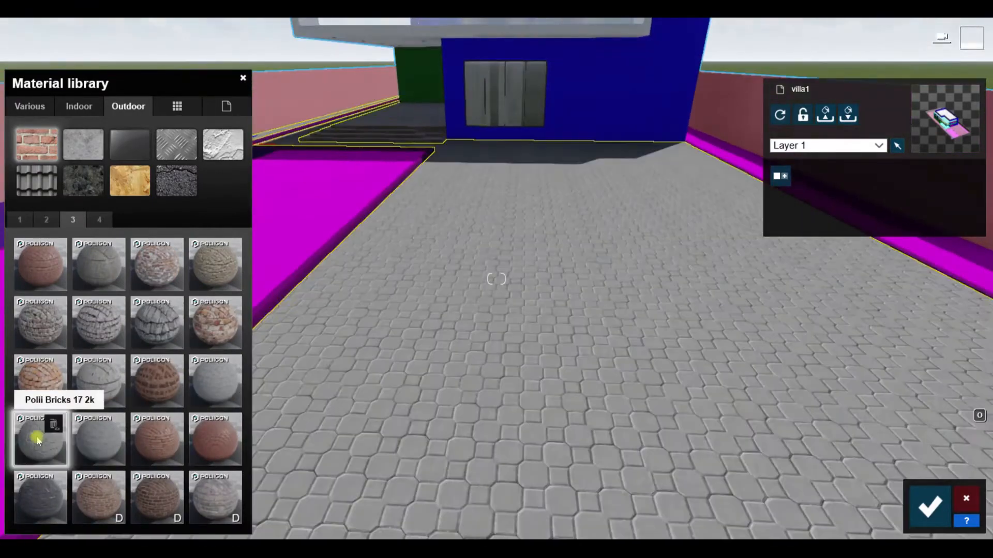
- Adjust the driveway's Polii Bricks 17 2k material, reducing its gloss and reflectivity and adding some colorization
click(38, 439)
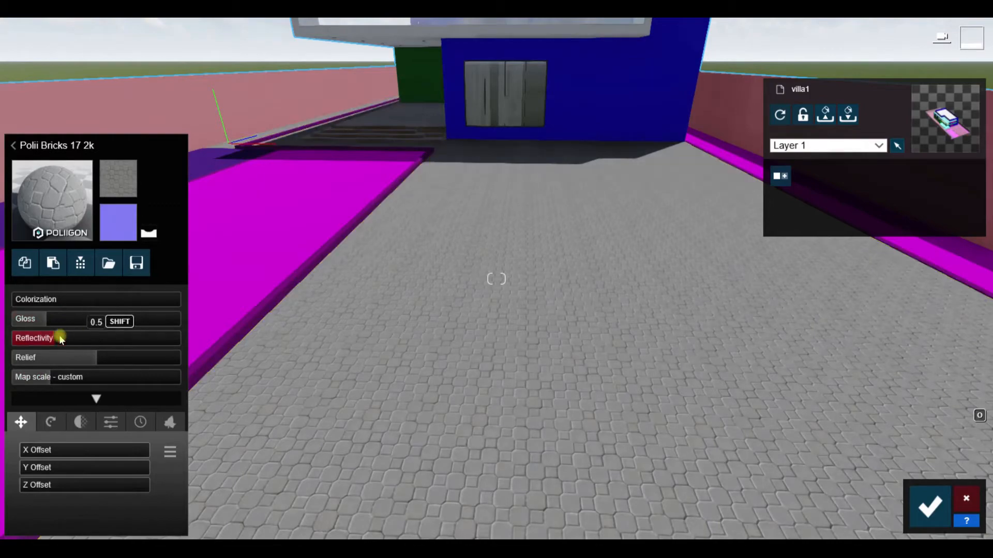
key(s)
right_drag(517, 362, 548, 445)
key(w)
drag(14, 301, 47, 307)
key(s)
right_drag(486, 504, 522, 455)
- Open the blue house wall's material for editing
key(w)
key(d)
click(456, 395)
key(w)
right_drag(457, 395, 445, 373)
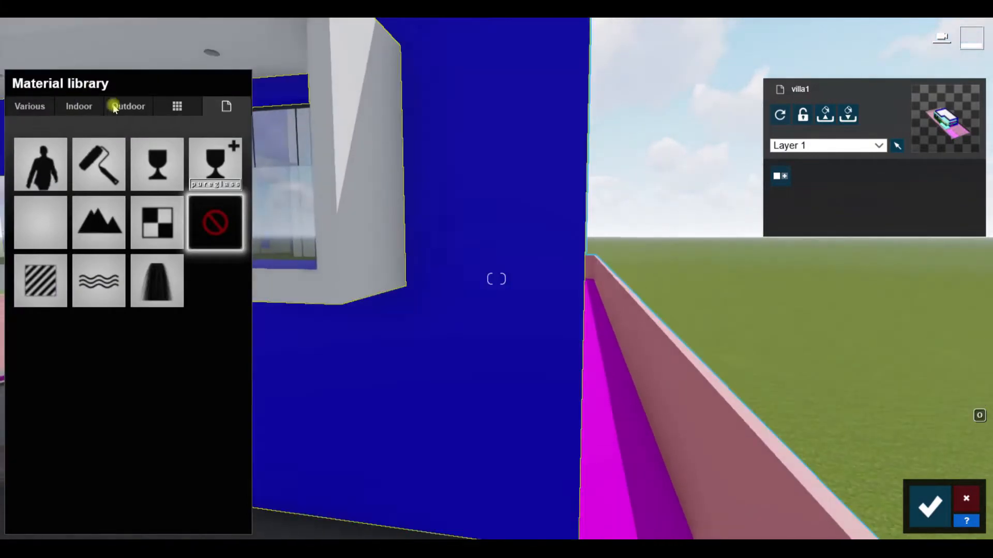
- Try outdoor woods on the blue house wall, including Wood 002 1024 and Polii Wood Flooring 06 3k
click(115, 107)
click(130, 181)
click(98, 323)
click(41, 499)
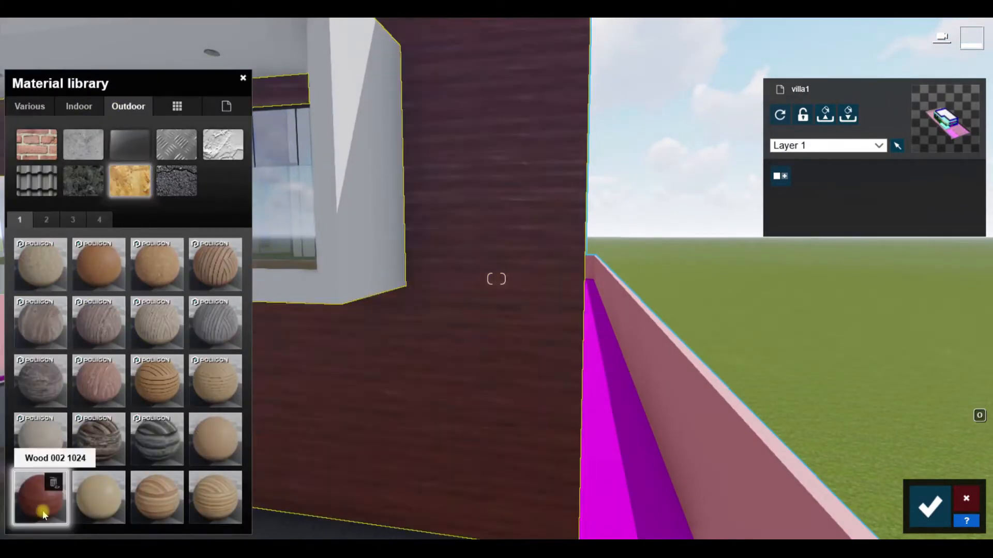
click(156, 497)
click(201, 278)
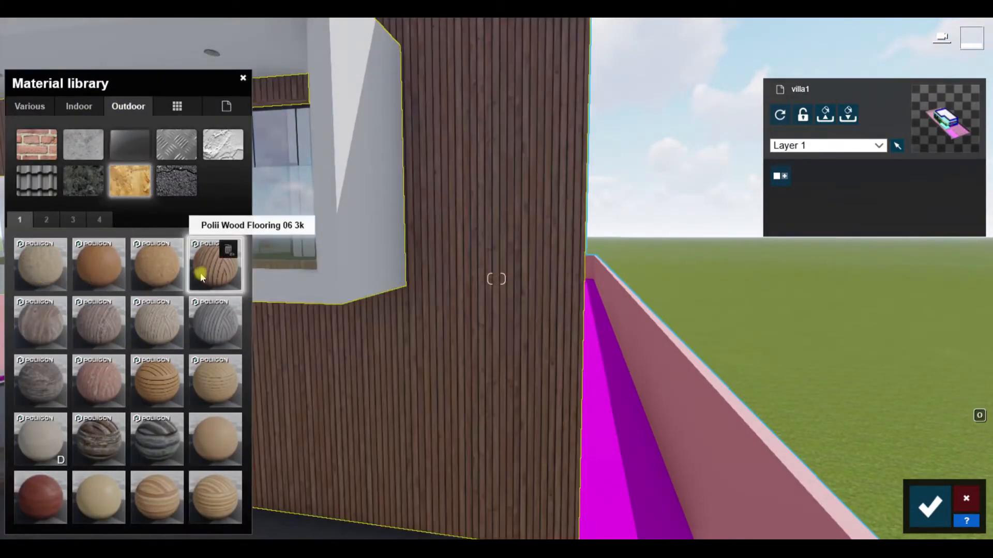
click(209, 282)
click(67, 147)
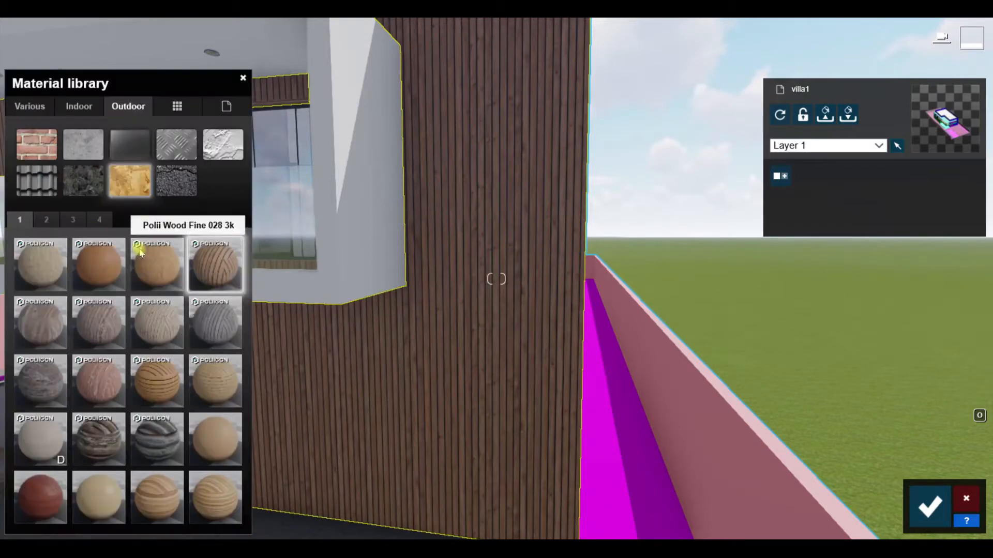
- Try Polii Wood Fine 028 3k and several second-page outdoor woods on the house wall, including a plain reddish-brown one
click(146, 278)
click(48, 220)
click(47, 500)
click(59, 443)
click(158, 272)
click(210, 492)
click(98, 381)
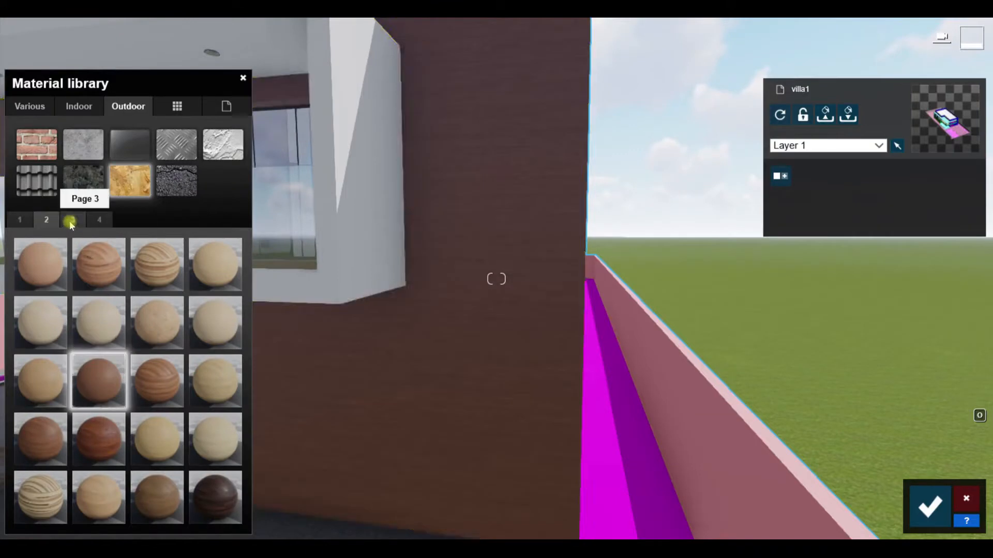
- Try woods from the last two outdoor wood pages on the house wall, including dark striped planks and grey basket-weave slats
click(73, 220)
click(41, 263)
click(156, 264)
click(41, 439)
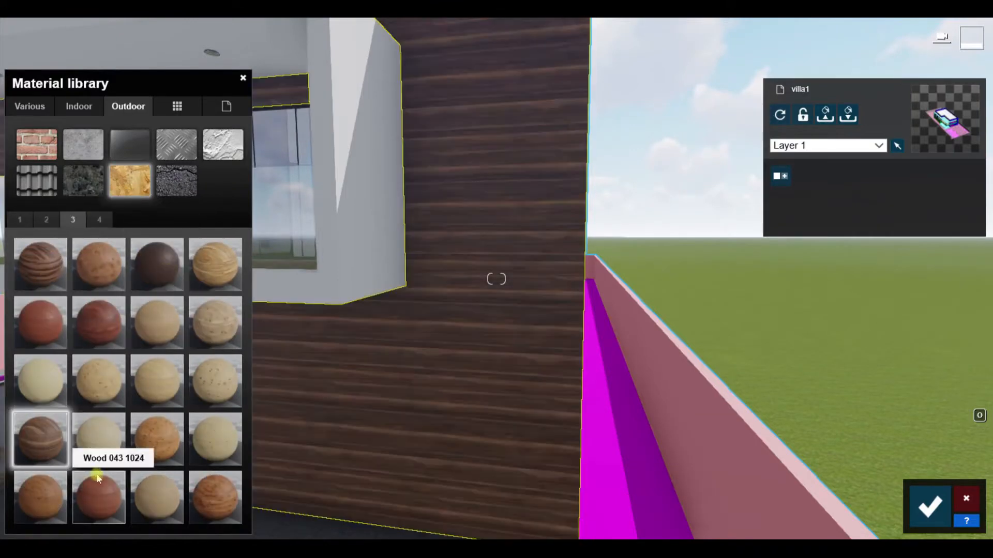
click(100, 220)
click(207, 273)
click(120, 406)
click(156, 381)
click(40, 438)
click(73, 219)
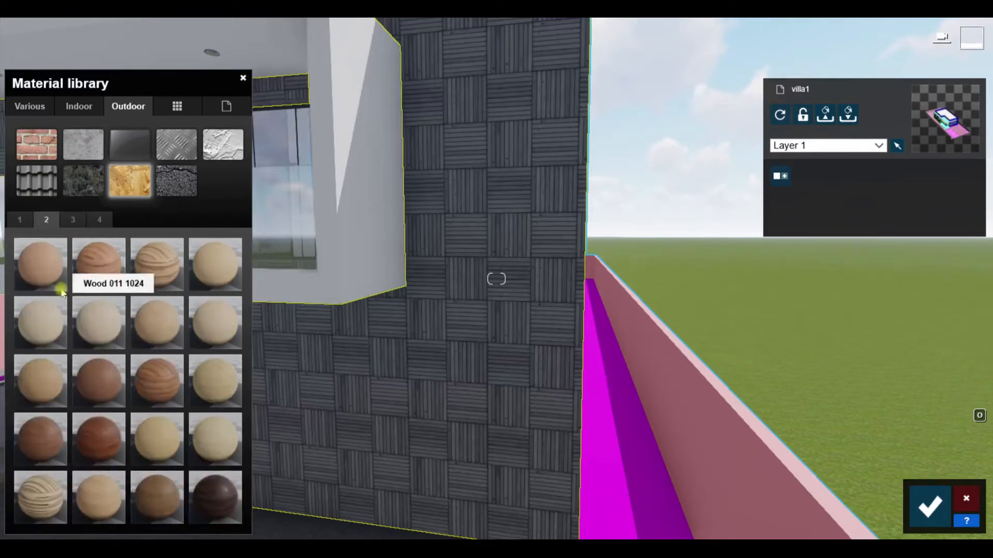
- Finish the house wall in outdoor Concrete 016 1024 after trying Concrete 004 1024 and other concretes
click(83, 144)
click(87, 318)
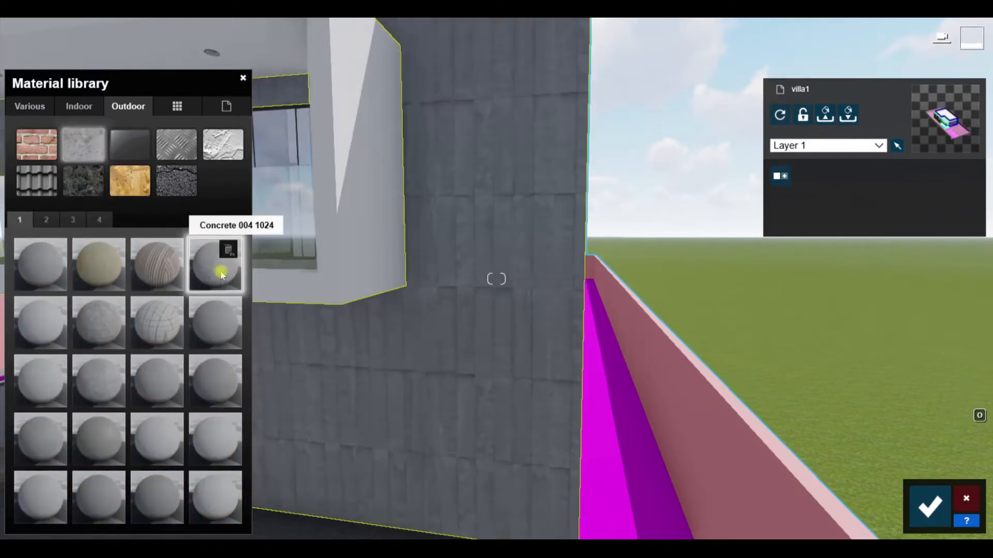
click(59, 398)
click(157, 448)
mouse_move(310, 289)
right_down()
mouse_move(336, 290)
mouse_move(310, 285)
right_up()
key(w)
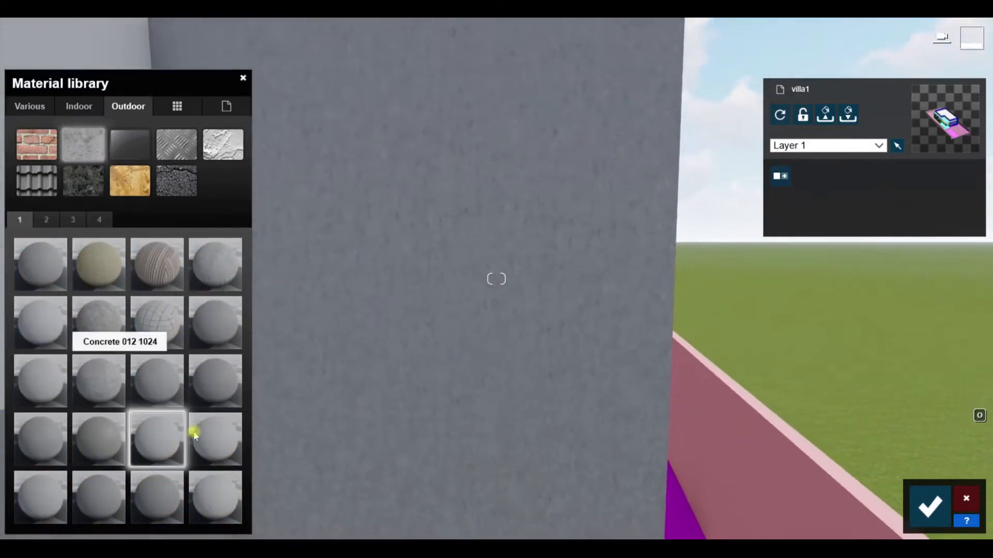
click(123, 451)
click(94, 450)
- Copy the house wall's concrete material onto the green wall at the end of the porch and raise its colorization
key(s)
right_drag(233, 403, 197, 388)
key(w)
key(w)
right_drag(380, 124, 387, 150)
click(455, 237)
click(595, 251)
click(24, 268)
click(465, 241)
click(42, 281)
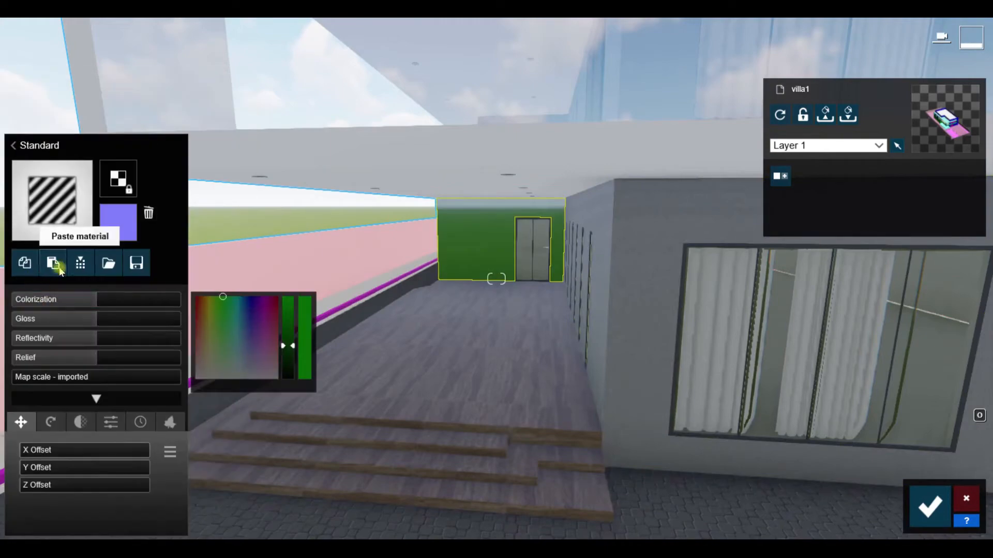
click(55, 266)
drag(30, 304, 125, 305)
- Adjust the front wall's Concrete 016 1024 with grey colorization, lower gloss and reflectivity, and slightly stronger relief
key(s)
mouse_move(339, 341)
right_down()
mouse_move(336, 311)
mouse_move(352, 331)
right_up()
key(w)
key(s)
click(571, 270)
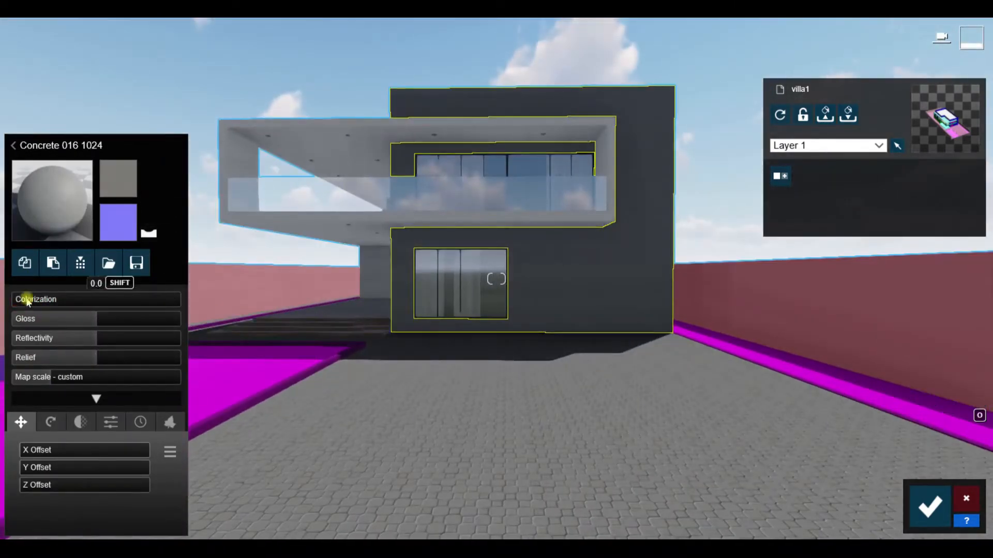
drag(26, 300, 103, 301)
drag(292, 305, 294, 347)
drag(98, 340, 94, 340)
right_drag(594, 382, 616, 388)
key(w)
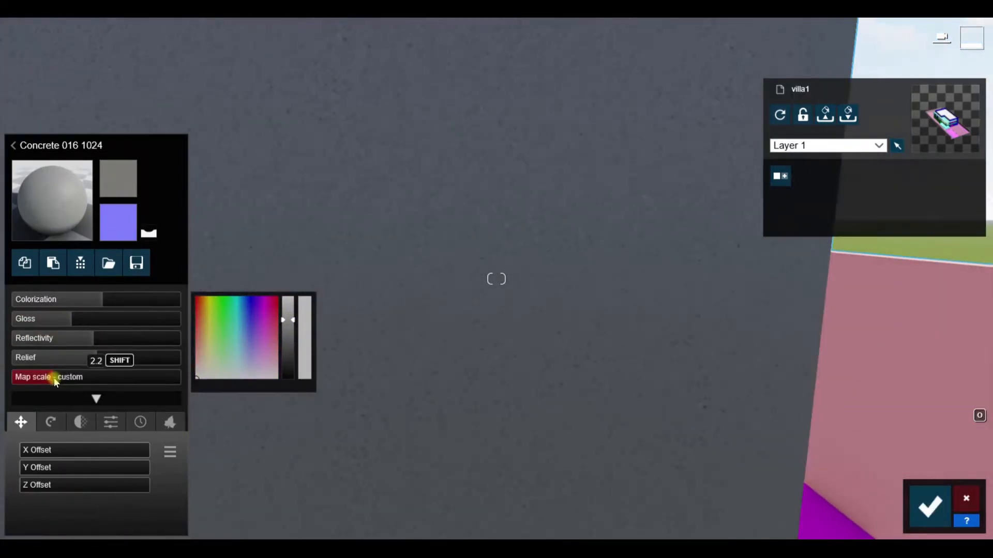
drag(100, 358, 106, 358)
right_drag(448, 437, 426, 428)
- Give the kerb around the magenta lawn a Standard material with strong white colorization and reduced gloss and reflectivity
key(s)
key(s)
right_drag(636, 295, 590, 312)
key(w)
click(591, 312)
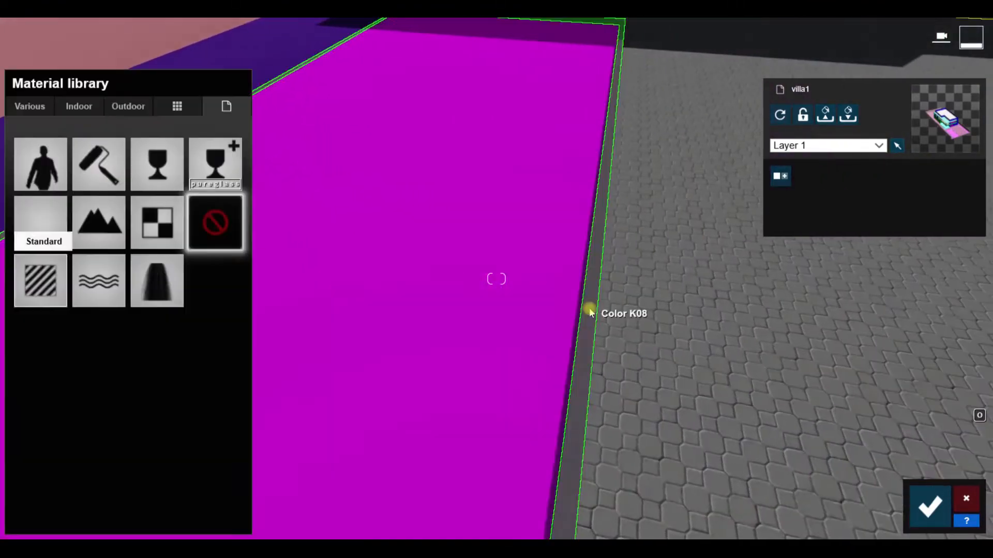
click(51, 295)
drag(128, 299, 333, 341)
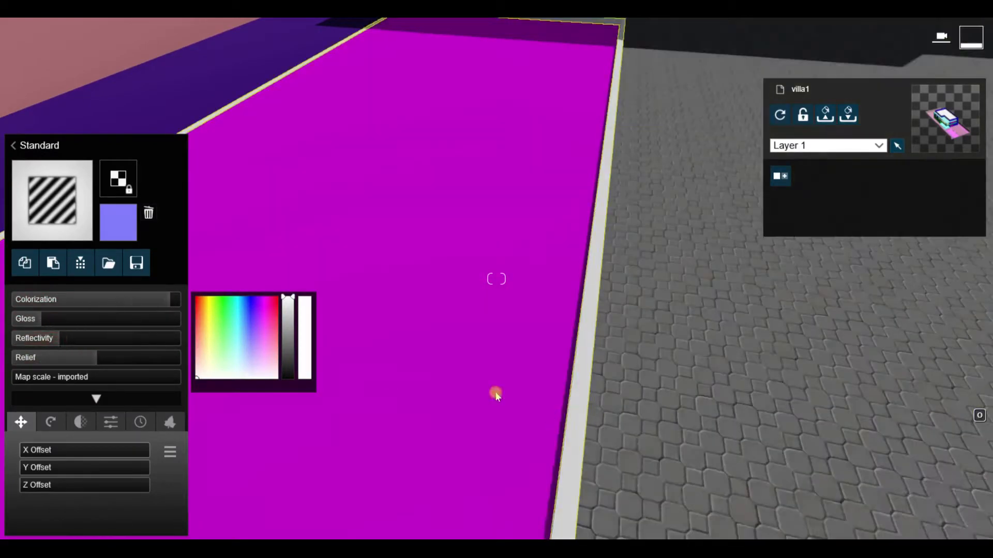
- Open the magenta lawn's material for editing and show the 3D grass materials
click(496, 394)
click(47, 110)
click(83, 150)
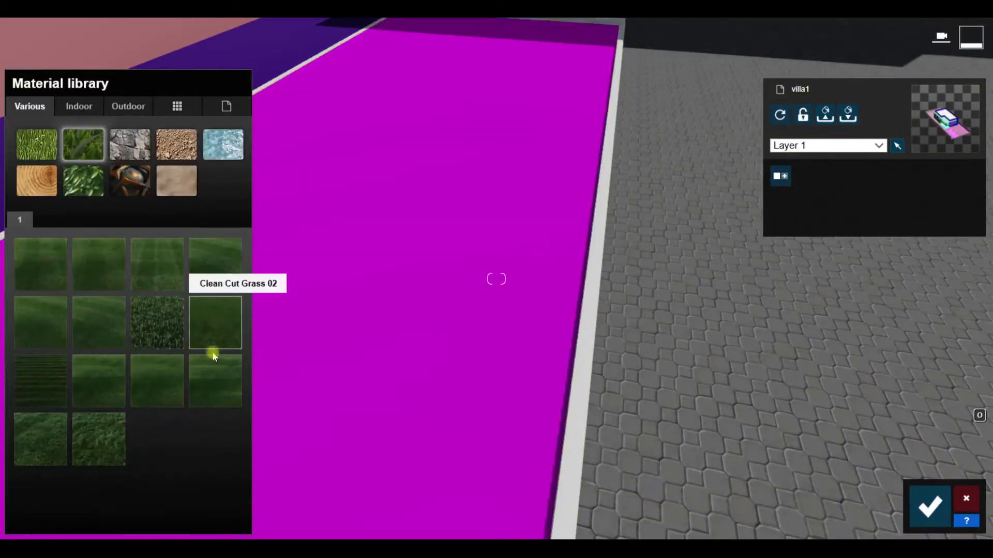
- Try several 3D grasses on the lawn, including Clean Cut Grass 02
click(215, 337)
click(215, 381)
click(103, 381)
click(110, 448)
click(57, 443)
right_drag(414, 439, 432, 449)
- Cover the lawn with Row Grass 02 and adjust its grass size
click(150, 387)
right_drag(485, 396, 454, 420)
key(w)
key(a)
double_click(158, 385)
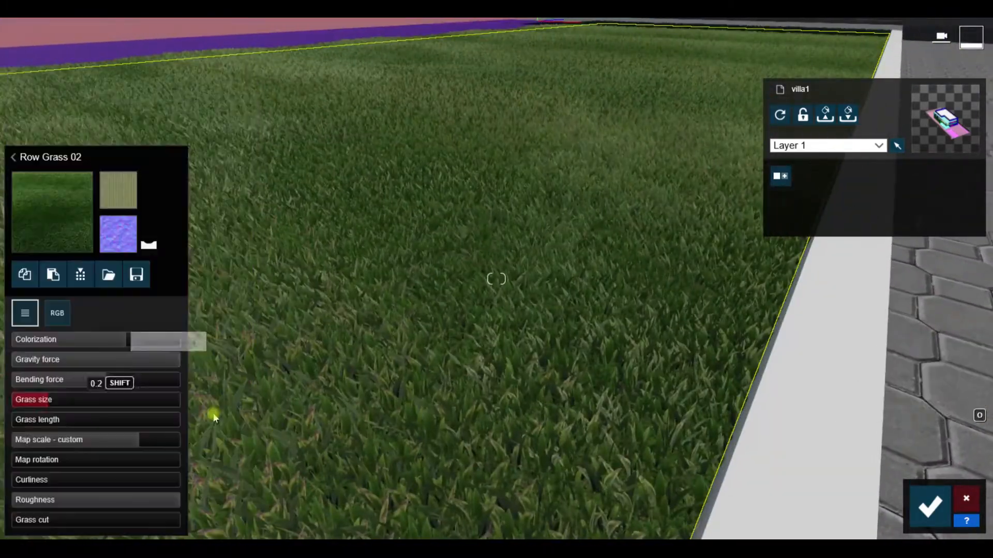
mouse_move(45, 405)
mouse_down()
mouse_move(159, 408)
mouse_move(62, 410)
mouse_up()
- Open the material of the purple strip beside the lawn and browse the rock and ground materials
key(s)
right_drag(393, 409, 414, 377)
key(a)
key(w)
click(449, 384)
click(31, 107)
click(130, 144)
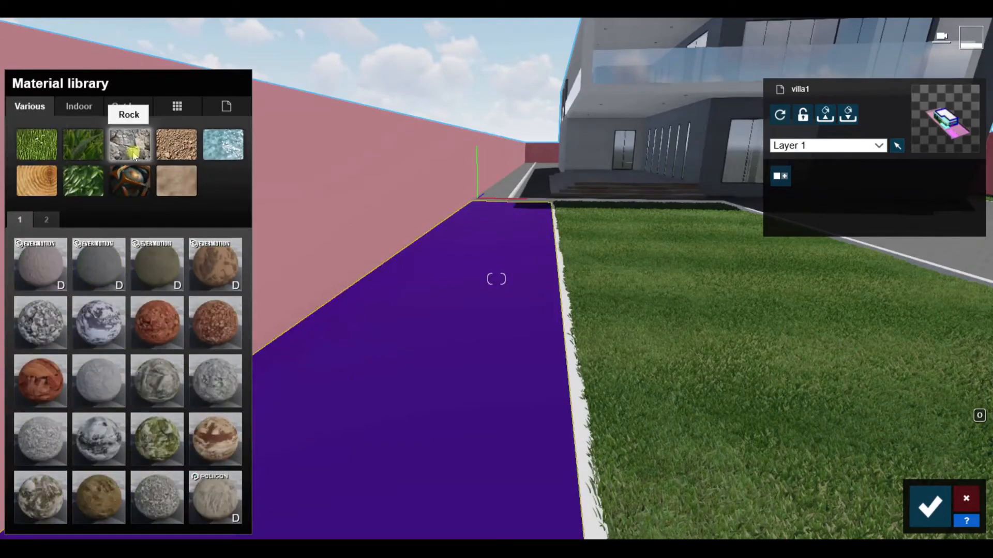
click(47, 221)
click(172, 142)
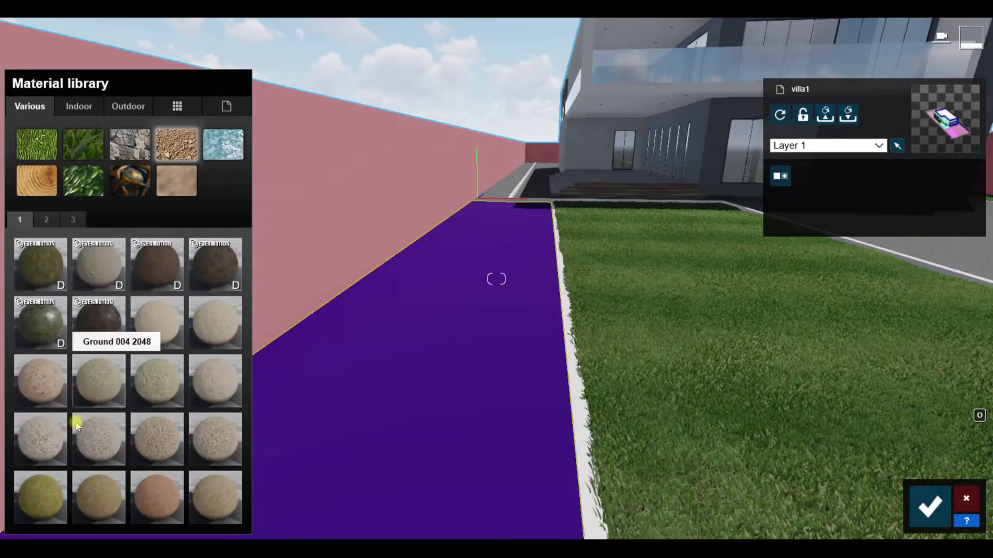
- Try ground materials on the strip beside the lawn, including Polii GroundGravel 006 2k and a coarse stony ground
click(73, 219)
right_drag(362, 290, 367, 356)
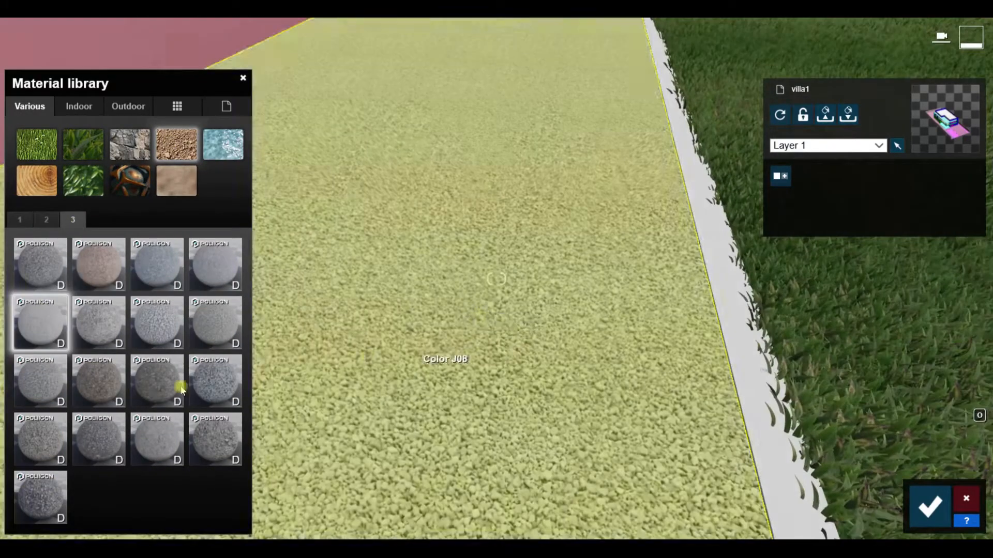
click(41, 386)
click(168, 324)
click(159, 262)
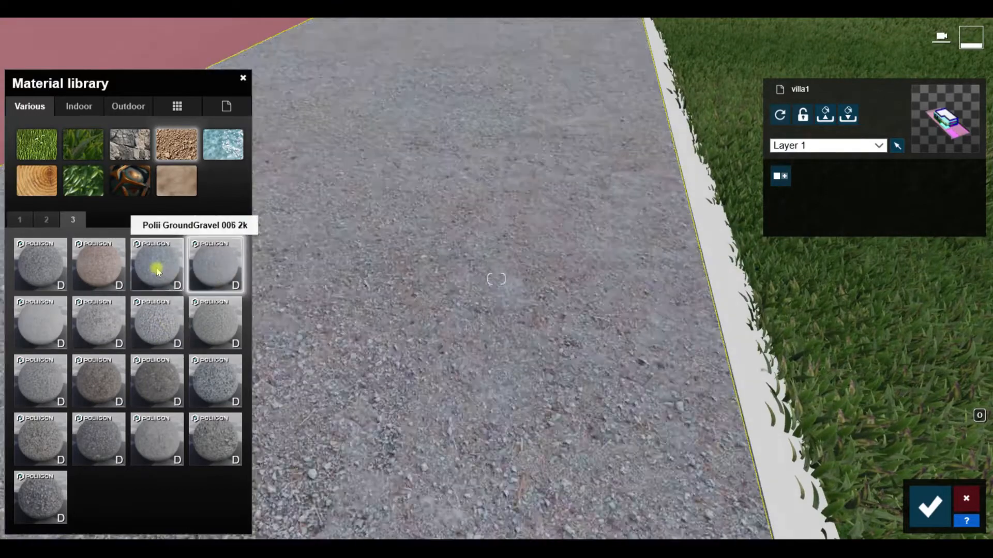
click(50, 221)
click(49, 386)
click(73, 220)
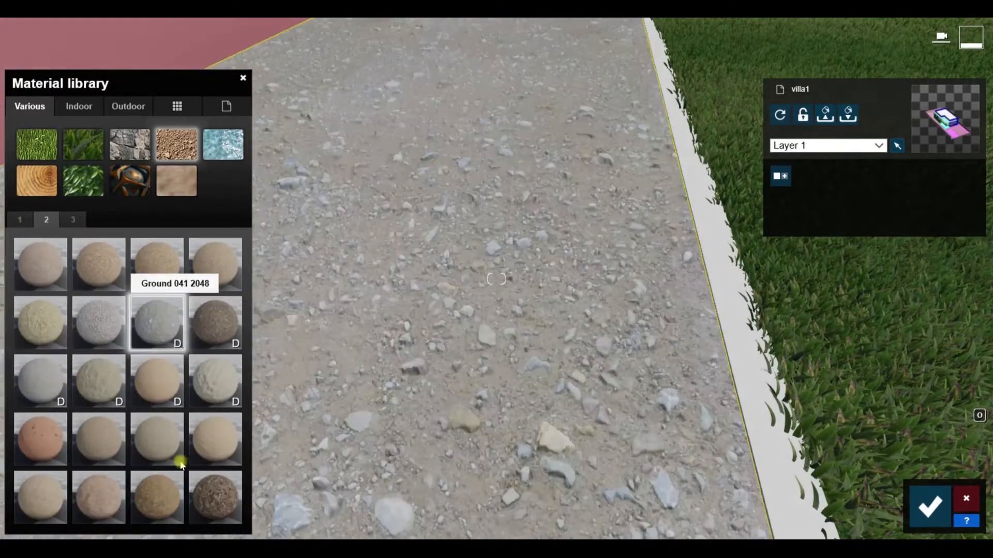
- Finish the strip in Polii GroundGravel 010 2k after trying other gravels, with slight black colorization and lower gloss and reflectivity
click(49, 439)
click(45, 497)
click(48, 278)
click(162, 275)
click(233, 276)
click(144, 339)
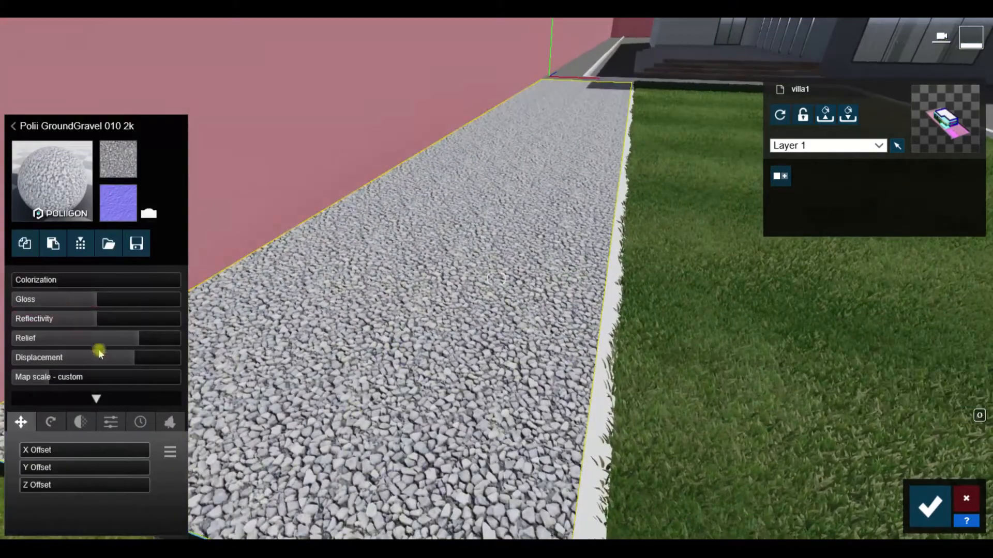
drag(139, 283, 53, 282)
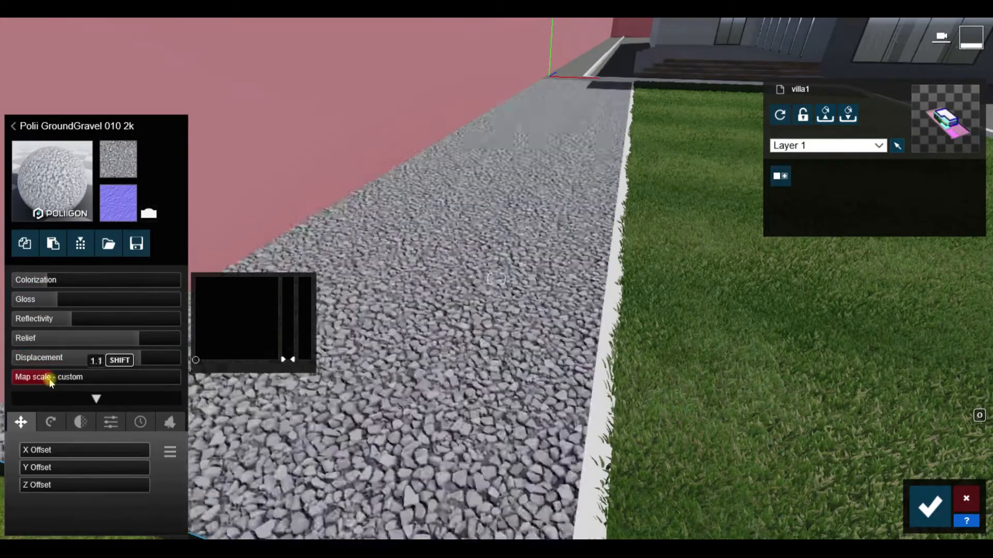
- Open the pink boundary wall's material for editing and try the Standard material on it
key(s)
right_drag(496, 279, 439, 377)
key(w)
key(s)
key(w)
click(357, 334)
click(38, 284)
click(50, 179)
click(131, 108)
click(220, 147)
click(106, 282)
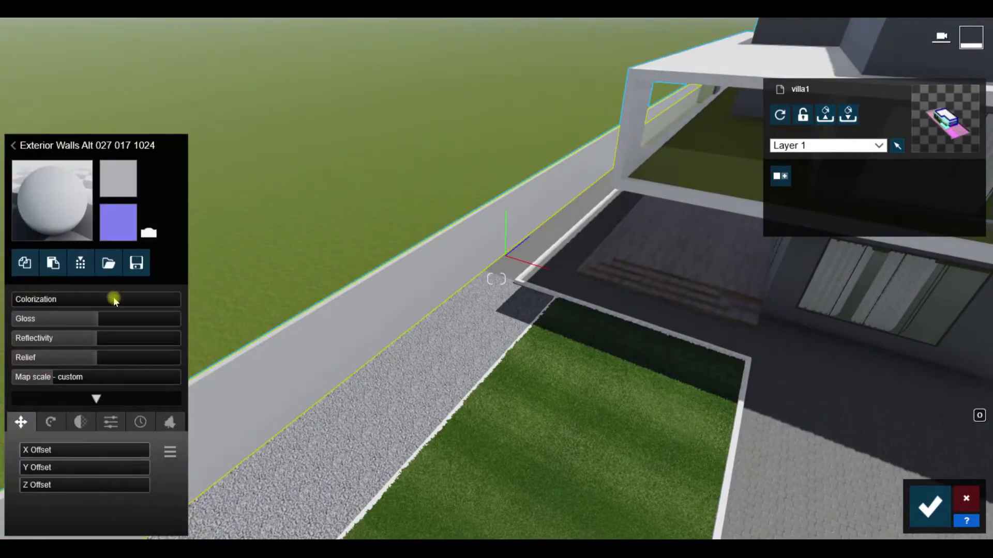
drag(115, 300, 144, 302)
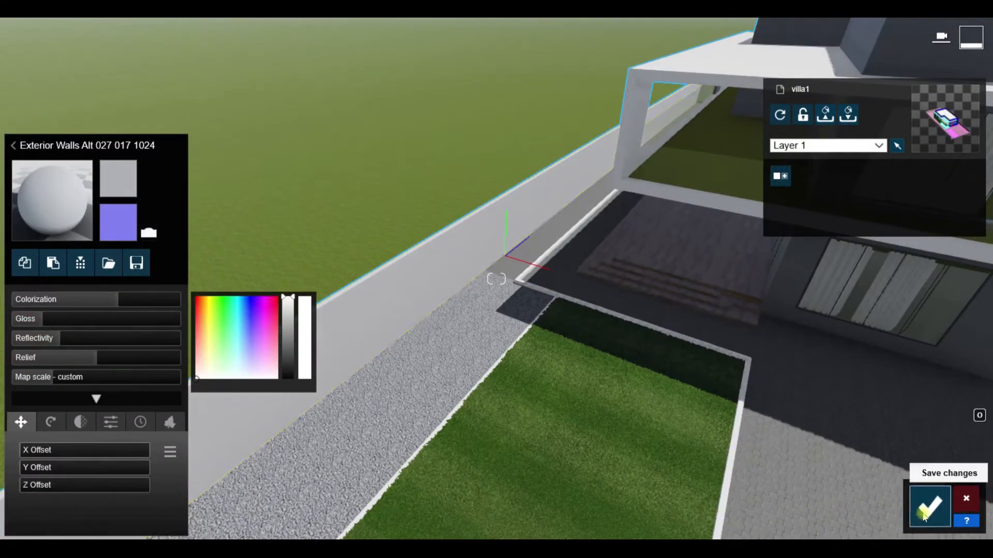
click(930, 506)
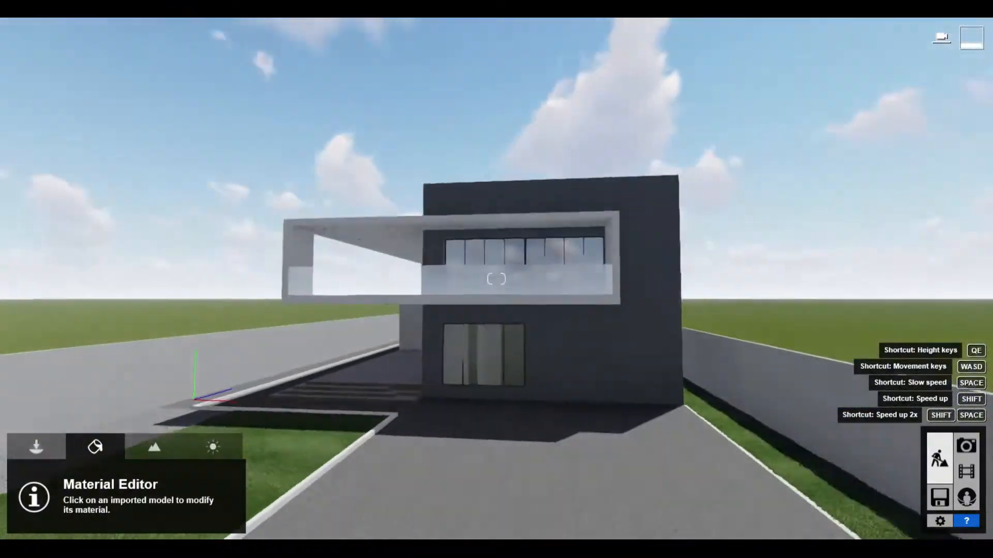
- Frame the villa from the front of the driveway and open the recording view for a new movie clip
scroll(510, 381, up, 3)
middle_drag(540, 491, 491, 355)
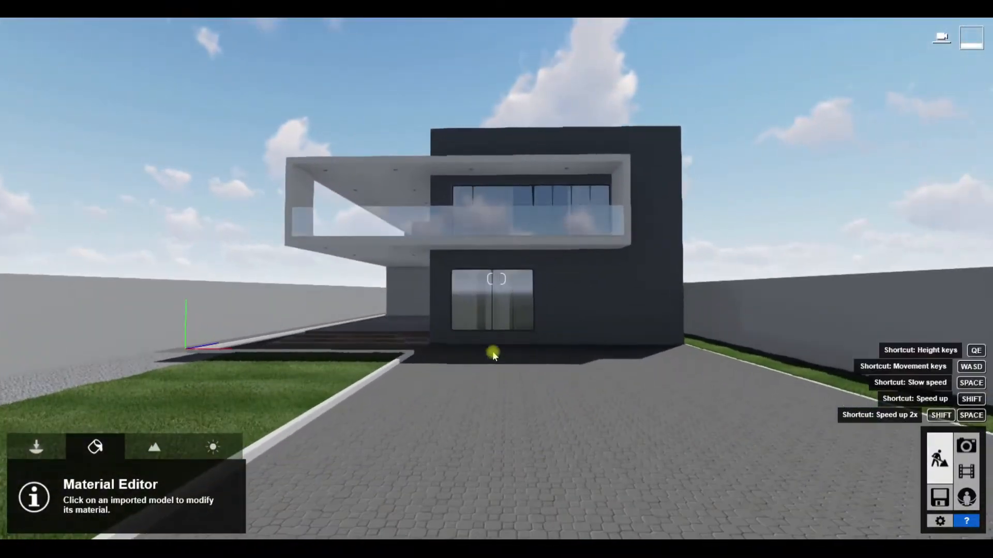
click(966, 471)
click(147, 316)
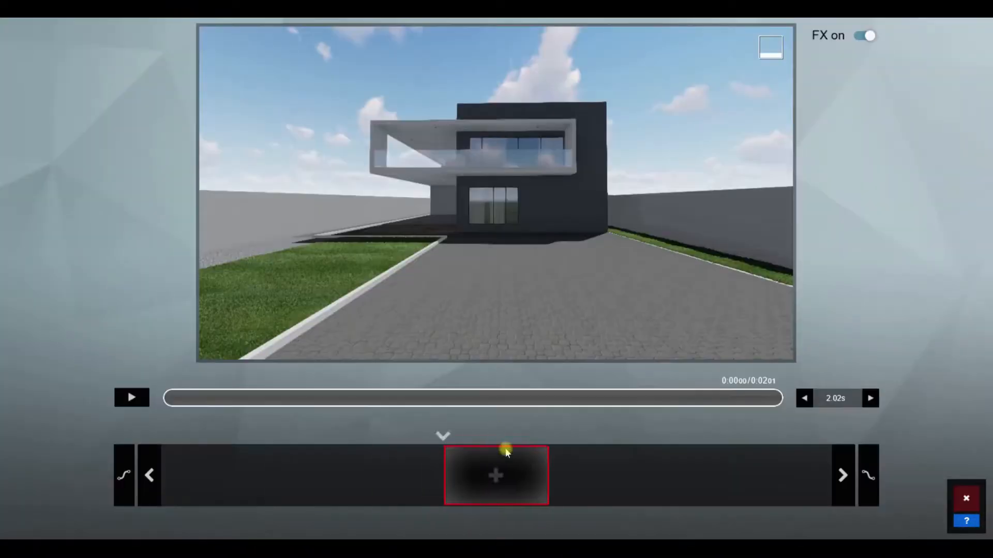
- Frame the villa frontally from the driveway at about 2.7 m camera height, capture that view as the clip's camera keyframe and save the clip
key(s)
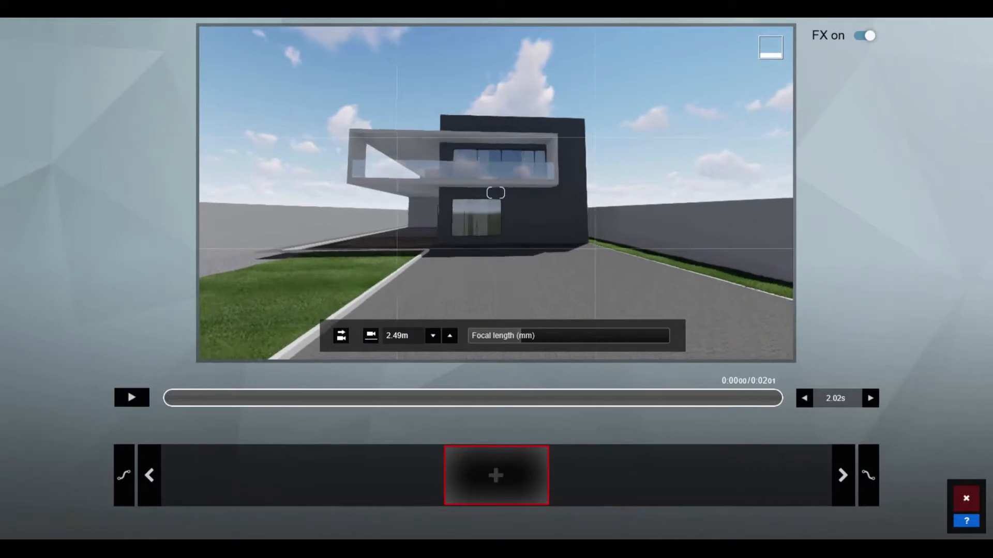
key(w)
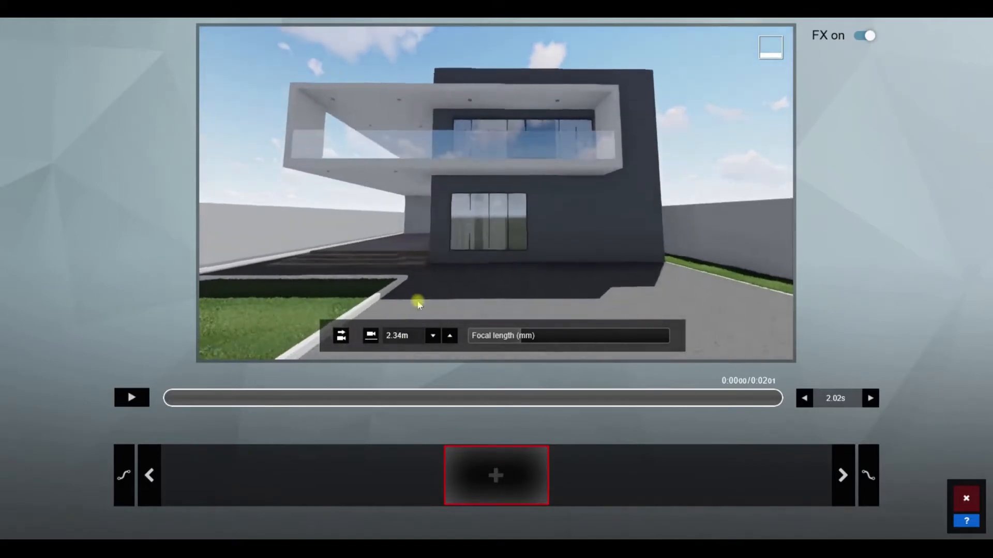
key(q)
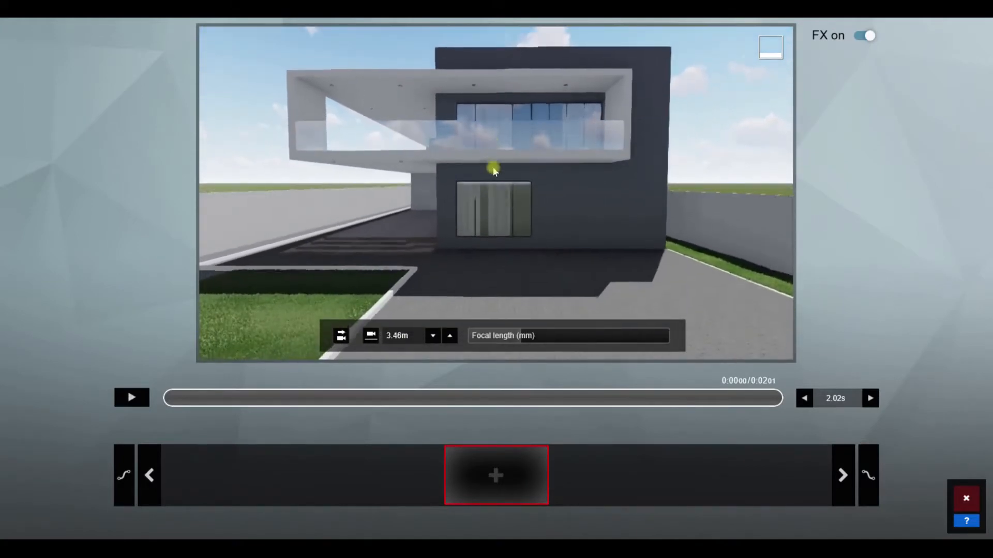
right_drag(499, 205, 499, 192)
key(s)
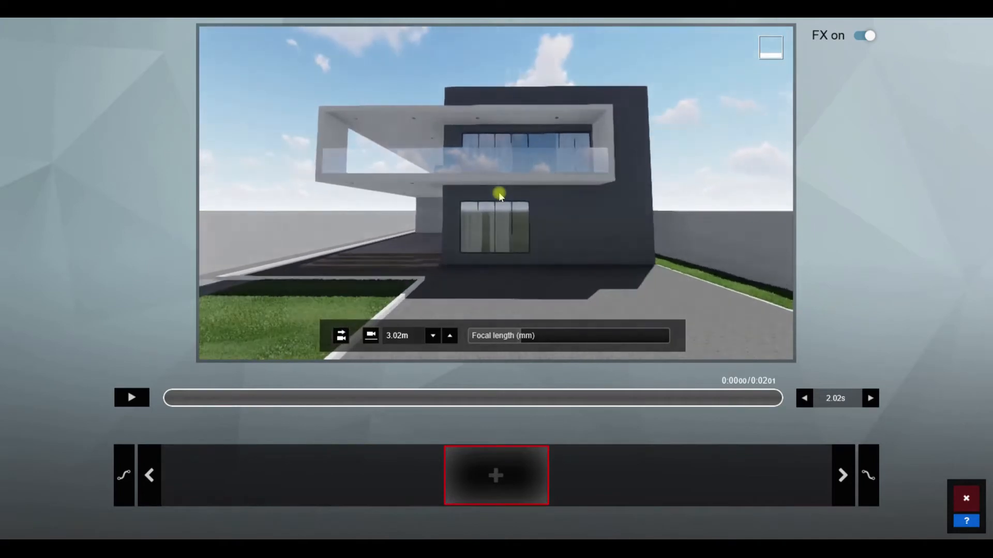
key(s)
key(a)
right_drag(496, 192, 564, 191)
key(a)
key(d)
key(a)
right_drag(526, 270, 538, 208)
key(d)
key(w)
key(d)
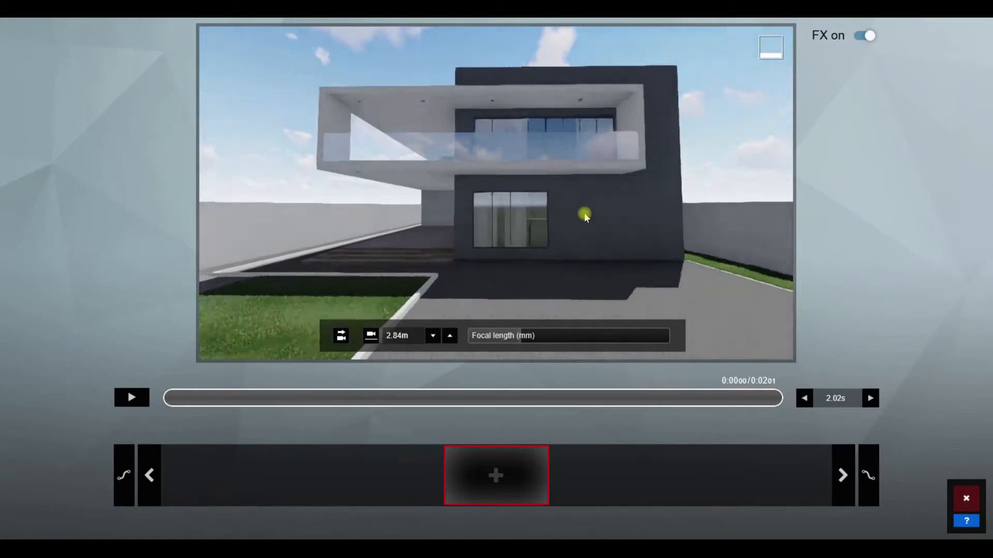
key(w)
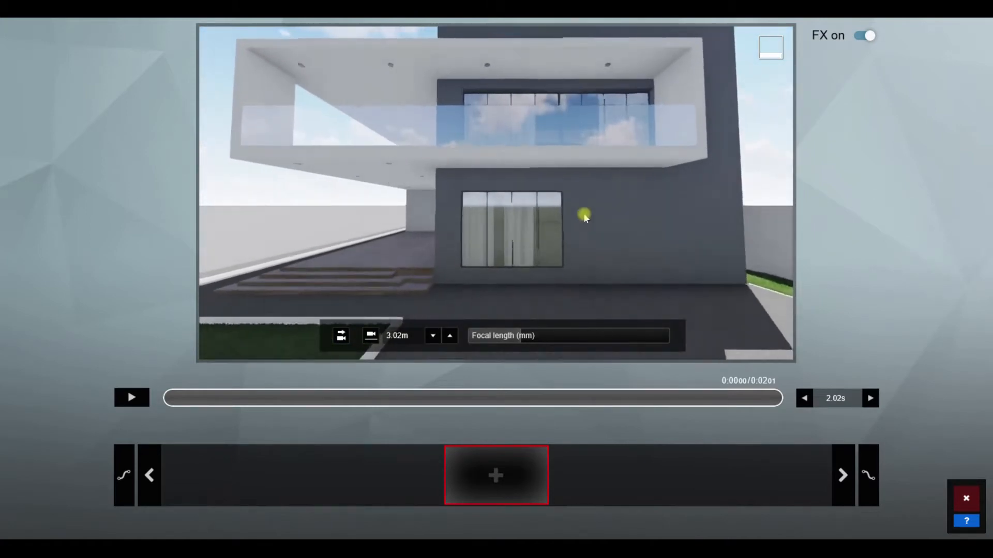
key(s)
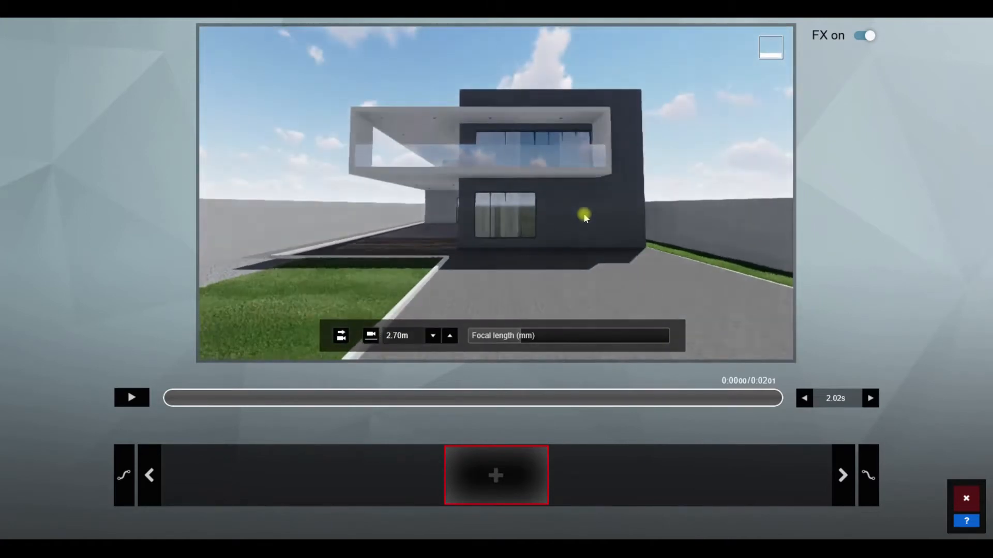
click(495, 477)
click(928, 508)
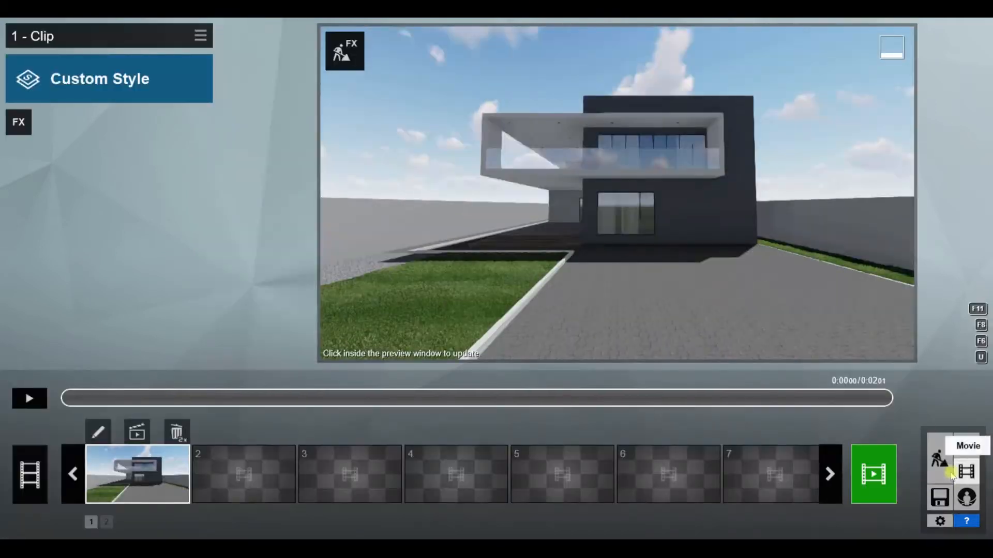
- Return to build mode, place a favourite Spiny Mat Rush at the porch end of the gravel strip's lawn edge and adjust its size
click(940, 459)
key(q)
right_drag(497, 279, 455, 323)
key(s)
key(w)
click(37, 446)
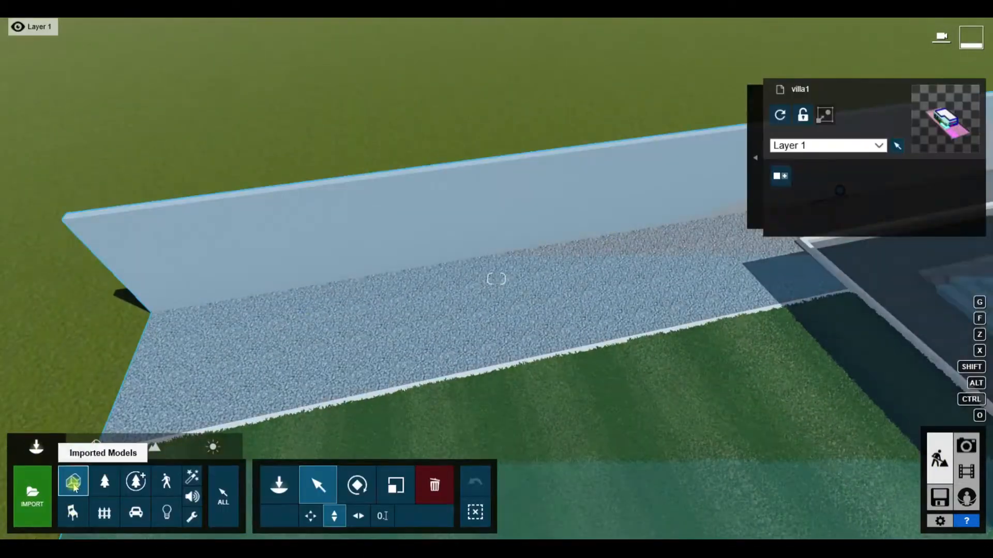
click(73, 481)
click(105, 481)
click(28, 120)
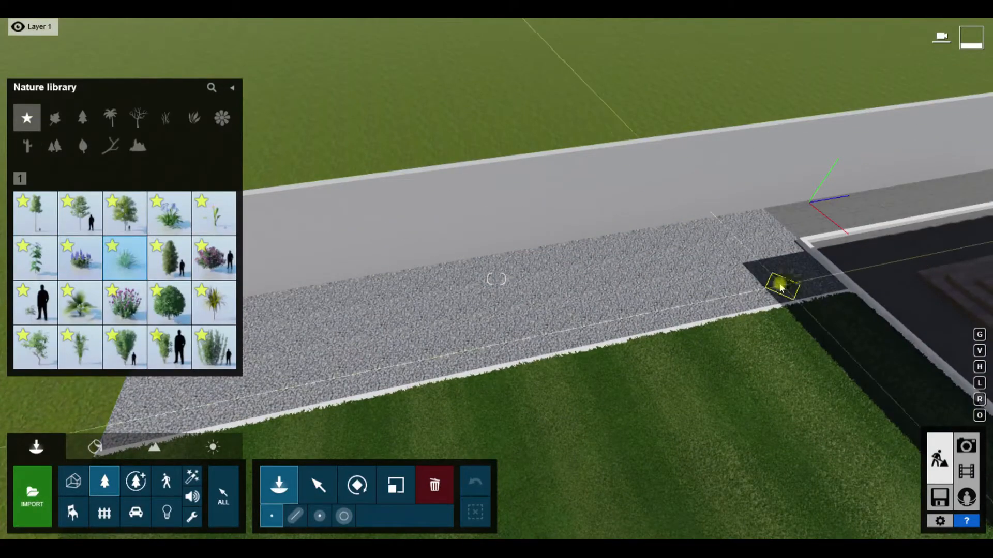
click(396, 485)
drag(815, 290, 811, 275)
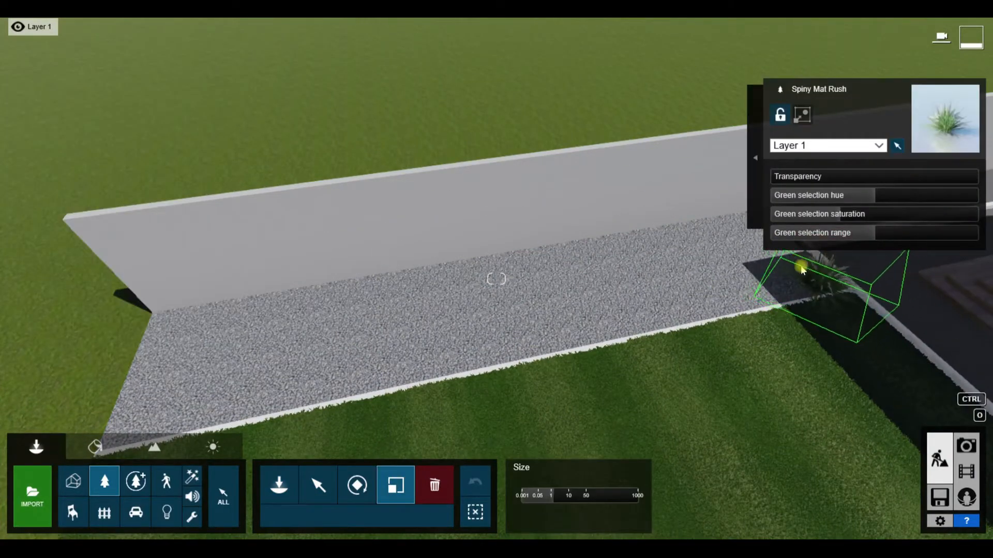
- Place a French Lavender Purple beside the Spiny Mat Rush on the strip's lawn edge and adjust its size
key(w)
key(d)
click(104, 476)
click(125, 303)
click(396, 485)
ctrl+click(568, 295)
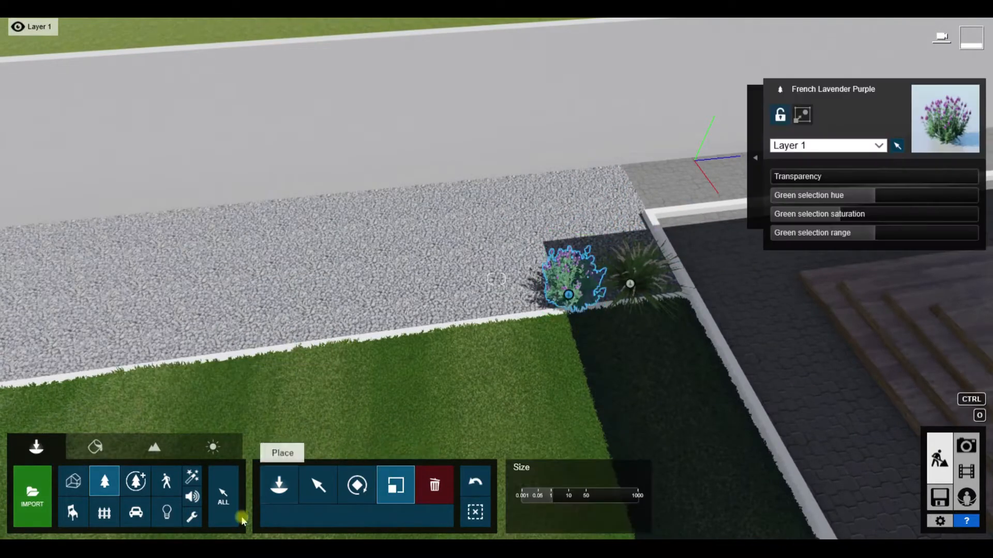
click(105, 481)
click(219, 120)
click(78, 179)
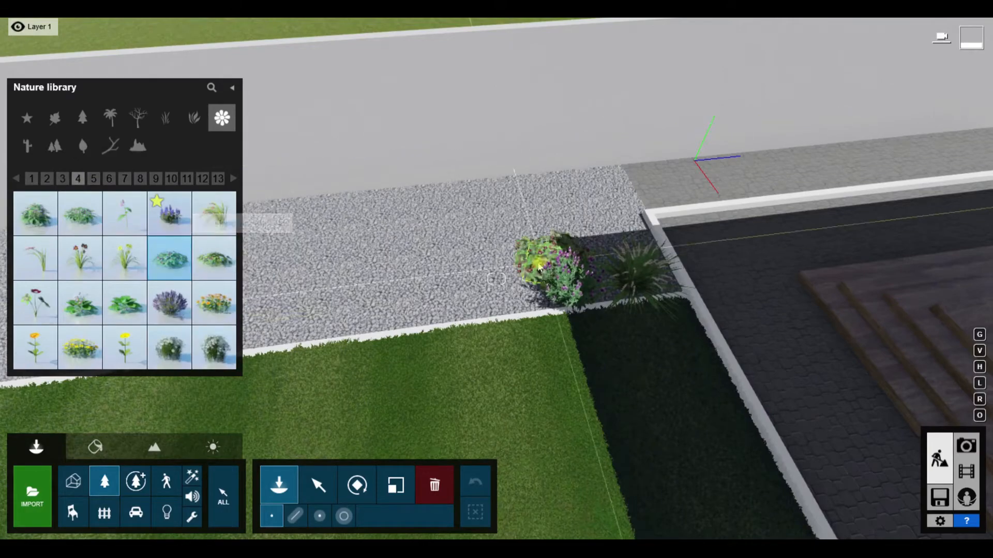
right_drag(489, 352, 489, 393)
key(w)
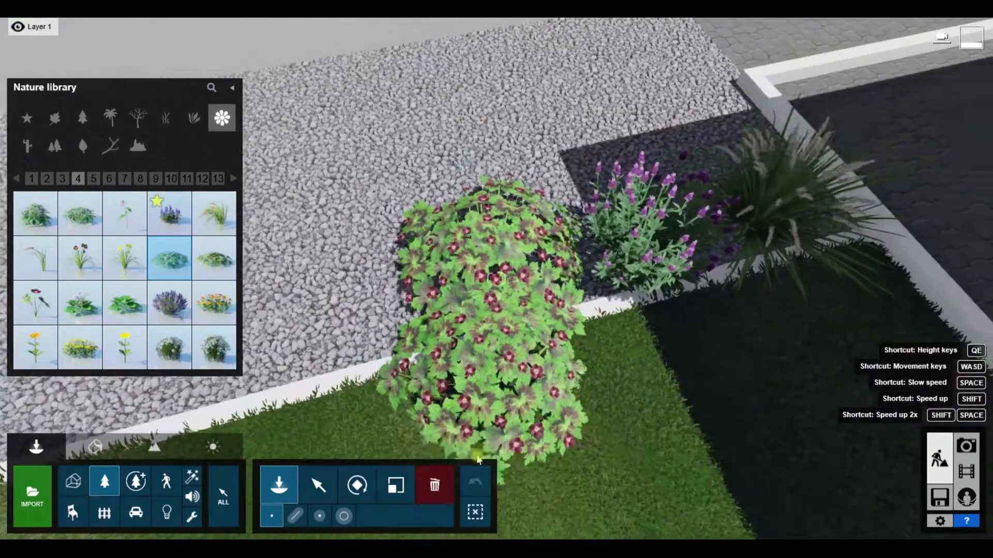
click(434, 485)
click(458, 300)
- Find Hortensia Red among the flowering plants and place one beside the lavender on the gravel strip's lawn edge
click(106, 482)
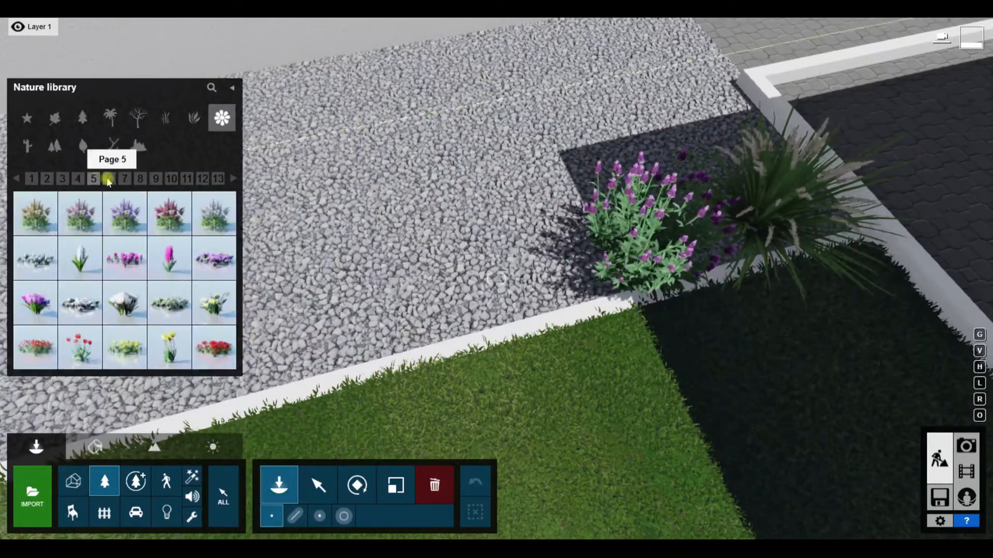
click(125, 179)
click(140, 179)
click(155, 179)
click(134, 356)
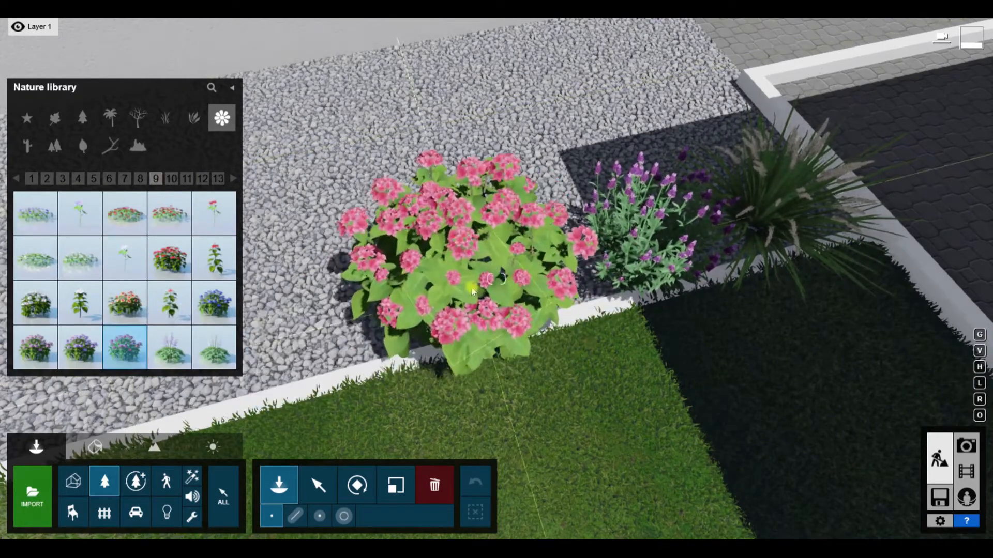
click(471, 287)
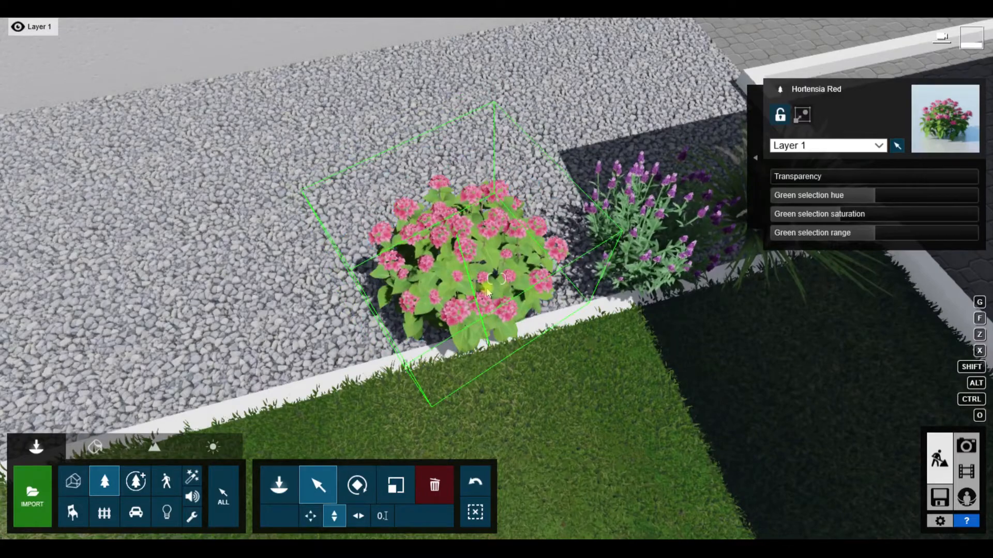
- Shift the Hortensia Red and its neighbouring lavender so both plants line up closely along the gravel strip's white edging
drag(474, 292, 496, 304)
right_drag(496, 304, 430, 343)
key(w)
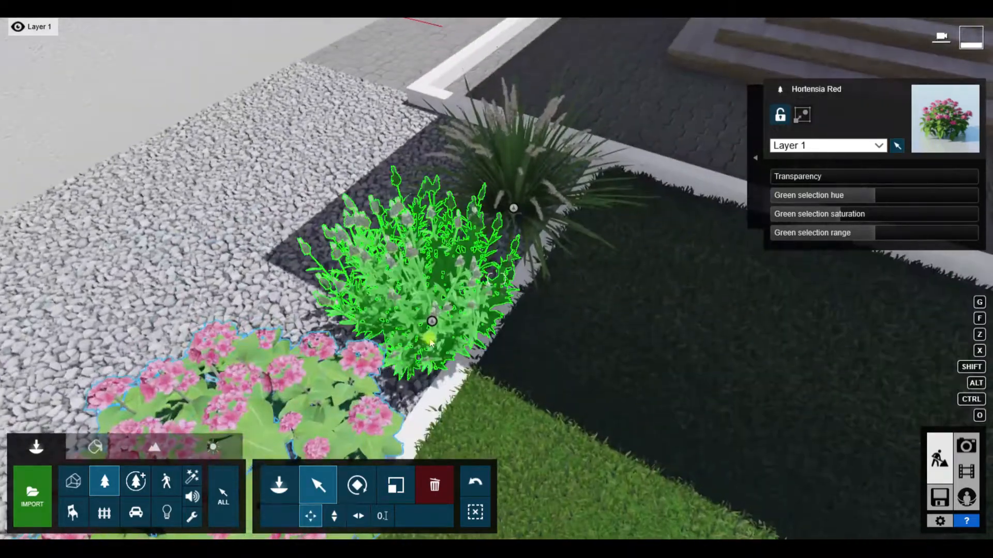
drag(451, 303, 460, 305)
right_drag(460, 305, 440, 329)
key(s)
drag(386, 293, 419, 273)
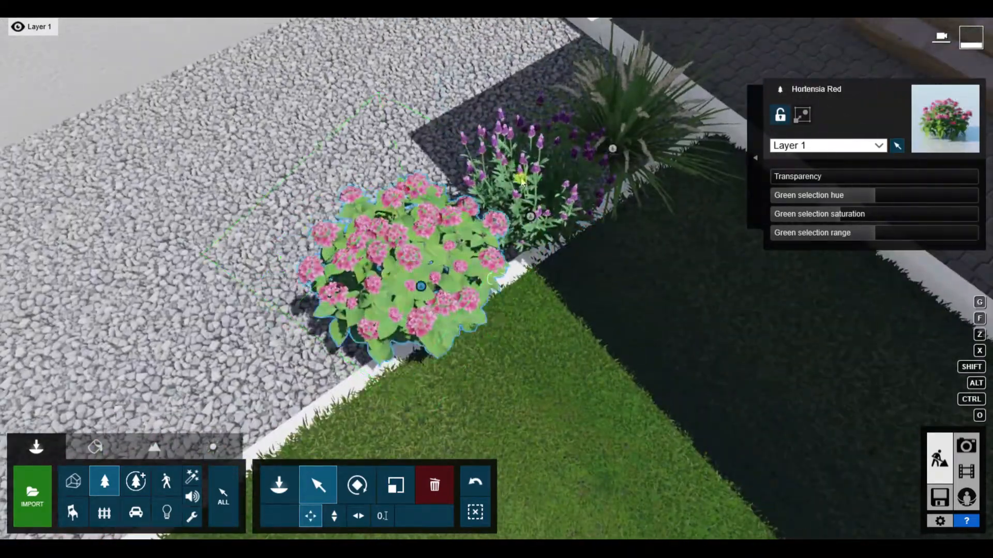
- Place a red-flowered shrub farther along the edging with a favourite Common Bugle beside it, and adjust the Common Bugle's size
right_drag(523, 177, 592, 176)
key(s)
click(104, 482)
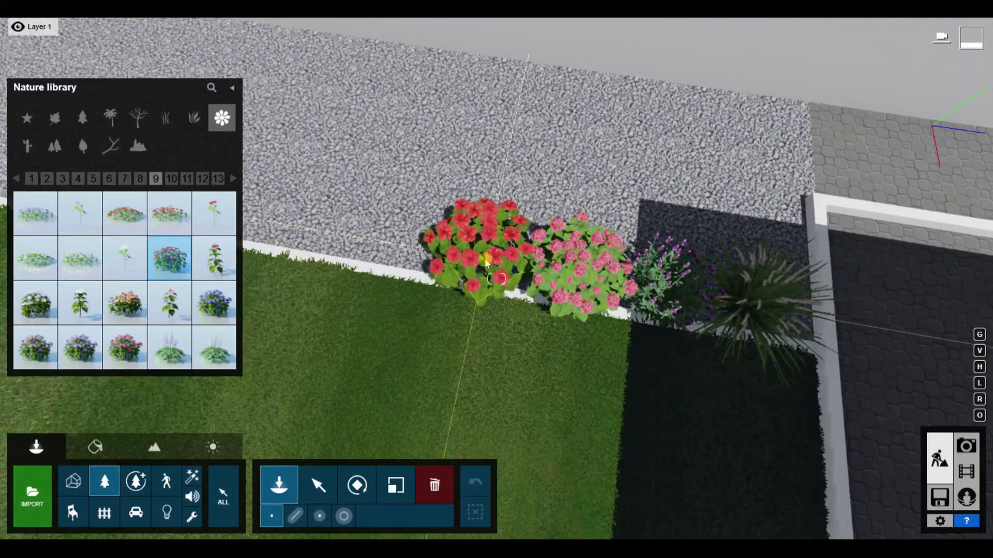
click(27, 121)
click(396, 486)
click(327, 220)
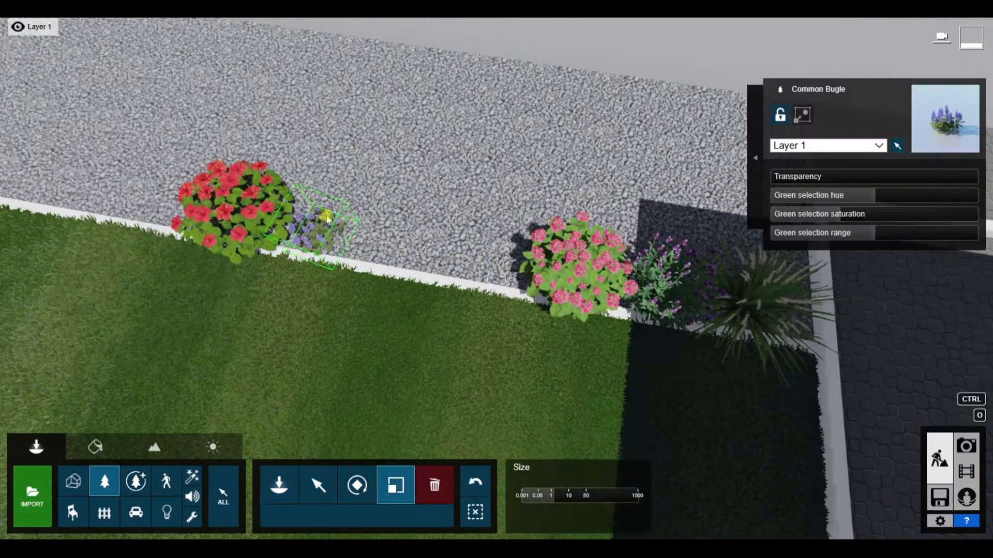
- Fill the gap before the Hortensia with spiky grass clumps, and extend the row past the red shrub with copies of the grass and lavender
click(315, 486)
right_drag(328, 238, 403, 187)
key(w)
click(101, 486)
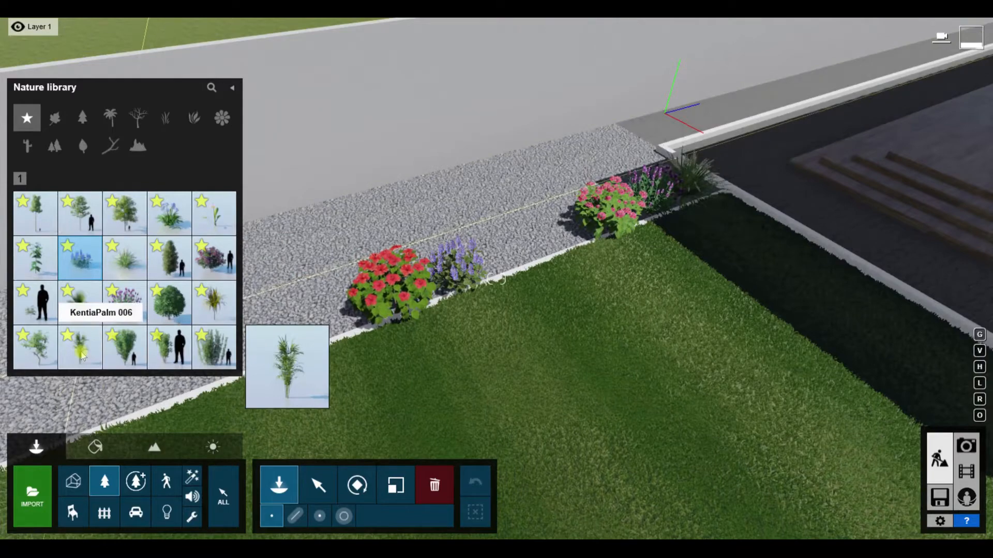
click(318, 486)
click(578, 239)
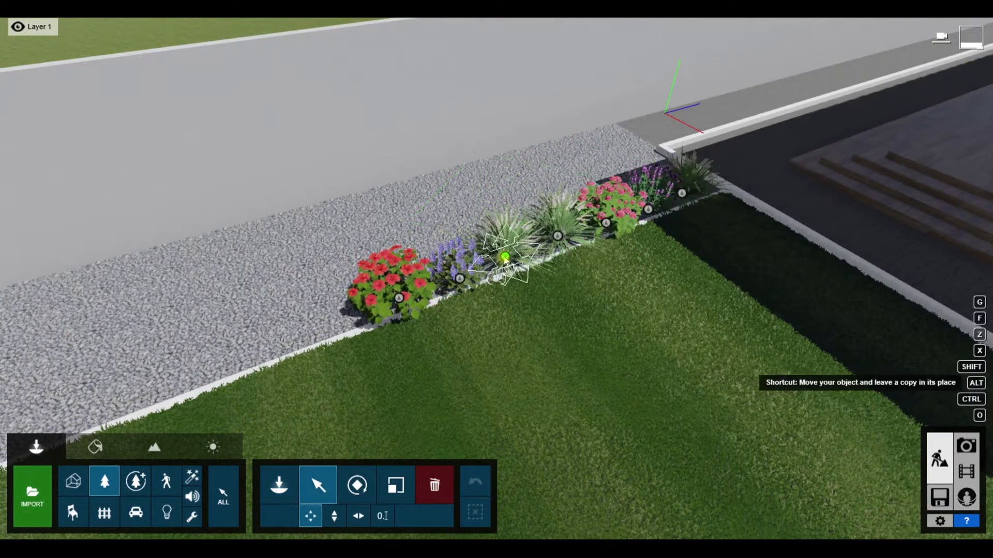
alt+drag(327, 326, 328, 326)
right_drag(796, 298, 733, 295)
alt+drag(792, 253, 350, 283)
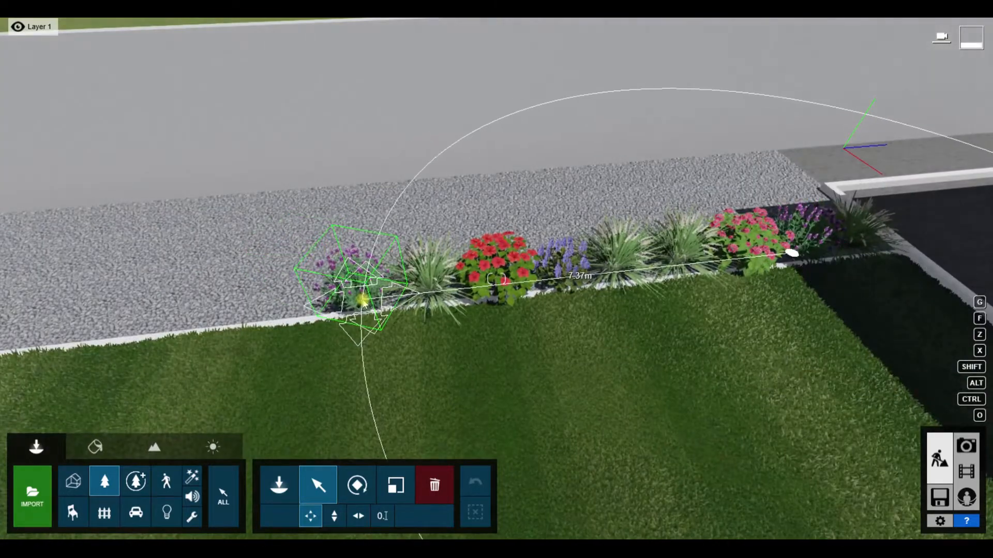
- Place a favourite fan-leaved plant at the open end of the flower row and adjust its size
click(115, 481)
click(80, 303)
right_drag(713, 290, 573, 287)
click(397, 485)
drag(567, 291, 571, 277)
- Select all ten plants of the flower row and check the planting in the movie clip preview
right_drag(571, 277, 956, 463)
key(w)
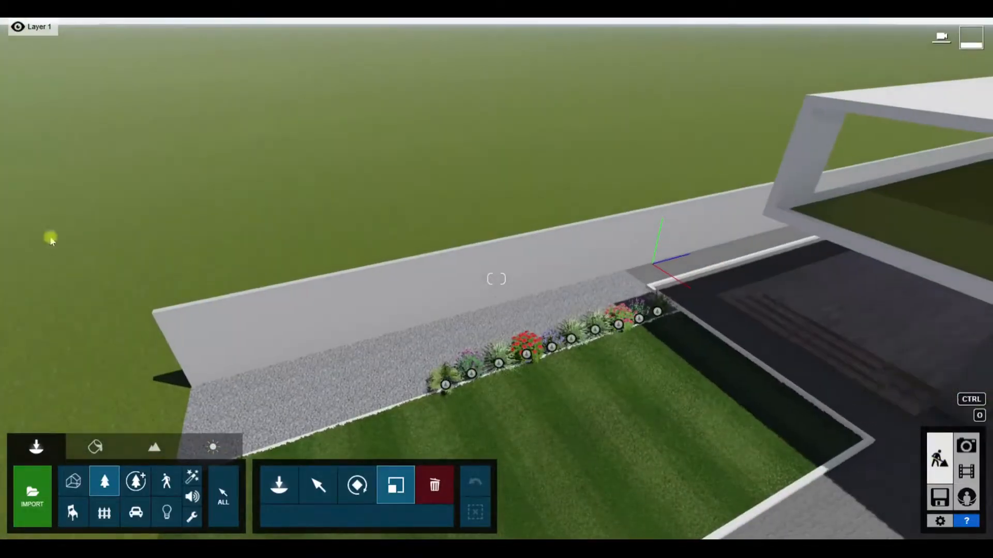
key(a)
right_drag(51, 240, 293, 295)
click(318, 485)
ctrl+drag(543, 70, 408, 357)
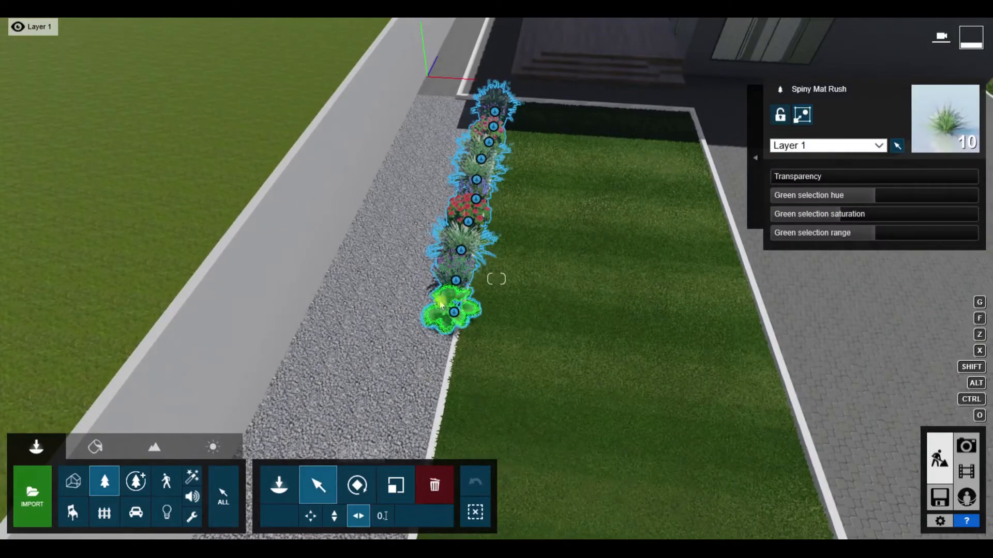
click(966, 471)
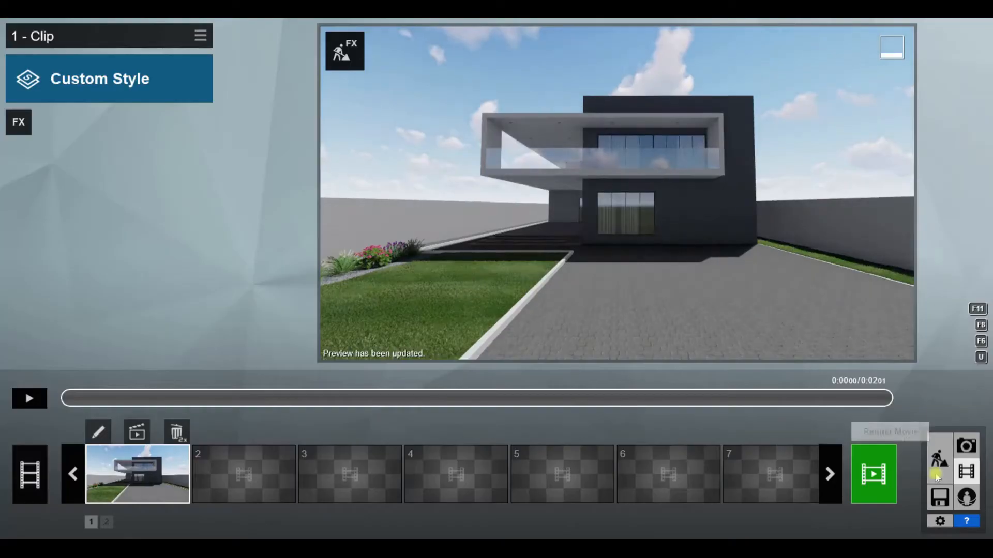
- Return to build mode and place five favourite broadleaf trees along the boundary wall on the flower row's side, most of them outside it
click(940, 465)
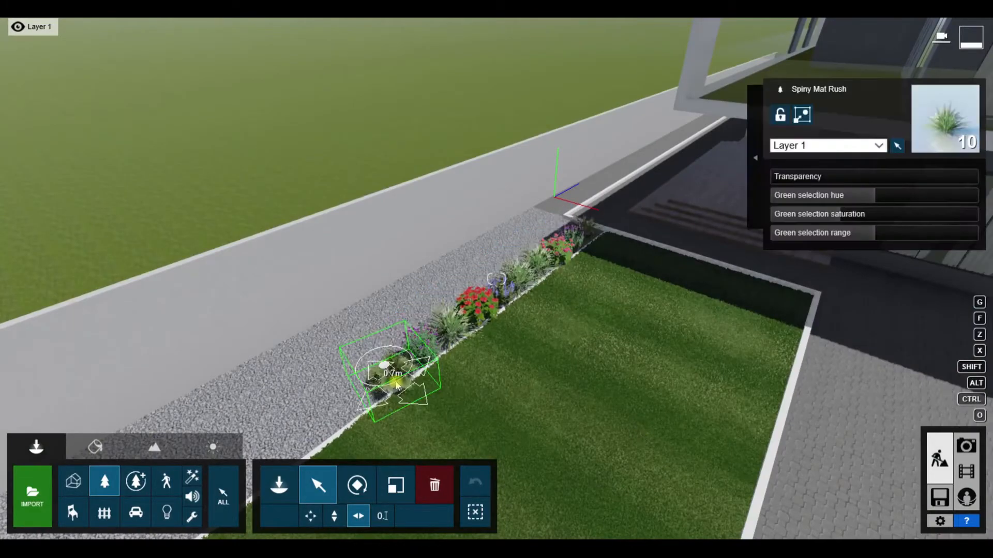
click(100, 487)
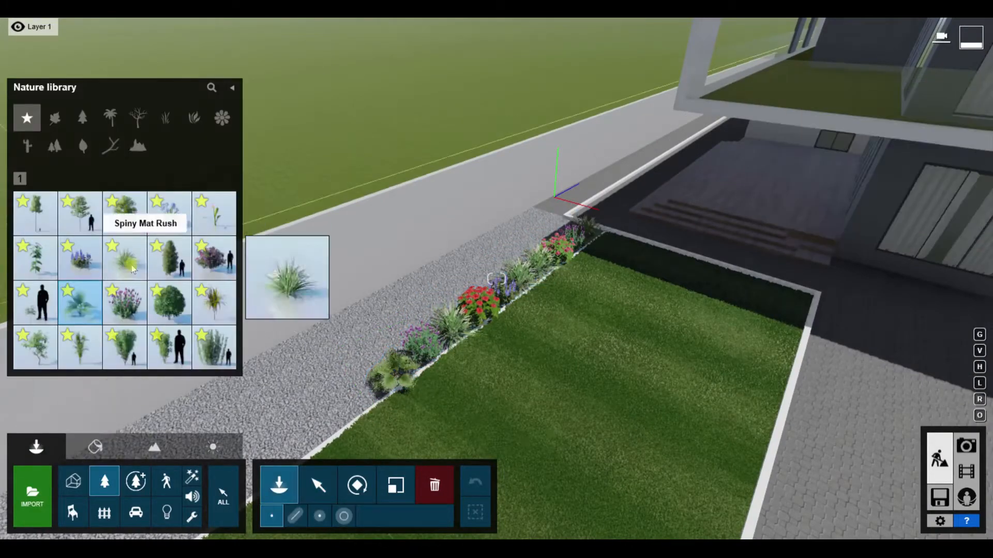
click(136, 217)
key(s)
right_drag(457, 273, 459, 278)
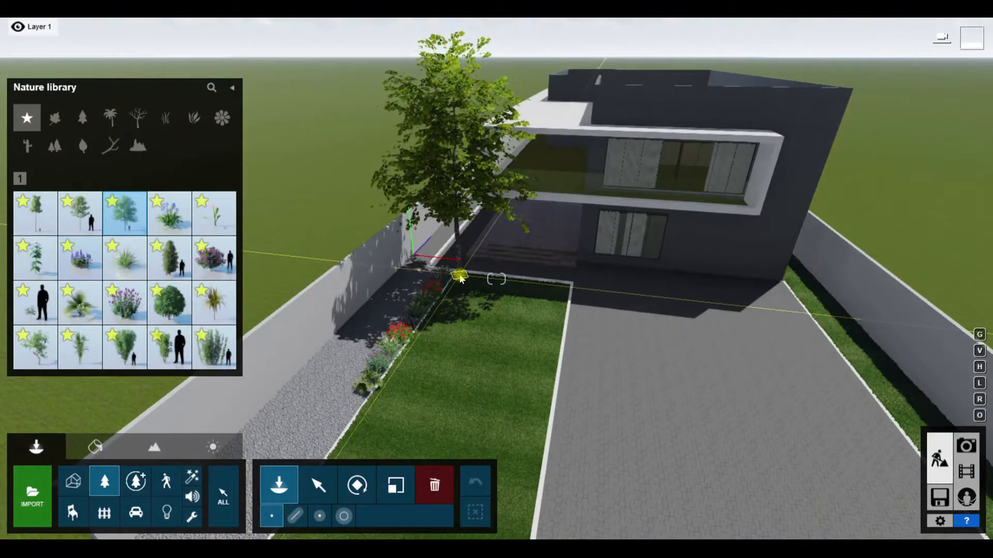
mouse_move(458, 249)
right_down()
mouse_move(445, 248)
mouse_move(458, 264)
right_up()
key(w)
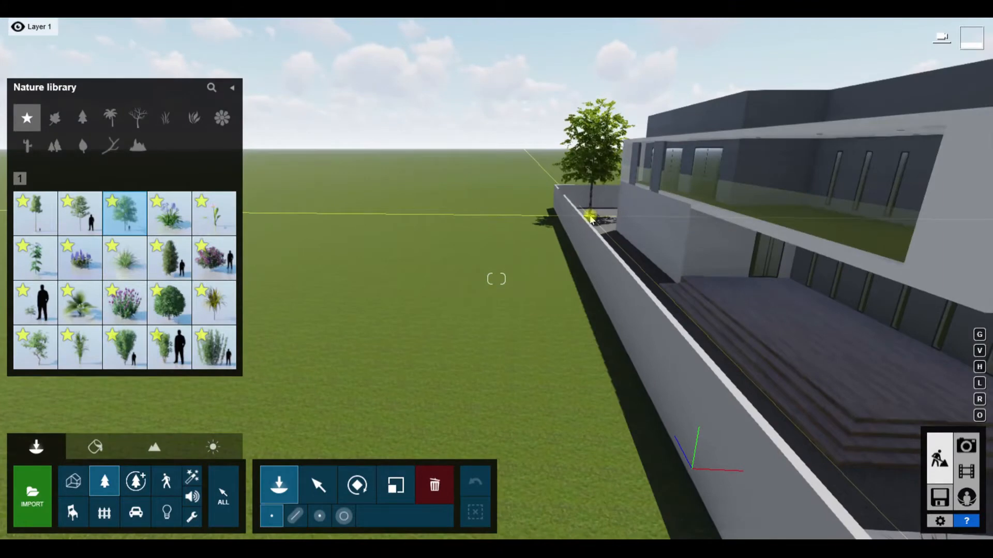
right_drag(510, 208, 531, 212)
key(s)
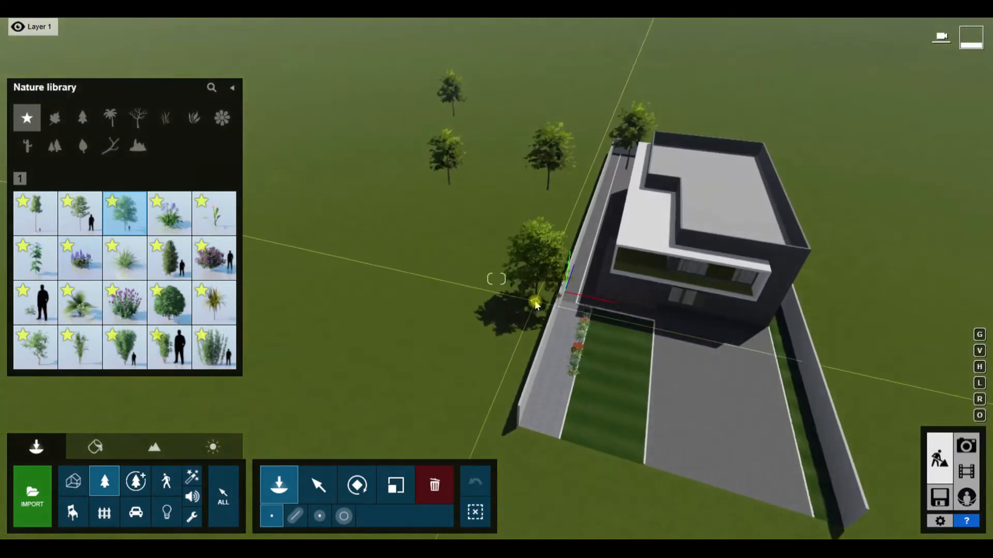
- Adjust the size of the tree nearest the front of the plot and check it in the movie clip preview
click(406, 487)
click(536, 288)
click(966, 472)
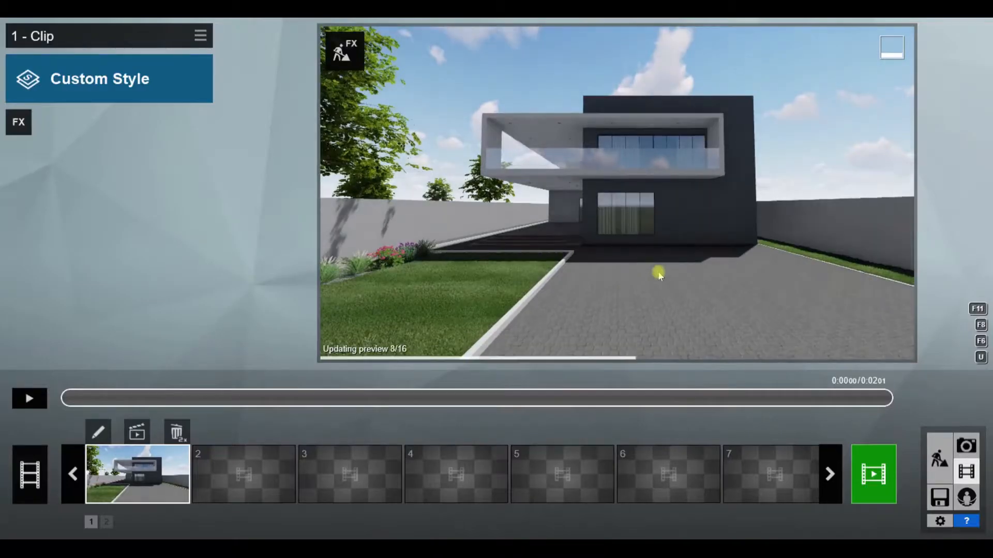
- Return to build mode, move the frontmost tree closer to the boundary wall and check the clip preview again
click(938, 462)
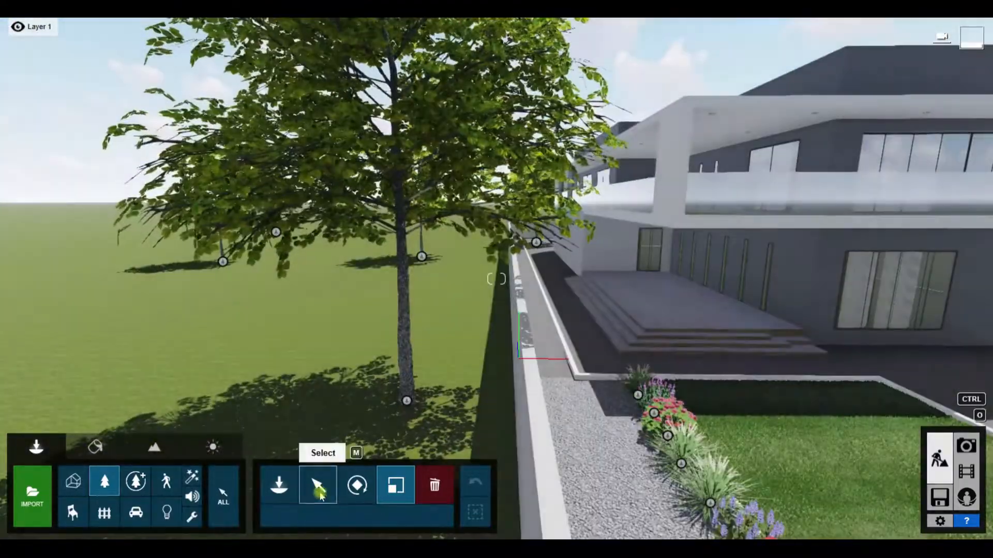
click(319, 492)
drag(407, 401, 500, 422)
mouse_move(500, 421)
right_down()
mouse_move(466, 418)
mouse_move(497, 414)
right_up()
key(d)
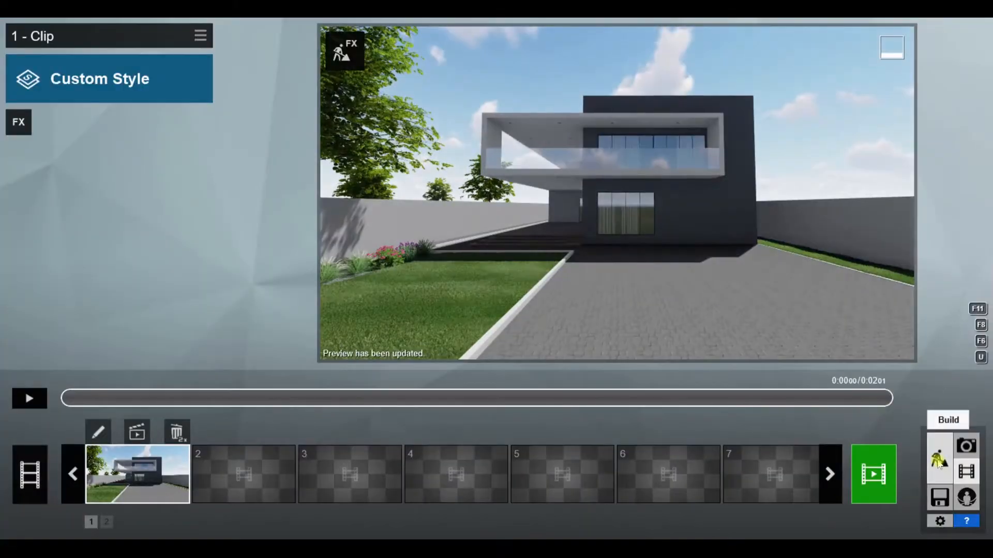
- Return to build mode and reposition the trees outside the boundary wall, moving the large front one further back
click(938, 461)
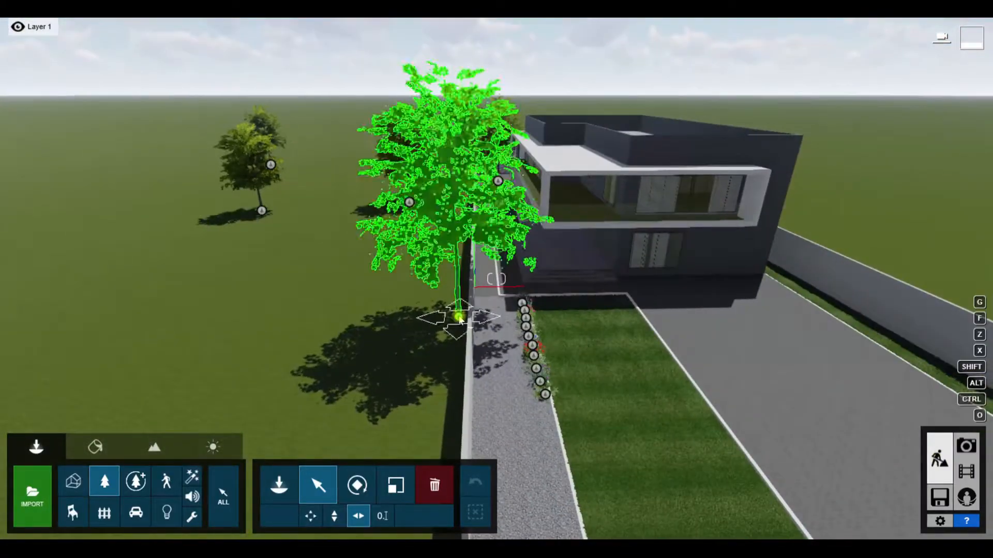
drag(459, 320, 449, 261)
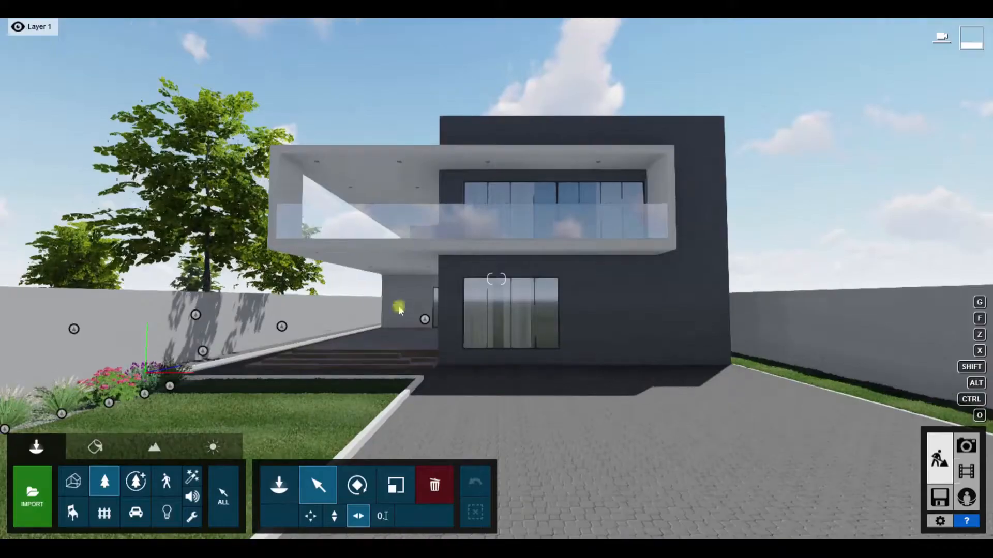
drag(73, 331, 31, 383)
right_drag(558, 249, 492, 226)
key(q)
drag(486, 226, 354, 241)
- Place broadleaf trees from the nature library in the gravel strip inside the boundary wall and check the movie clip preview
click(105, 482)
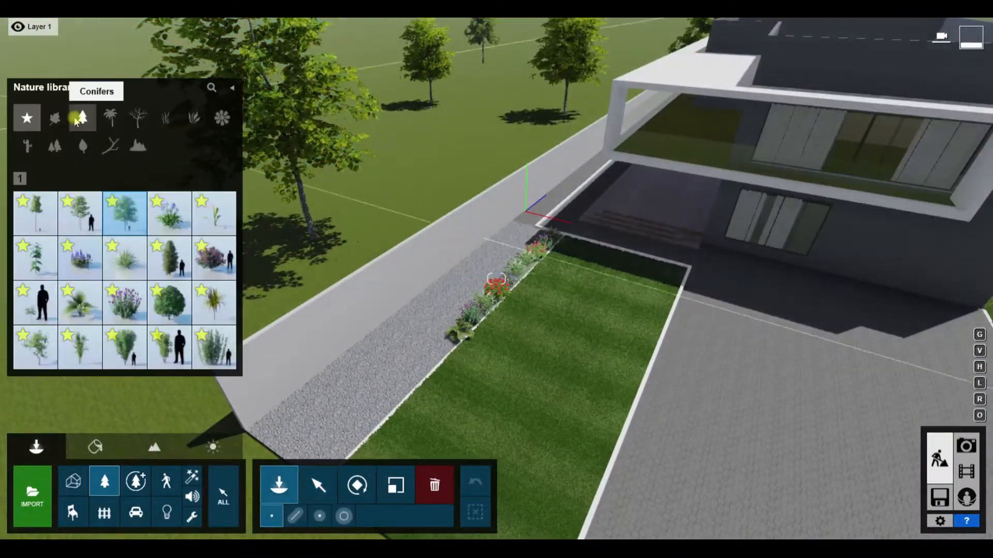
click(29, 119)
click(53, 119)
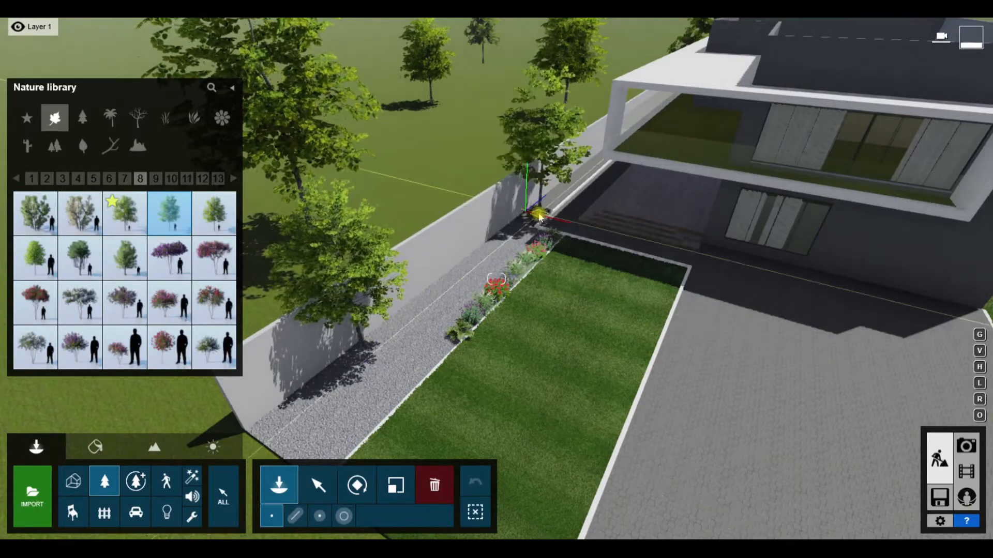
right_drag(463, 274, 509, 207)
key(w)
right_drag(553, 256, 496, 290)
key(s)
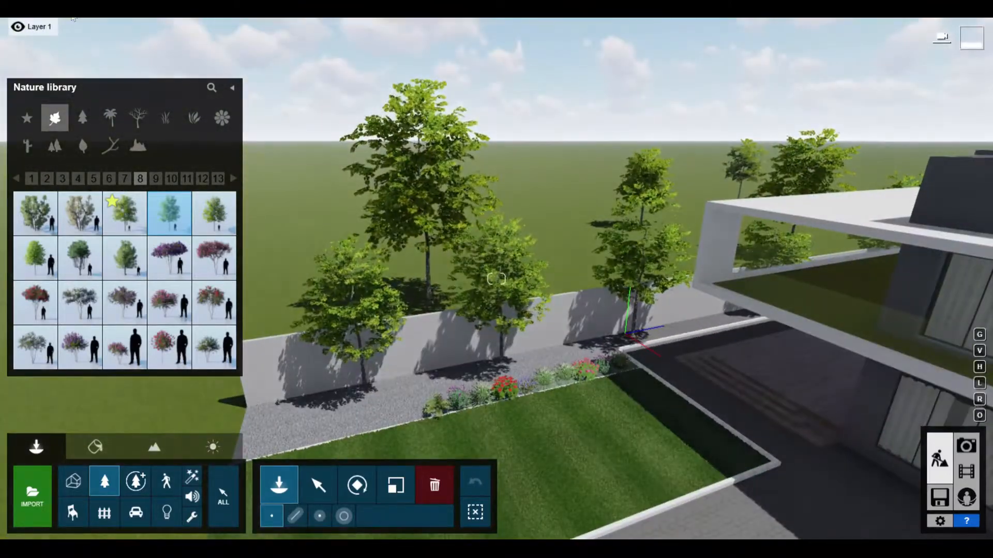
key(s)
right_drag(678, 302, 696, 274)
key(w)
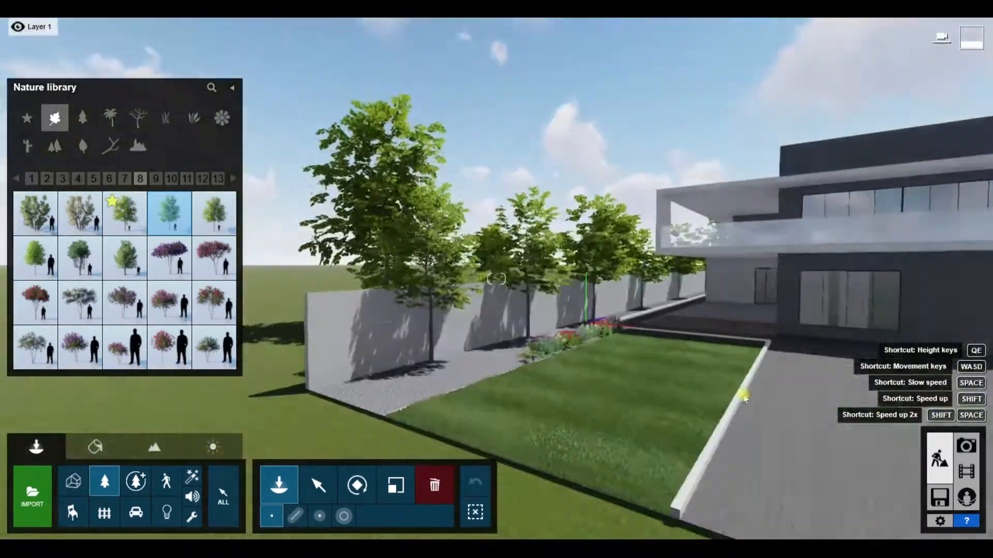
click(960, 476)
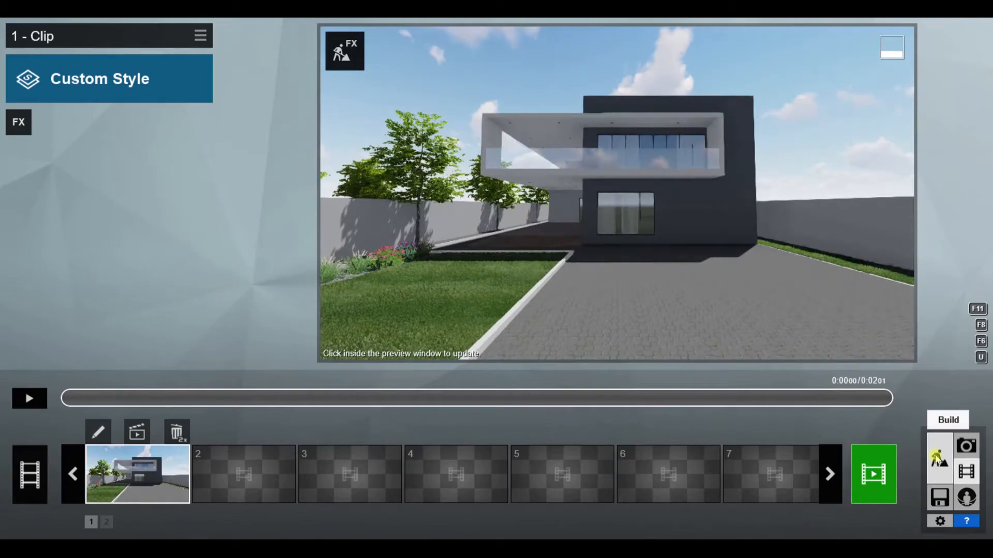
- Move the middle linden tree into the flower row, scale it down, copy it along the row and check the clip preview
click(939, 458)
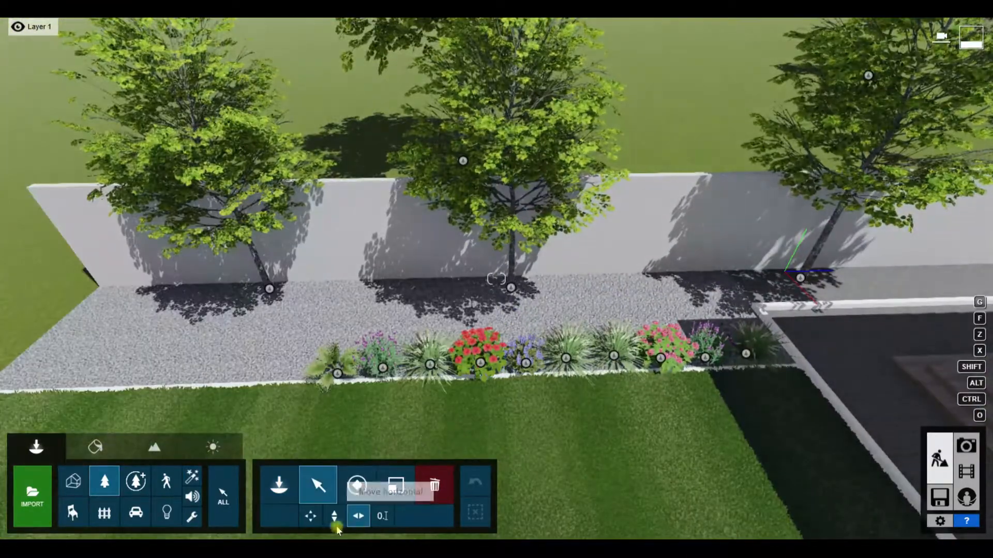
drag(510, 288, 773, 366)
click(396, 485)
click(318, 485)
right_drag(773, 367, 874, 357)
right_drag(572, 341, 538, 357)
alt+drag(627, 348, 481, 393)
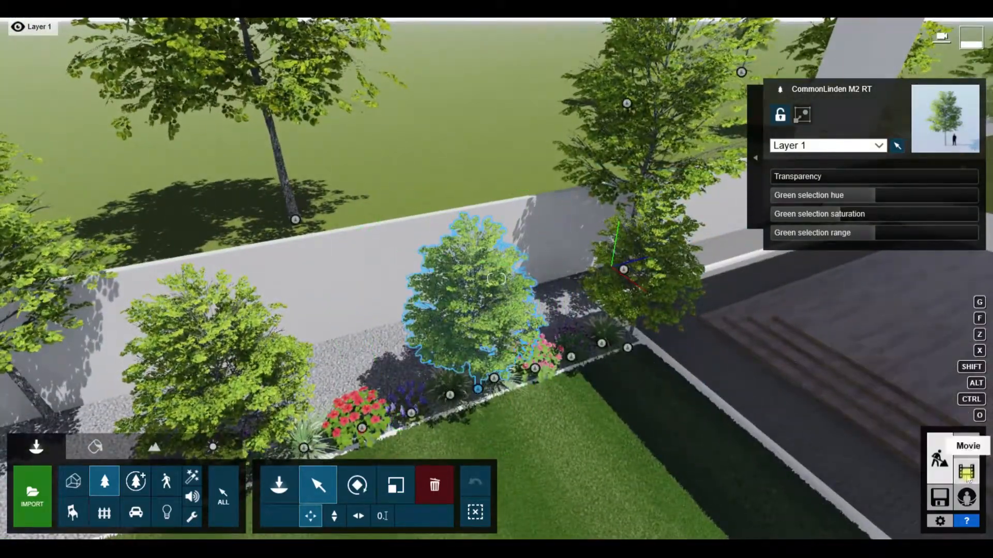
click(966, 473)
- Return to build mode and delete the three trees standing on the open grass outside the boundary wall
click(940, 458)
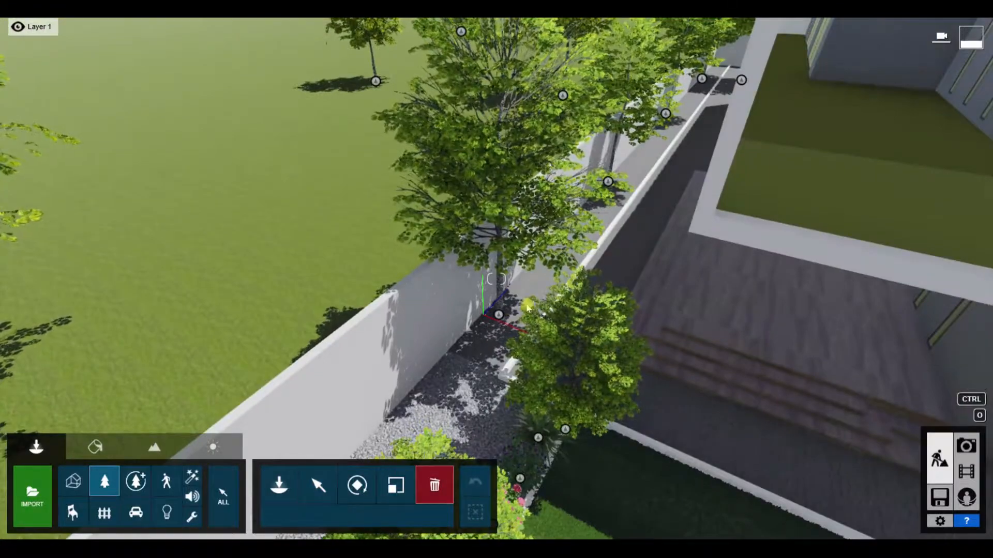
click(569, 324)
key(s)
right_drag(568, 324, 441, 401)
click(373, 356)
right_drag(617, 253, 442, 187)
key(w)
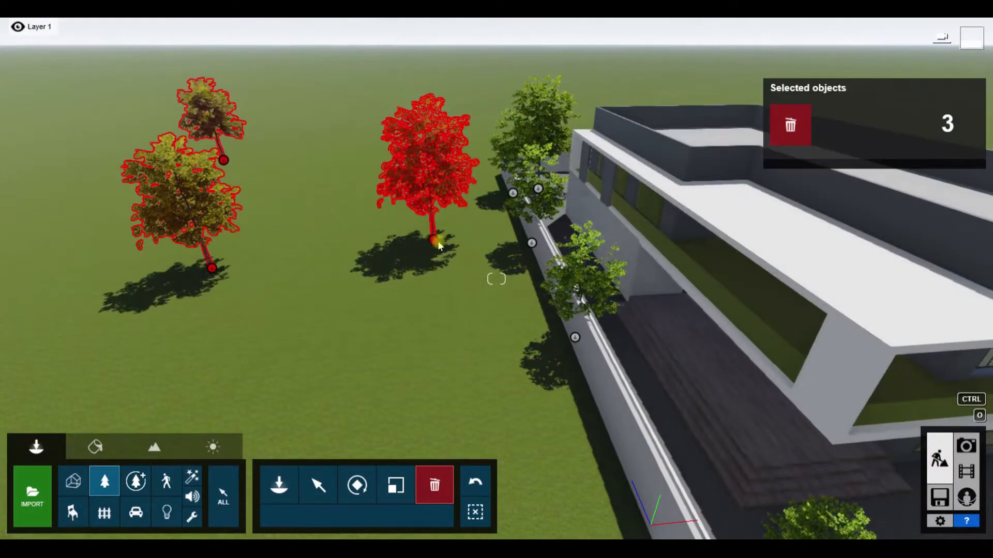
key(Delete)
- Open the material of the upper balcony floor for editing and show the indoor tile materials
key(s)
right_drag(494, 206, 481, 249)
key(w)
key(s)
key(w)
right_drag(310, 306, 333, 325)
key(s)
click(106, 445)
click(290, 310)
click(82, 108)
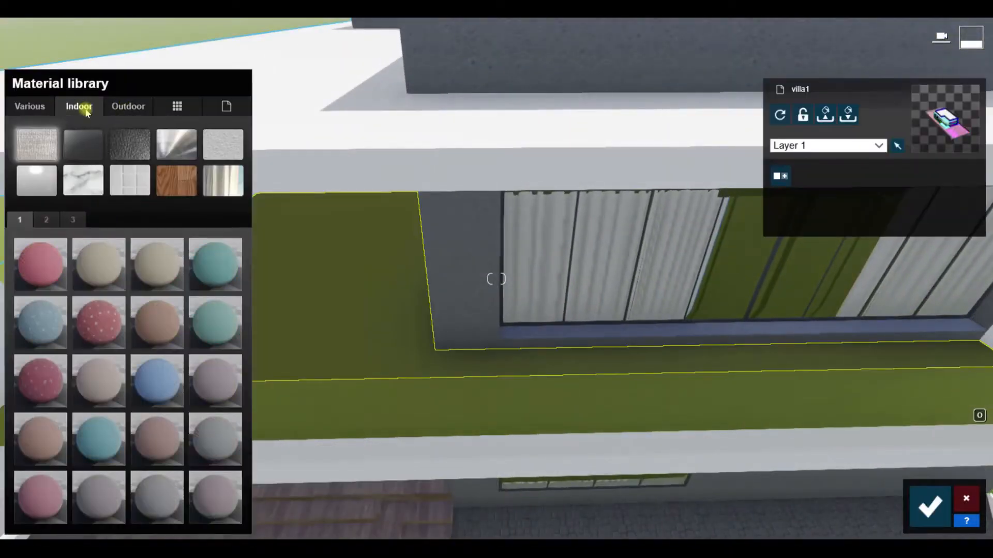
click(129, 179)
- Try several tile materials on the balcony floor, including Poliigon TilesMarble 059 and TilesMarble 064
click(153, 457)
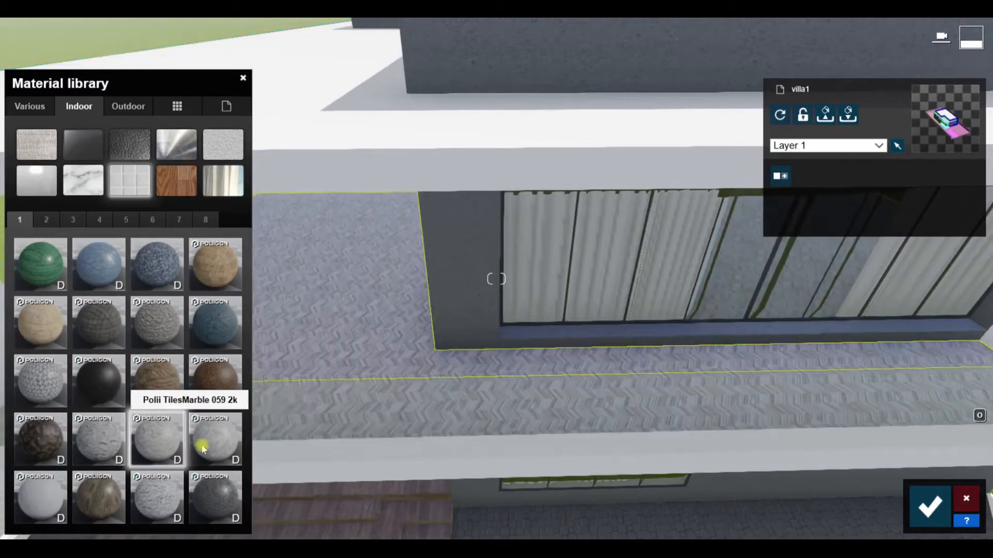
click(96, 504)
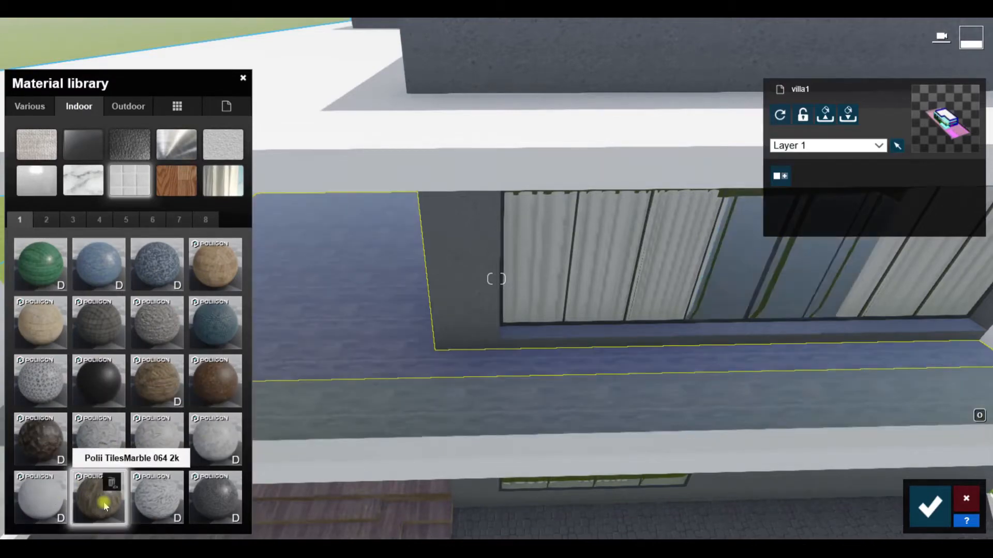
click(163, 499)
click(211, 497)
click(158, 261)
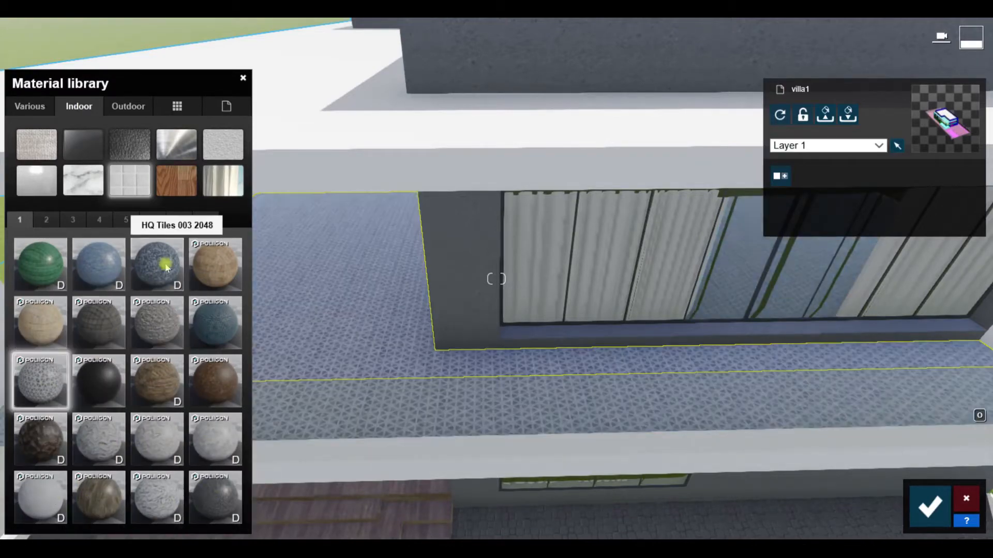
- Apply the plain beige Poliigon tile from the second page to the balcony floor and save the material
click(46, 219)
click(214, 270)
right_drag(413, 310, 414, 238)
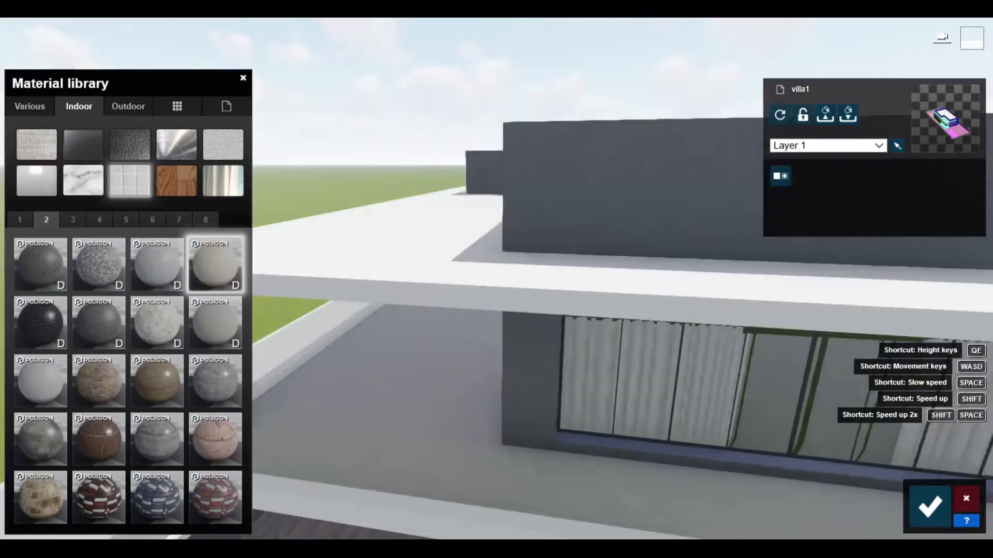
key(s)
click(929, 506)
- Place broadleaf trees along the narrow strip between the boundary wall and the terrace and check the clip preview
right_drag(776, 393, 672, 336)
key(s)
right_drag(497, 279, 569, 357)
key(w)
key(s)
key(w)
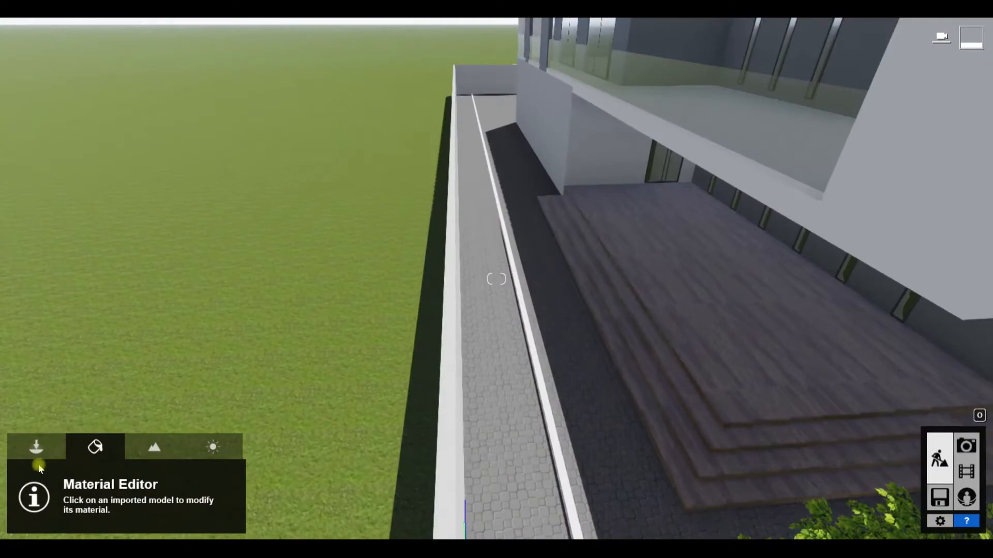
click(37, 449)
click(104, 481)
click(223, 223)
key(s)
right_drag(620, 290, 570, 284)
click(596, 136)
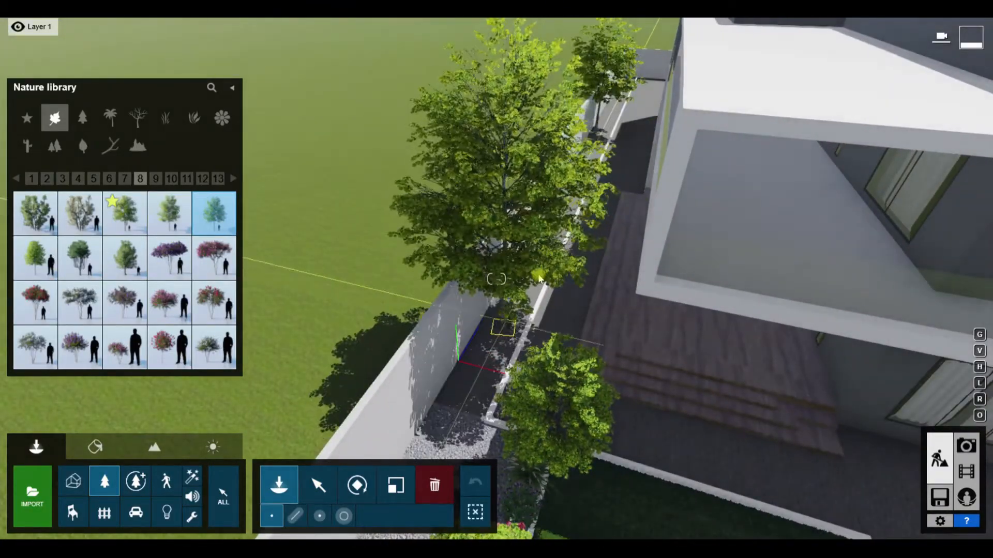
click(552, 213)
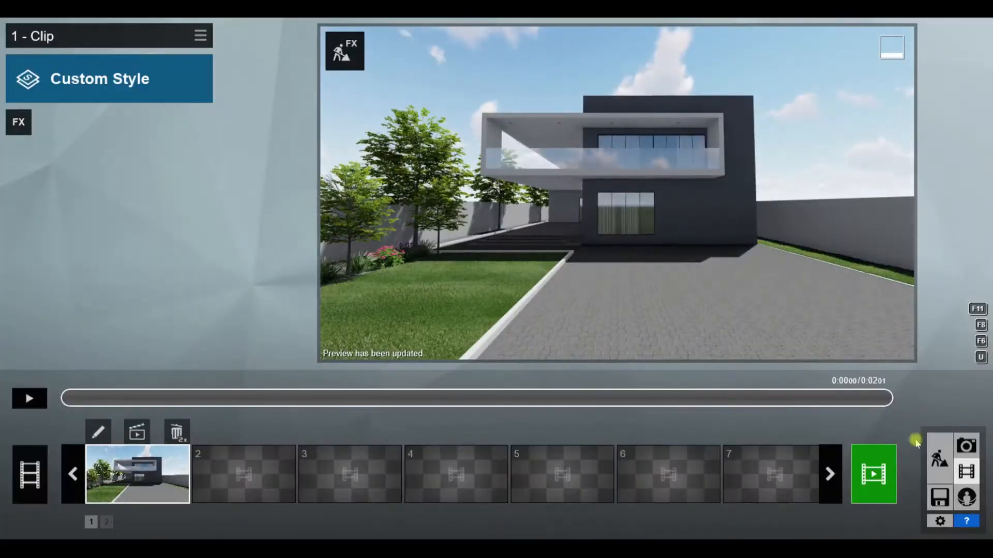
- Return to build mode and place a tall palm in the middle of the flower row and an Alexandra palm group on the lawn
click(939, 457)
key(w)
right_drag(672, 356, 630, 367)
key(q)
key(q)
key(s)
key(w)
right_drag(200, 459, 205, 463)
key(w)
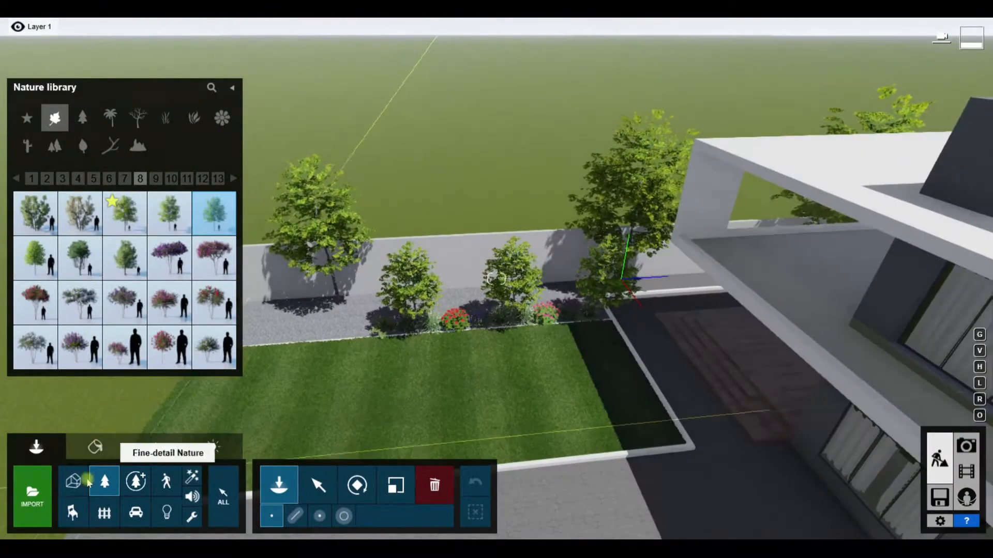
click(110, 118)
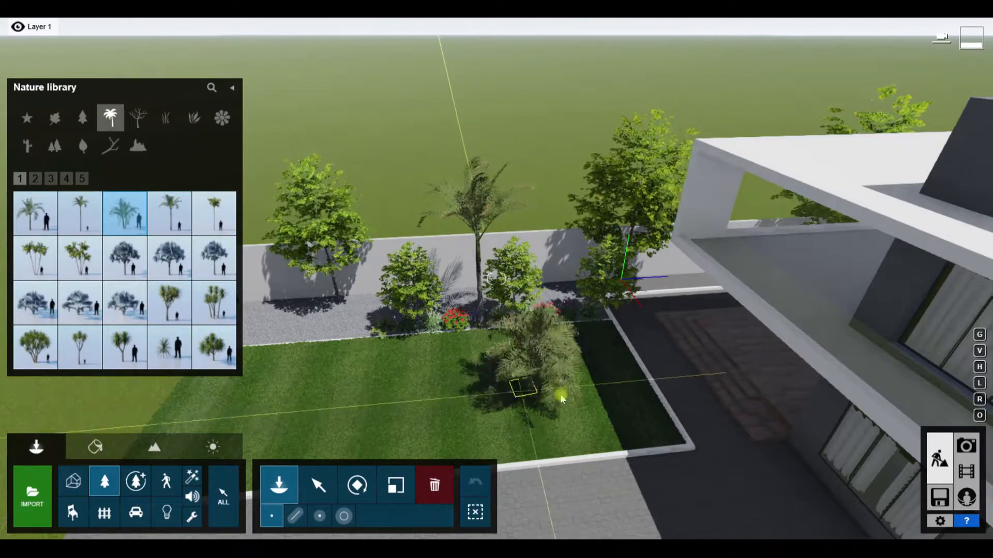
- Delete the small linden trees standing in the flower row
right_drag(523, 391, 499, 422)
key(w)
click(434, 482)
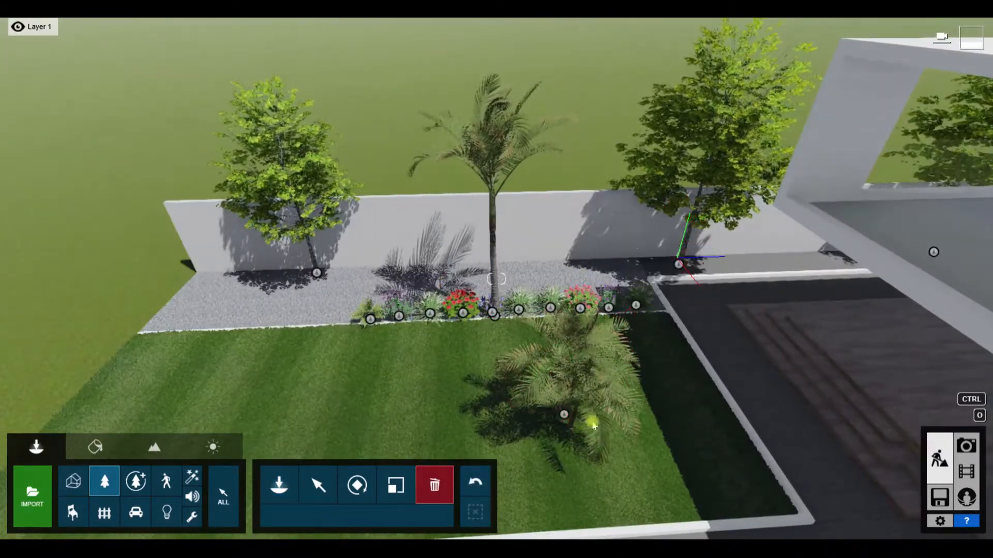
- Move the Alexandra Palm Group v1 from the lawn to the flower row's house end and copy it to the front end
drag(565, 414, 632, 306)
key(w)
right_drag(631, 306, 609, 310)
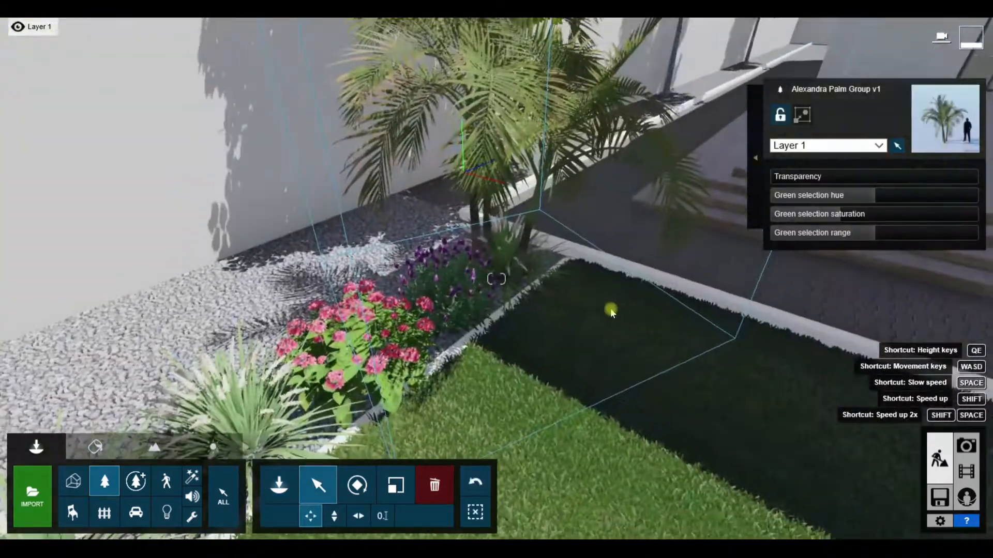
key(s)
alt+drag(583, 298, 181, 409)
key(s)
right_drag(388, 316, 361, 317)
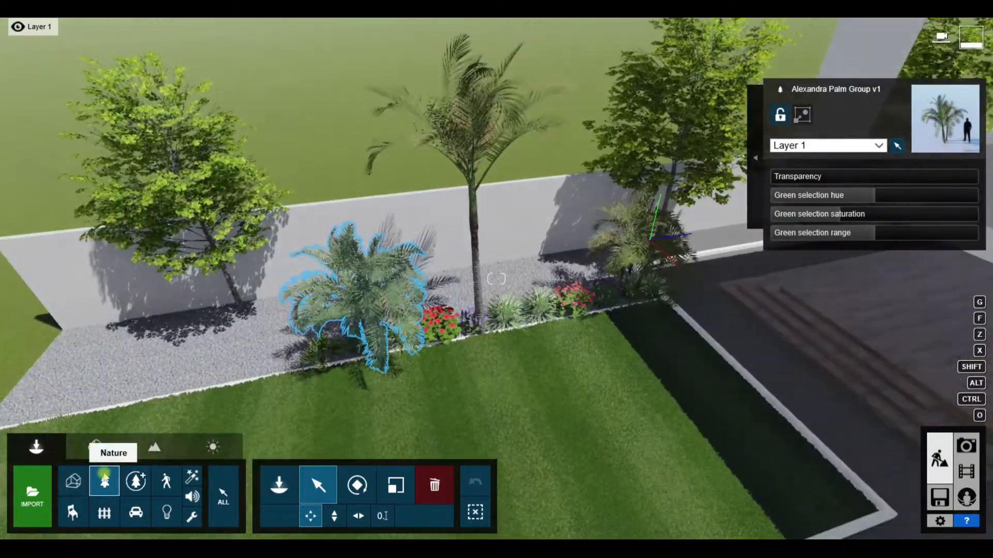
- Place a tall cabbage tree group and a low bushy palm in the flower row beside the tall palm
click(104, 479)
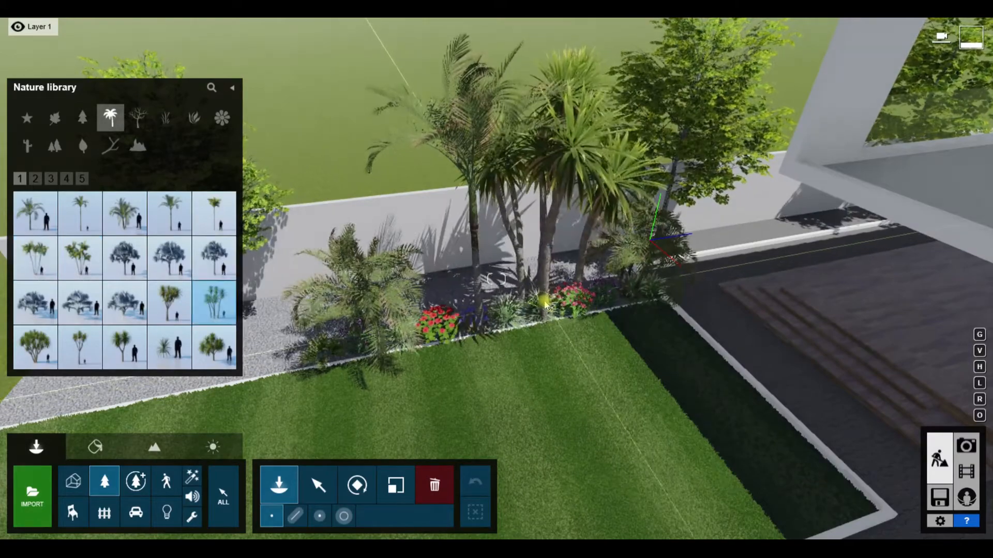
click(527, 273)
key(s)
right_drag(527, 272, 545, 275)
click(214, 348)
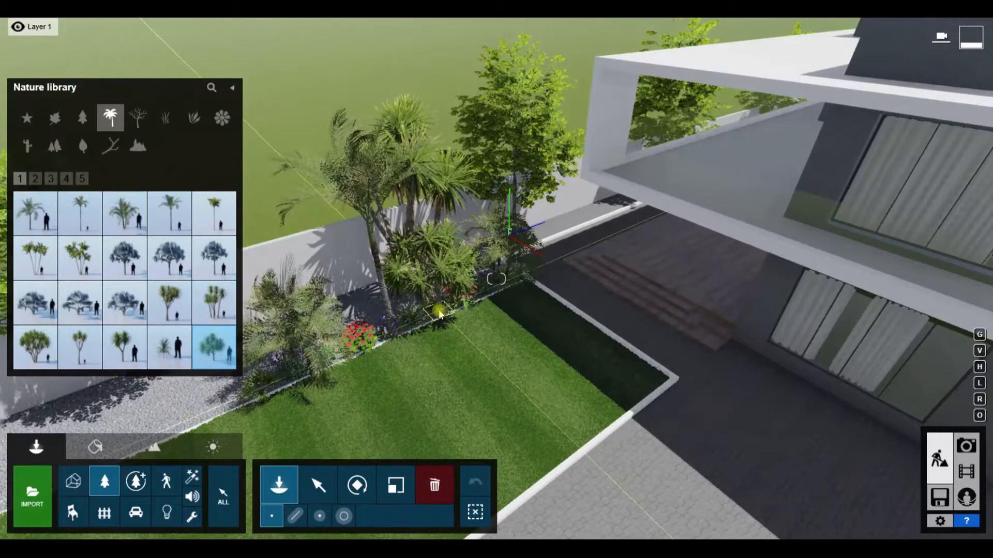
click(442, 318)
- Place a low bushy palm and a Cabbage Tree Group v01 near the house in the grass strip along the driveway wall
right_drag(442, 318, 492, 303)
key(d)
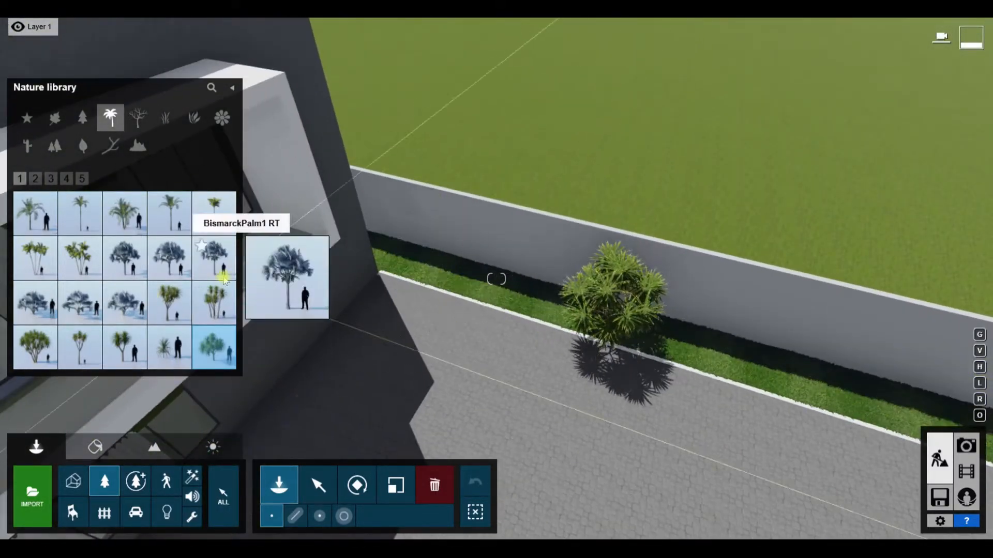
click(222, 283)
click(463, 284)
right_drag(464, 285, 455, 311)
key(w)
click(357, 485)
click(453, 360)
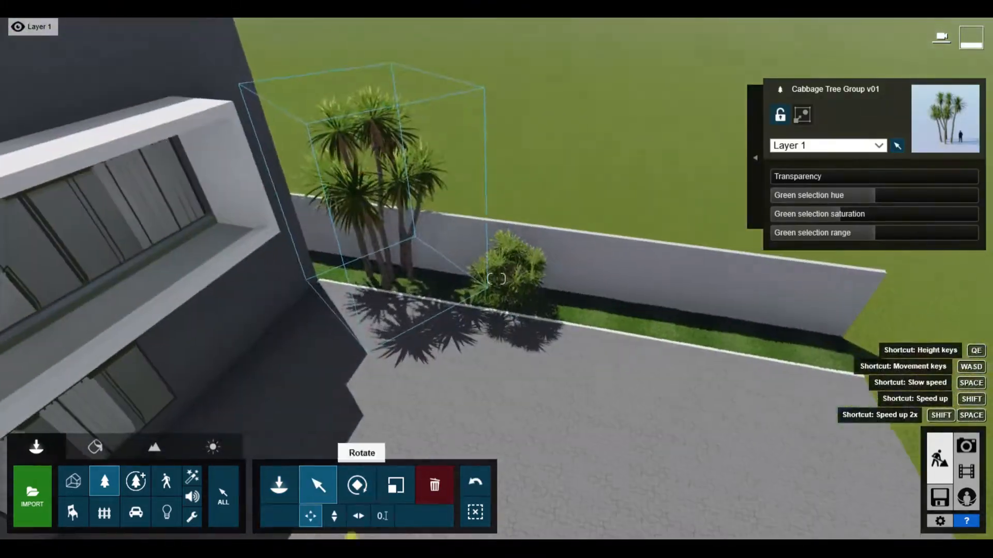
- Add Alexandra palm groups to the driveway grass strip and a single-trunk cabbage tree to the strip beside the terrace
click(279, 485)
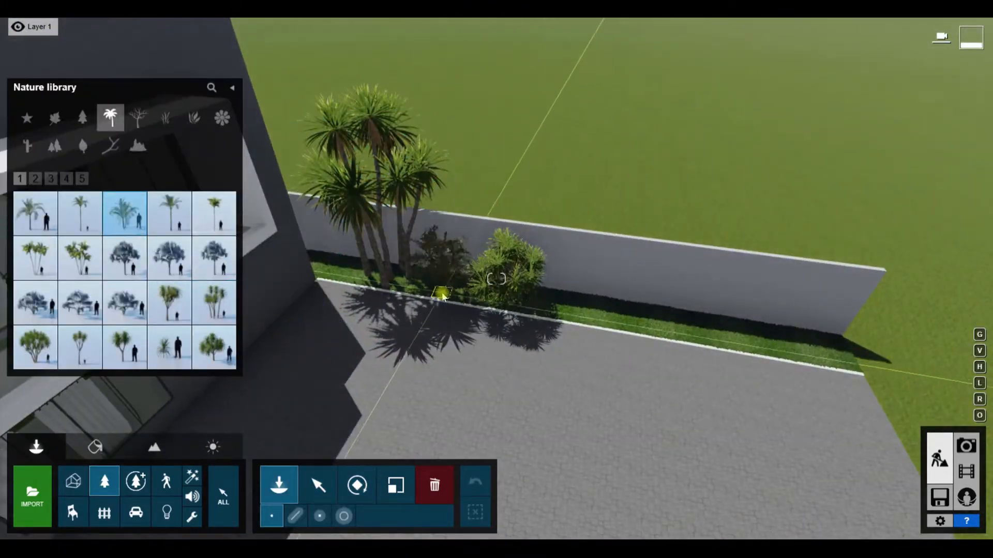
click(569, 318)
key(w)
right_drag(662, 357, 477, 368)
click(477, 368)
key(w)
right_drag(578, 319, 470, 316)
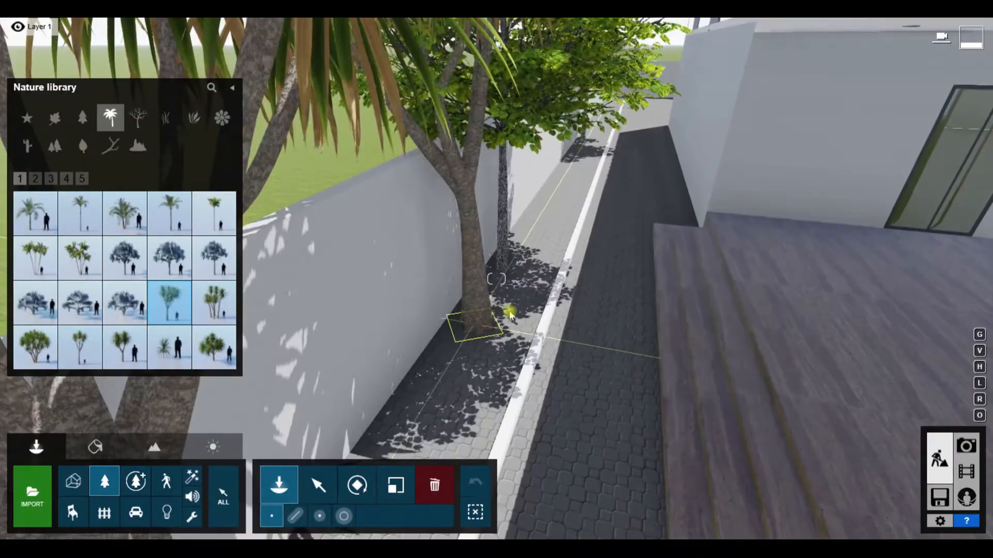
- Switch to movie mode, apply the Realistic style to the clip and update its preview
click(966, 471)
click(891, 476)
click(855, 95)
click(132, 80)
click(509, 176)
click(470, 237)
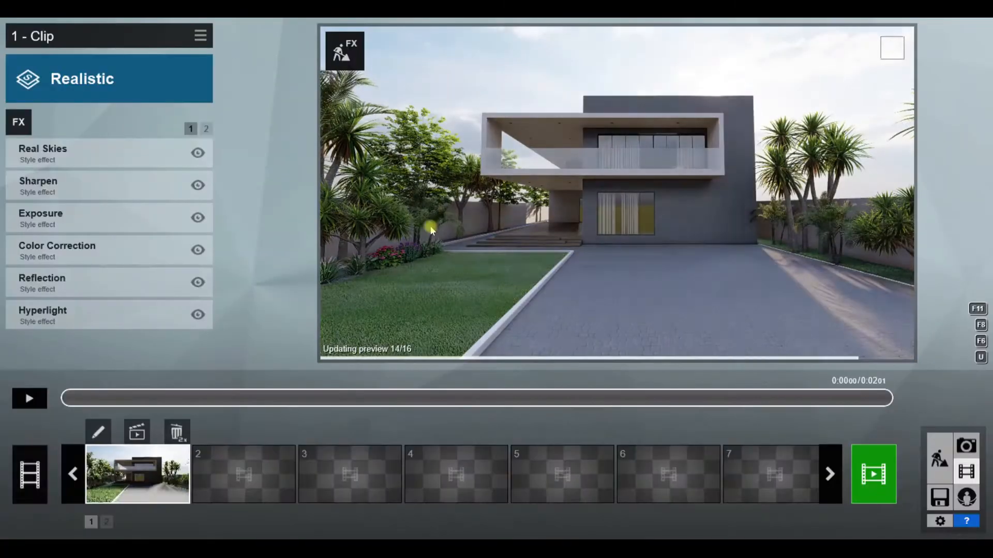
- Lower the heading of the clip's Real Skies effect to turn the sky and sunlight, and update the preview
click(43, 150)
drag(103, 229, 38, 231)
click(441, 248)
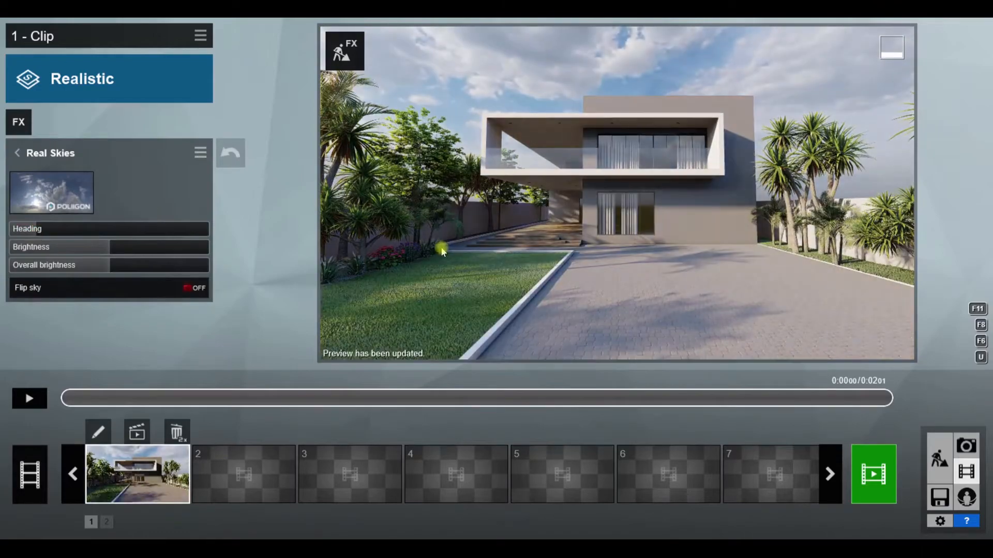
- Return to build mode and place a dark-roofed house from the outdoor library on the open grass beside the villa
click(939, 458)
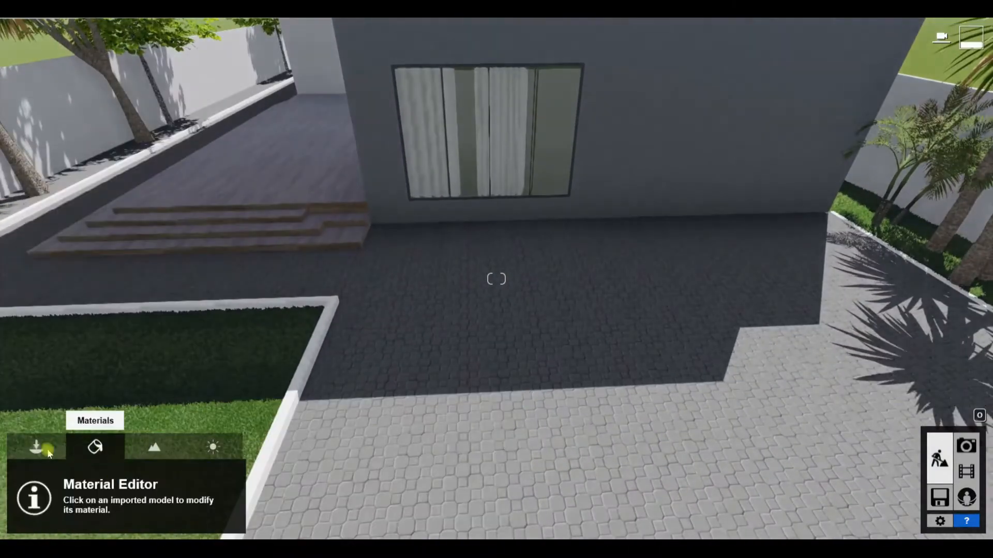
click(36, 447)
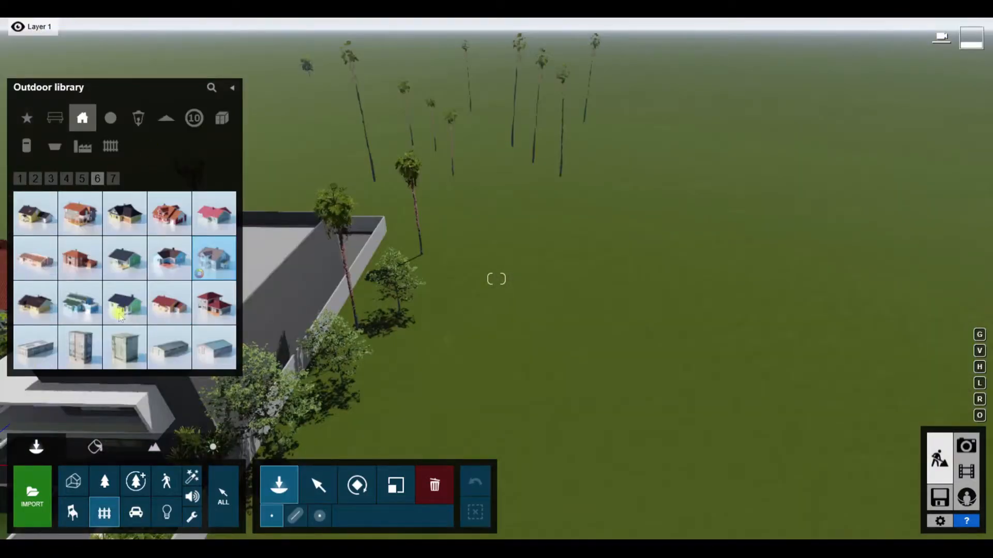
click(43, 308)
click(458, 282)
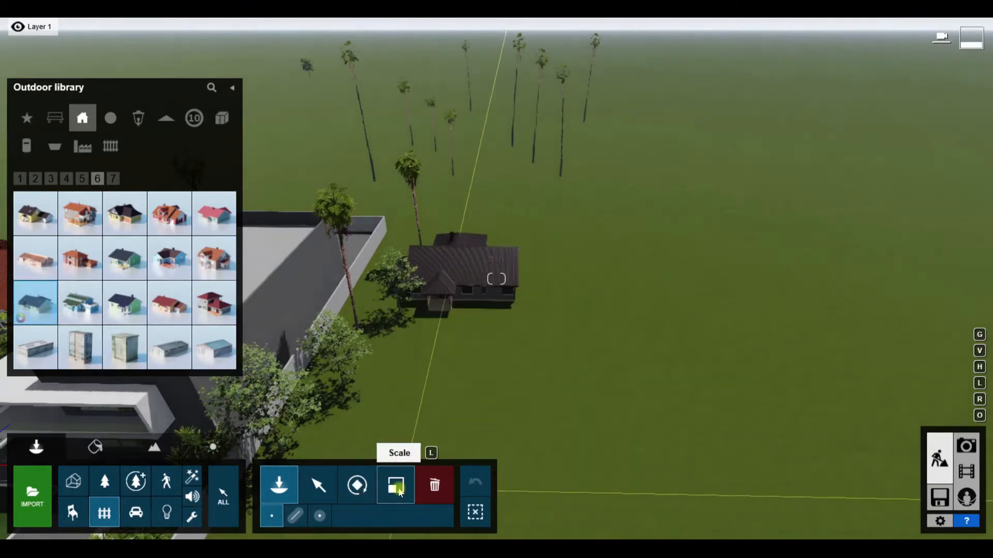
- Enlarge the dark-roofed house beside the villa and check it in the movie clip before returning to build mode
click(395, 485)
drag(459, 281, 463, 266)
click(318, 485)
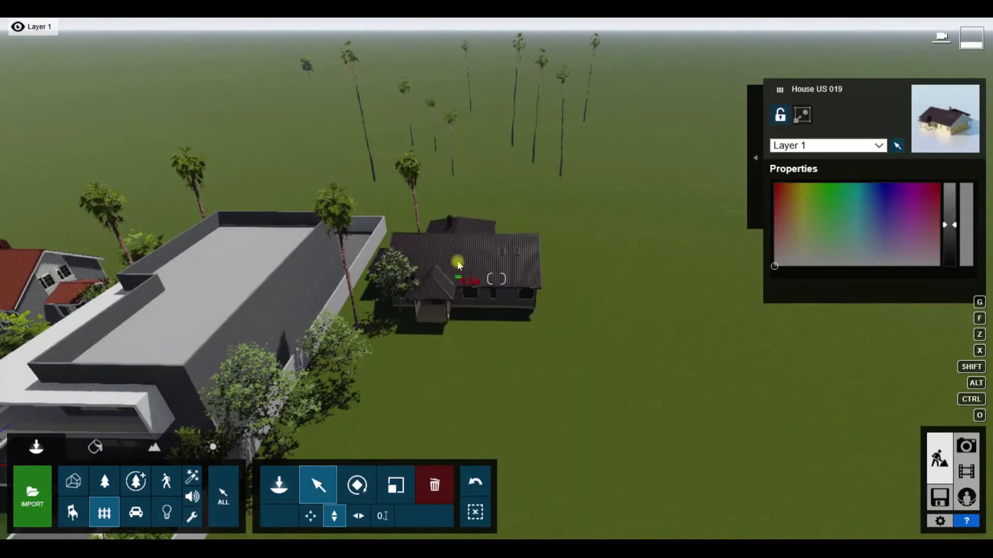
click(966, 471)
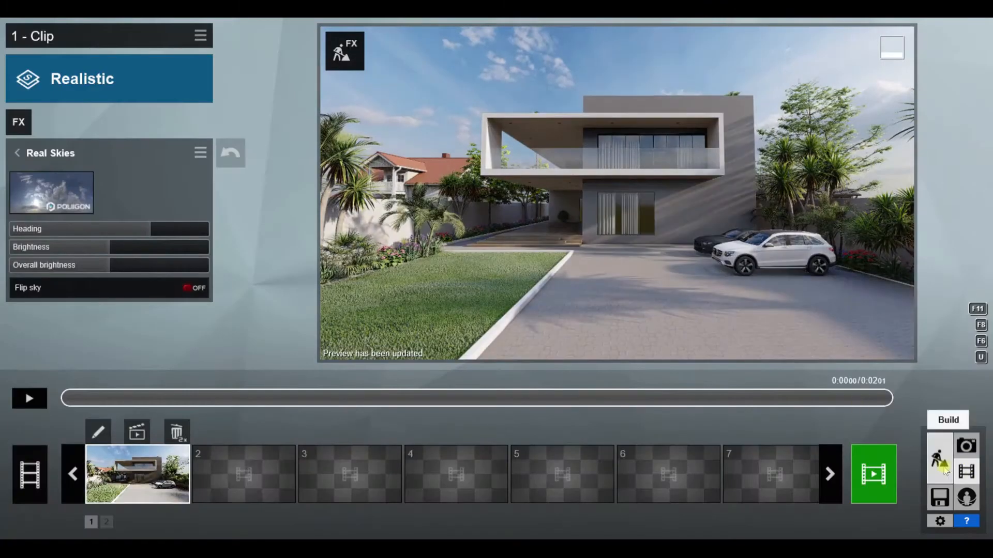
click(940, 459)
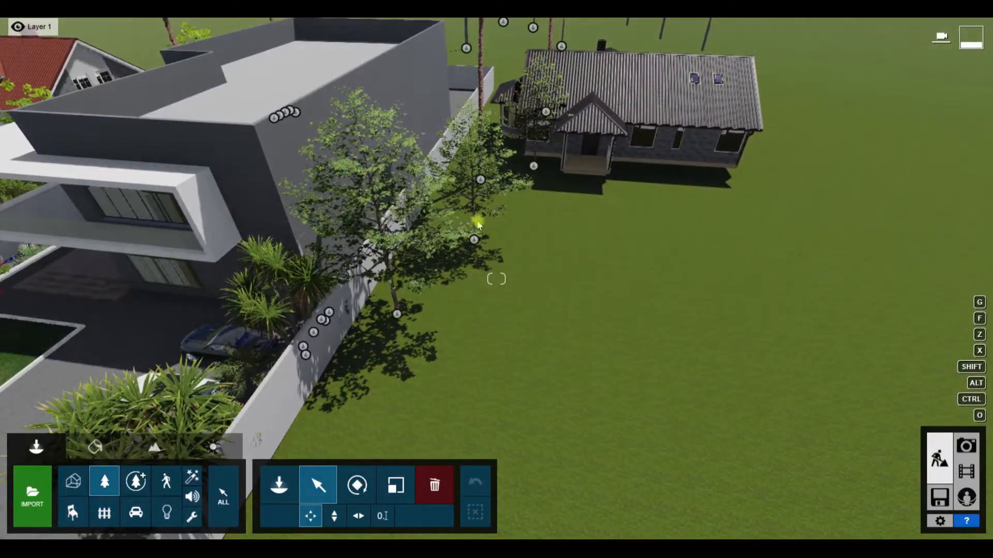
- Move one side-wall tree onto the lawn by the dark-roofed house, and rescale and shift the American sycamore
drag(474, 239, 738, 267)
key(l)
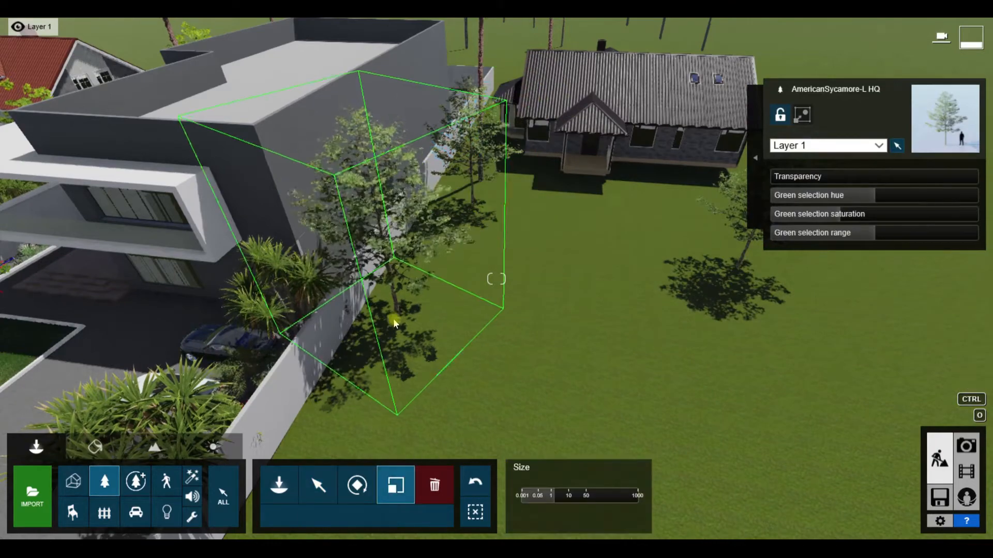
click(319, 488)
drag(397, 314, 401, 397)
- Plant American beech trees along the outside of the side wall and check them in the movie clip
click(104, 481)
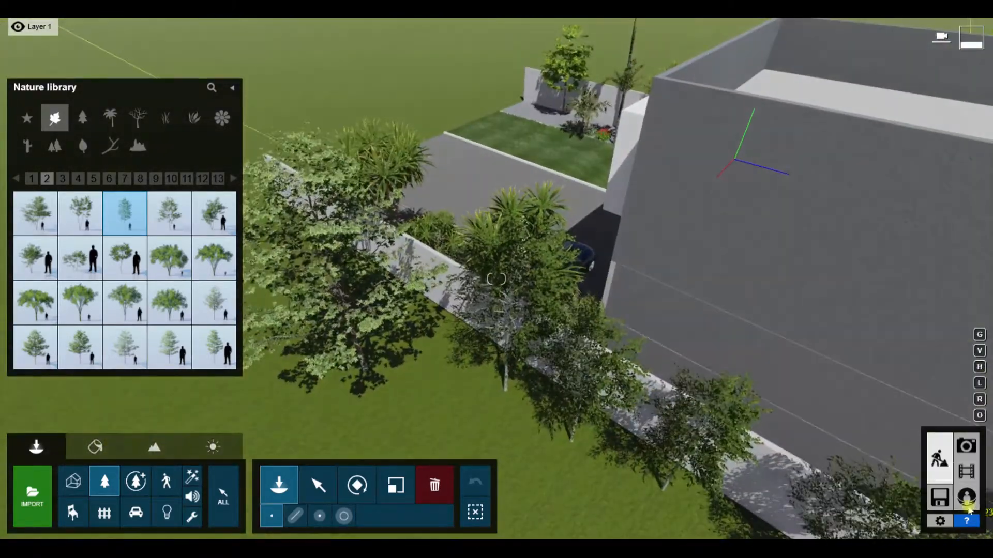
click(966, 470)
click(940, 458)
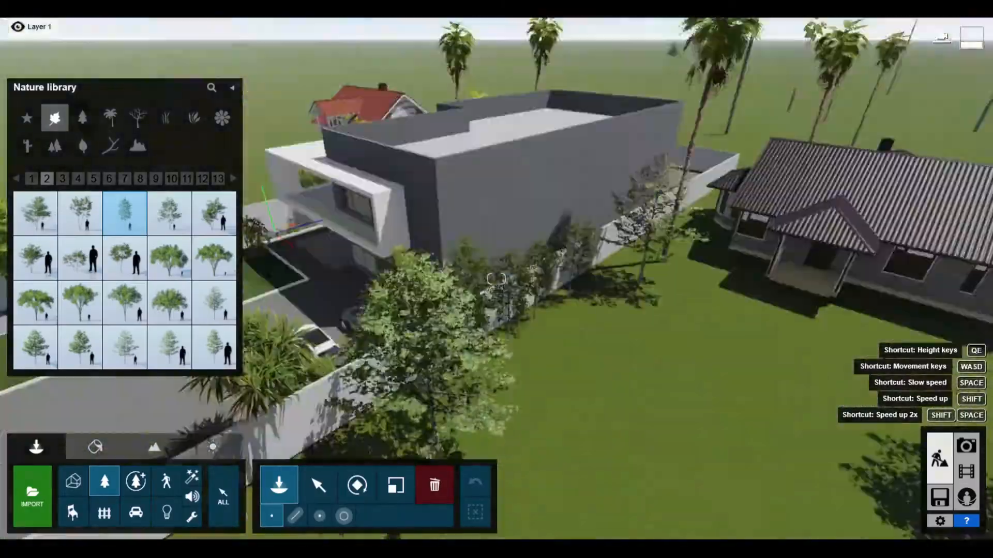
- Move three American beech trees about 9.7 m along the side wall toward the sycamore and check the movie clip
right_drag(496, 279, 460, 352)
click(314, 487)
ctrl+click(599, 254)
ctrl+click(540, 244)
ctrl+click(487, 225)
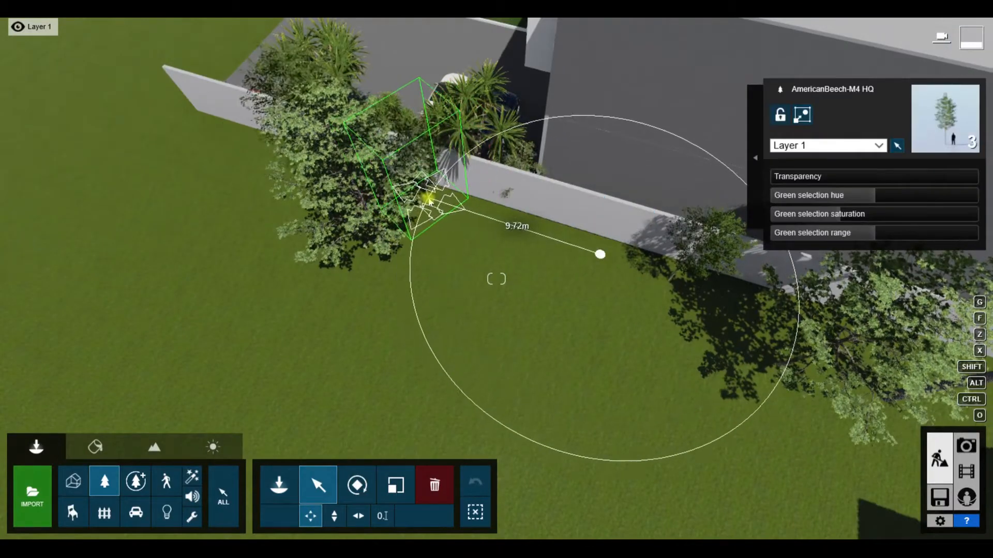
click(966, 470)
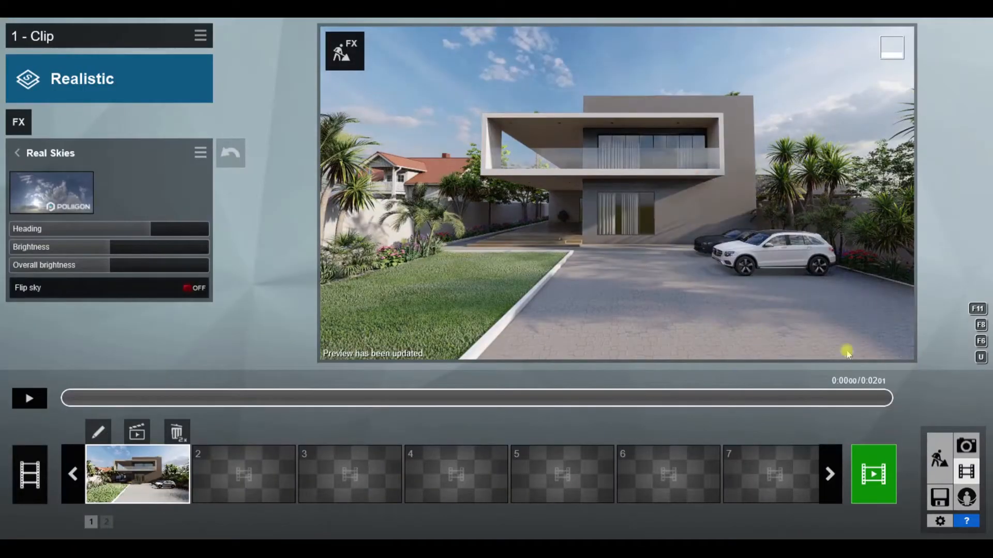
click(939, 457)
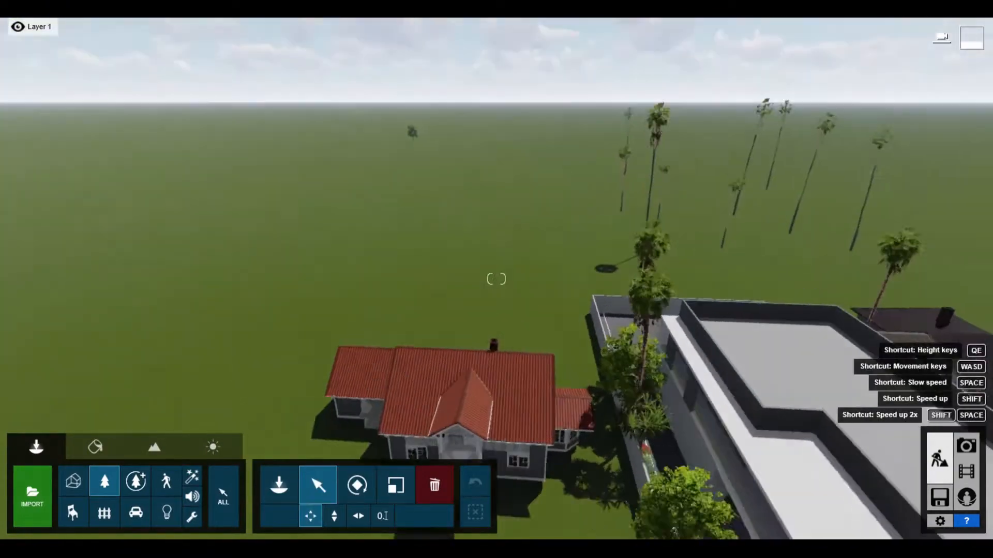
- Scale down the tall Mexican fan palm beside the red-roofed house and place copies of it around the house
key(s)
right_drag(497, 222, 528, 239)
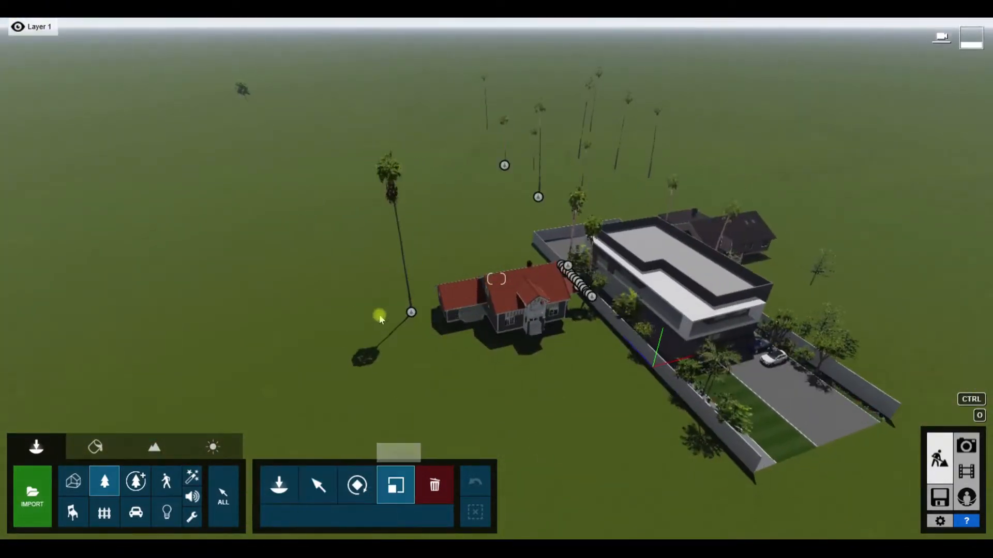
click(408, 329)
click(301, 484)
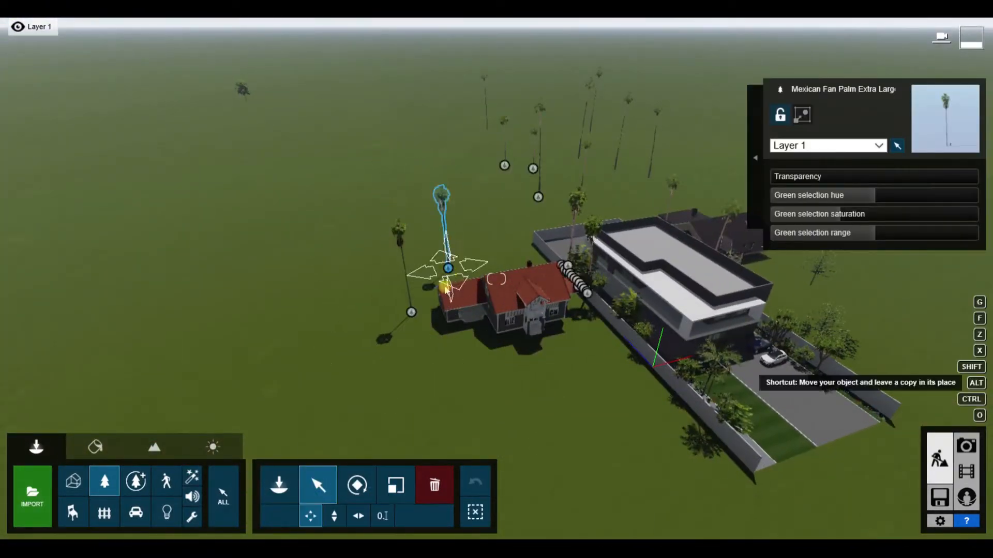
drag(467, 343, 464, 336)
click(396, 485)
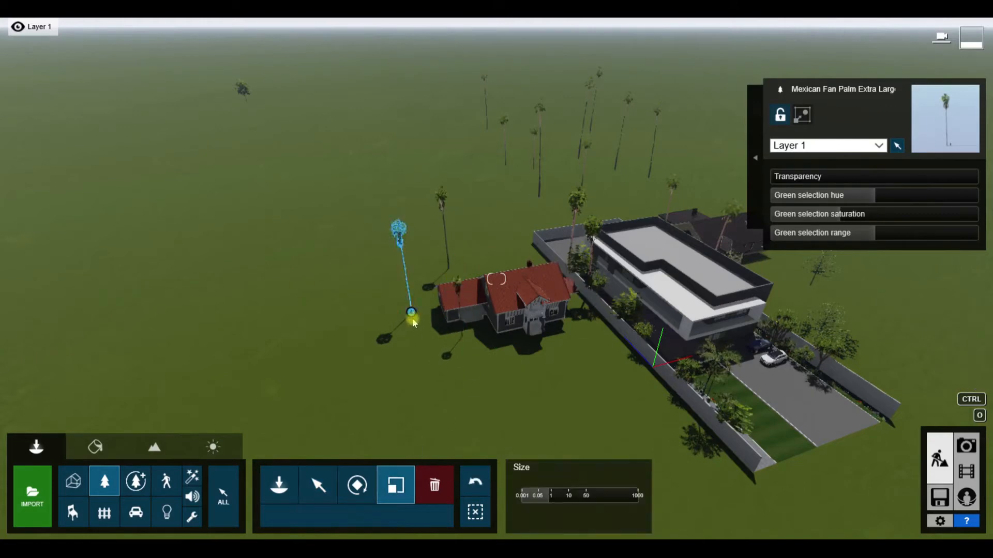
click(322, 485)
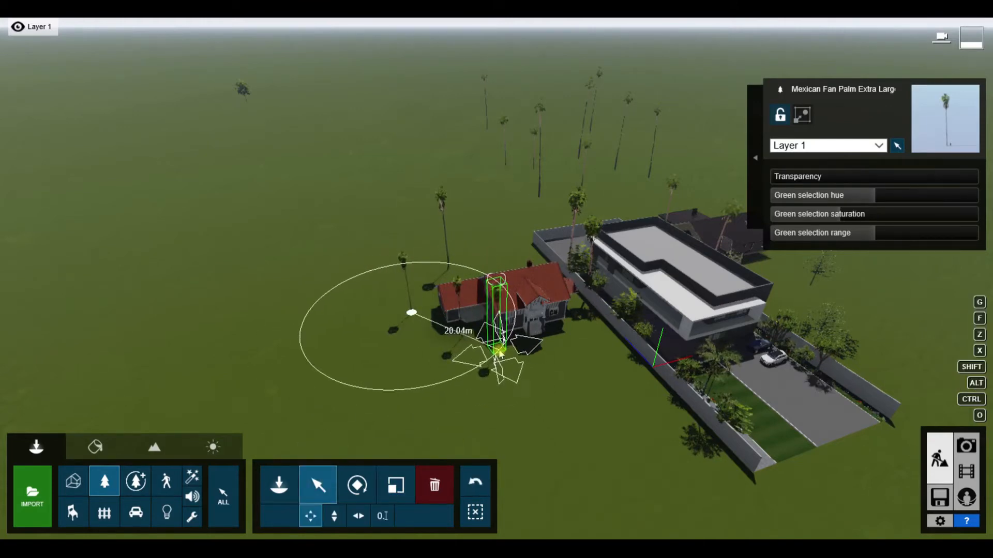
click(398, 484)
- Choose a different, feathery palm from the nature library and plant it by the red-roofed house
click(110, 118)
click(51, 178)
mouse_move(126, 309)
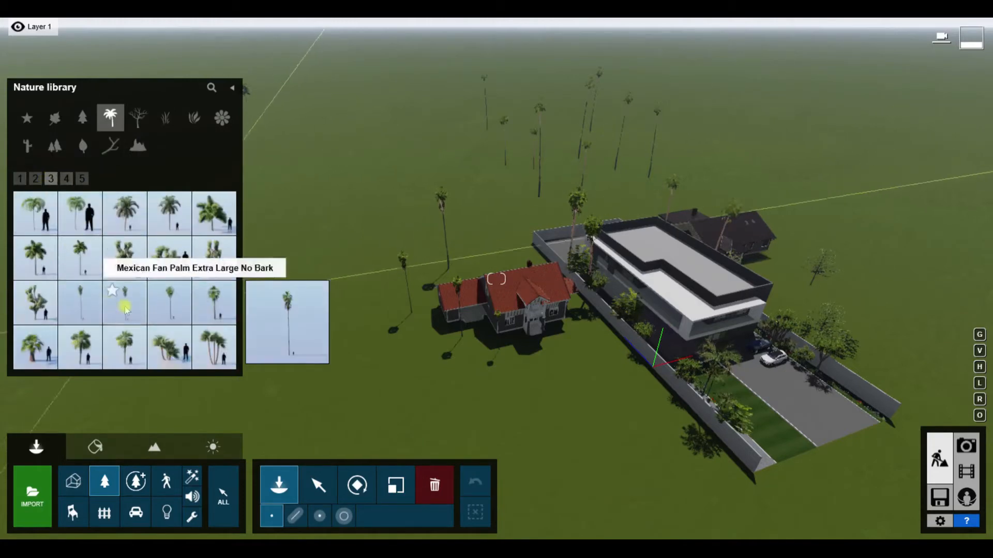
click(66, 179)
mouse_move(94, 249)
click(23, 178)
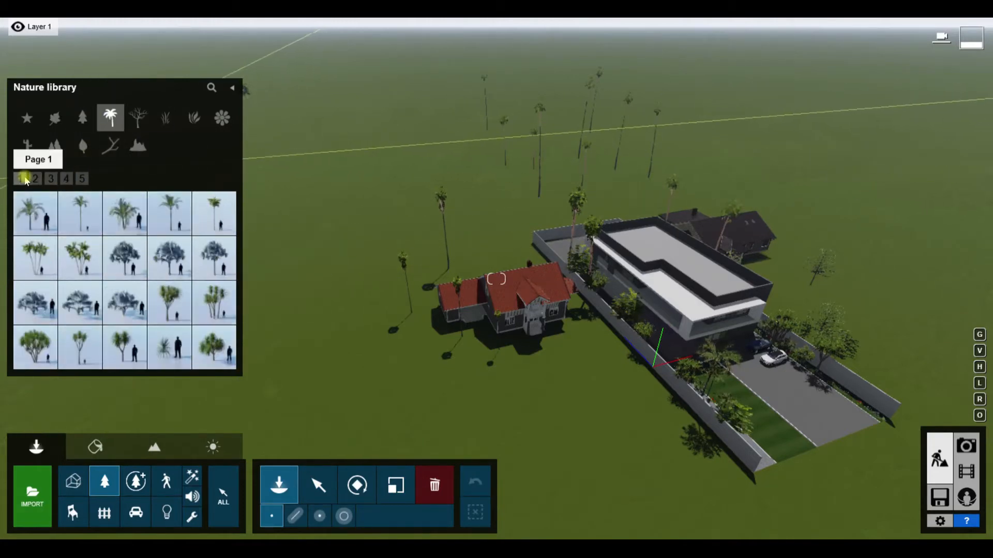
click(36, 179)
click(173, 212)
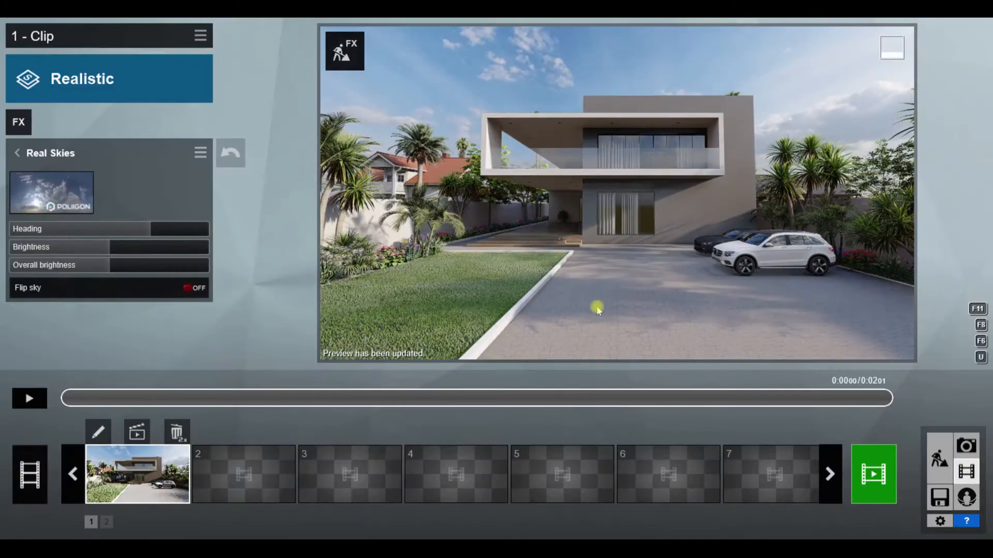
- Replace the clip's Real Skies sky with another one, lower its heading, and update the preview
click(52, 193)
click(290, 181)
click(610, 262)
drag(149, 229, 37, 231)
click(542, 261)
click(519, 285)
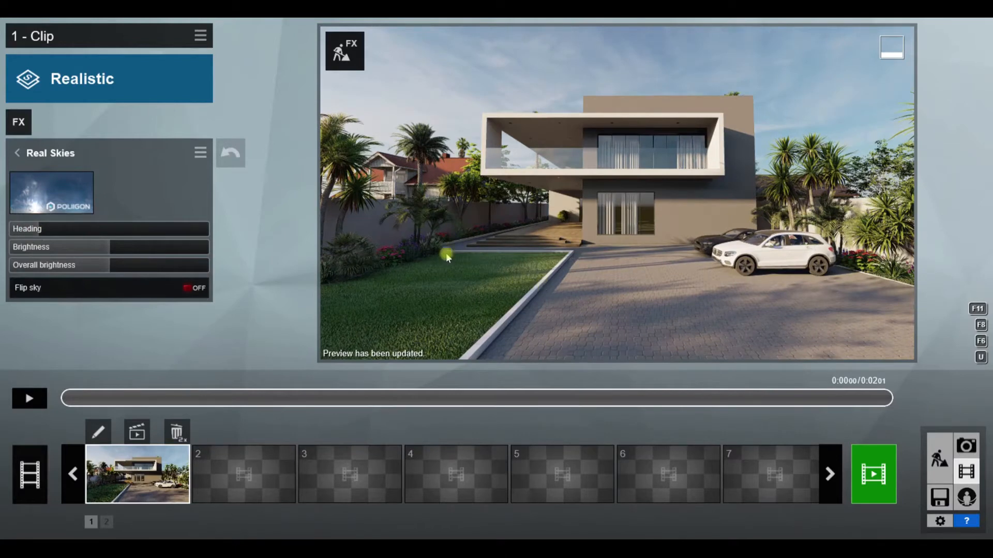
- Set the clip's Exposure effect to 0.5
click(14, 155)
click(31, 212)
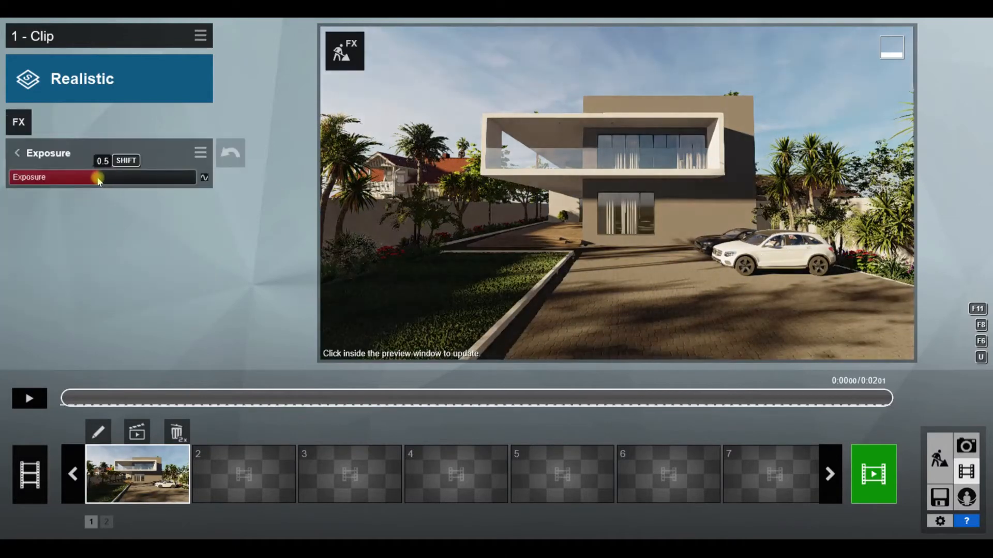
click(17, 153)
- Adjust the temperature, tint, contrast and brightness of the Color Correction effect and update the preview
click(83, 247)
drag(123, 178, 120, 196)
click(422, 265)
click(414, 258)
drag(109, 250, 152, 232)
click(554, 290)
click(444, 259)
- Raise the Color Correction temperature slightly, lower its high limit, and update the preview
mouse_move(128, 178)
mouse_down()
mouse_move(119, 178)
mouse_move(131, 178)
mouse_up()
click(445, 258)
drag(192, 324, 179, 324)
click(444, 269)
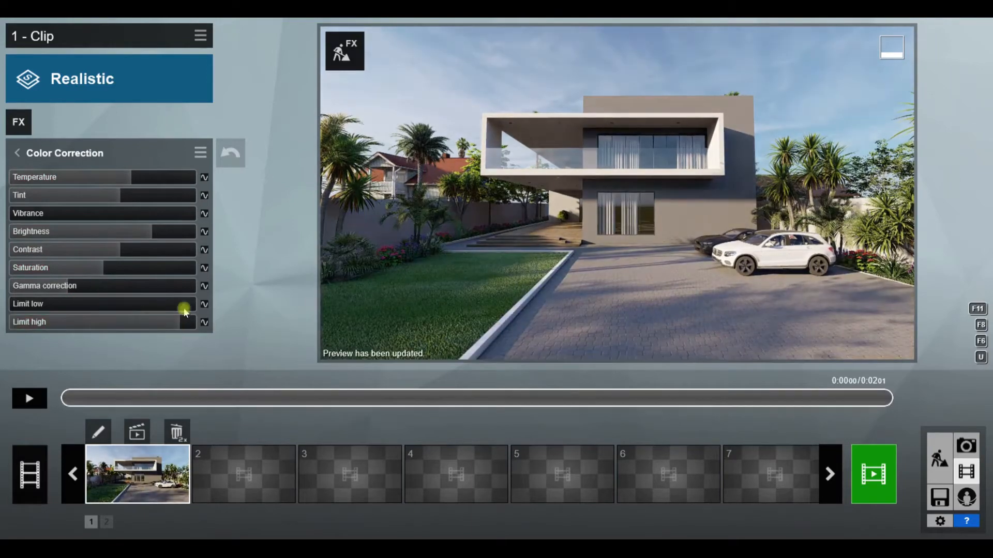
click(17, 153)
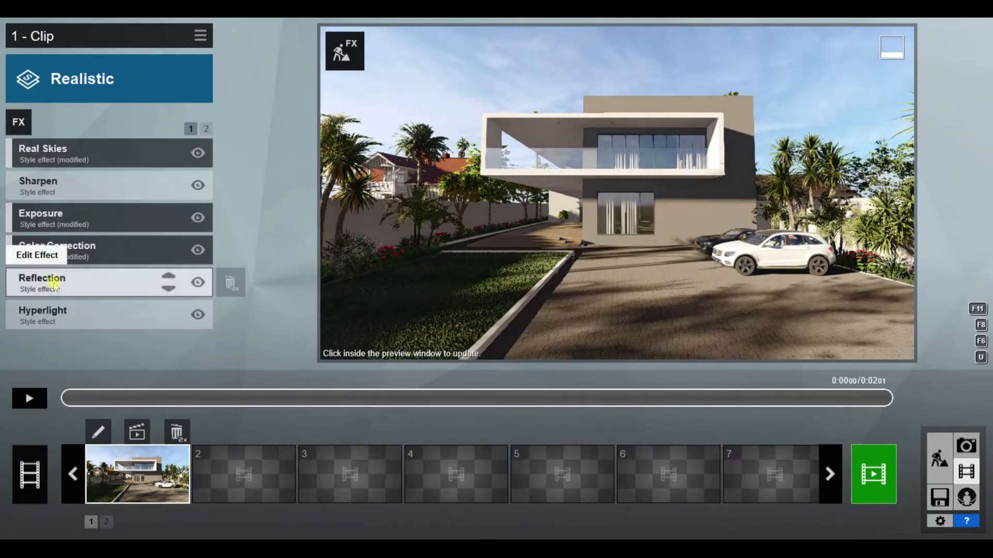
- Add planes of the Reflection effect on the lower window, the balcony glass and the upper window
click(80, 290)
click(36, 193)
click(22, 514)
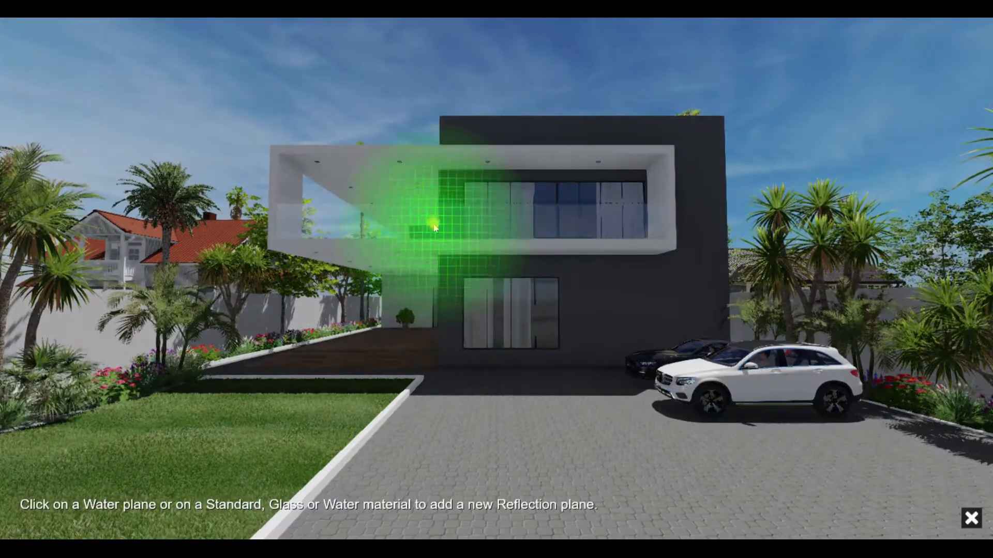
click(476, 314)
click(93, 512)
click(514, 195)
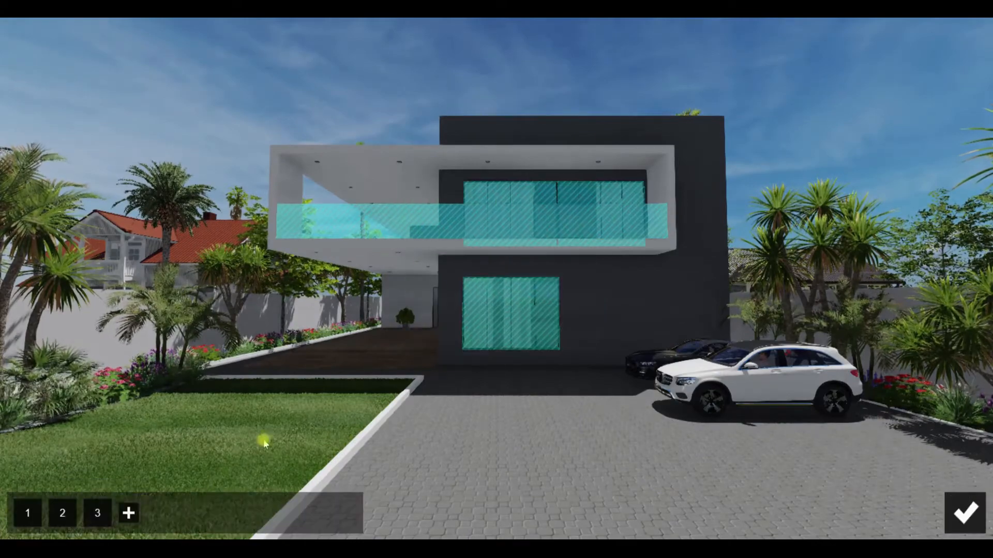
- Add reflection planes to the wooden terrace floor, its steps and the white edging around the lawn
click(129, 512)
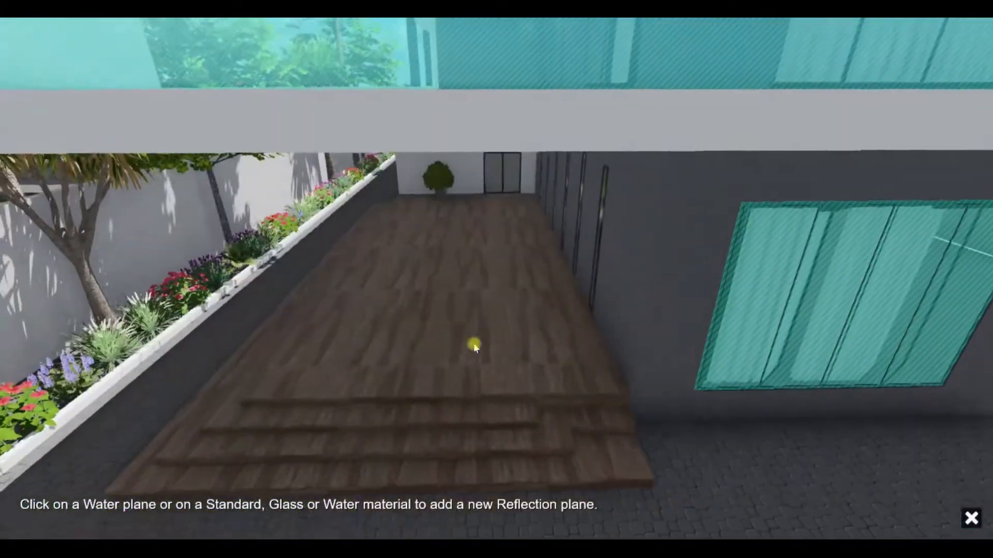
click(470, 343)
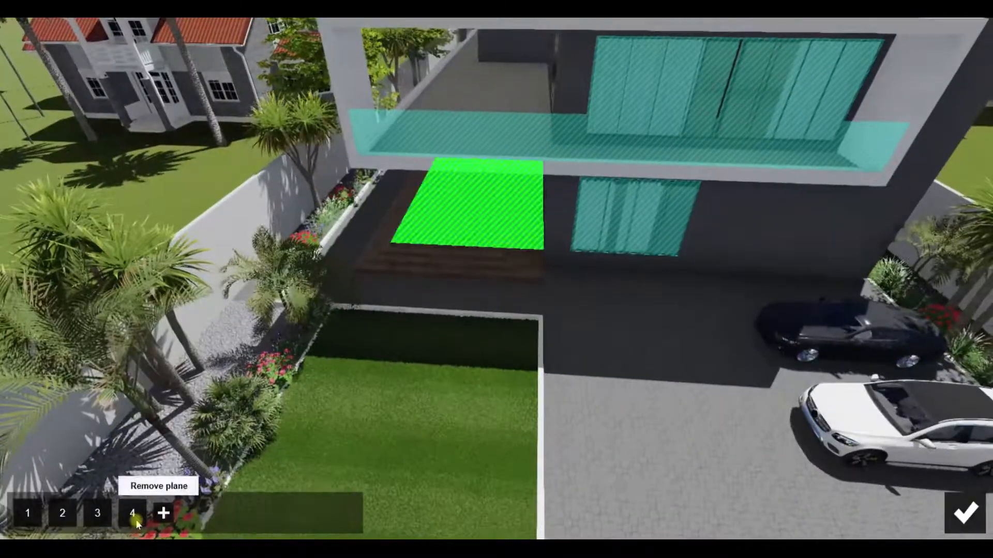
click(162, 512)
click(418, 254)
click(199, 512)
click(459, 312)
click(236, 512)
click(420, 268)
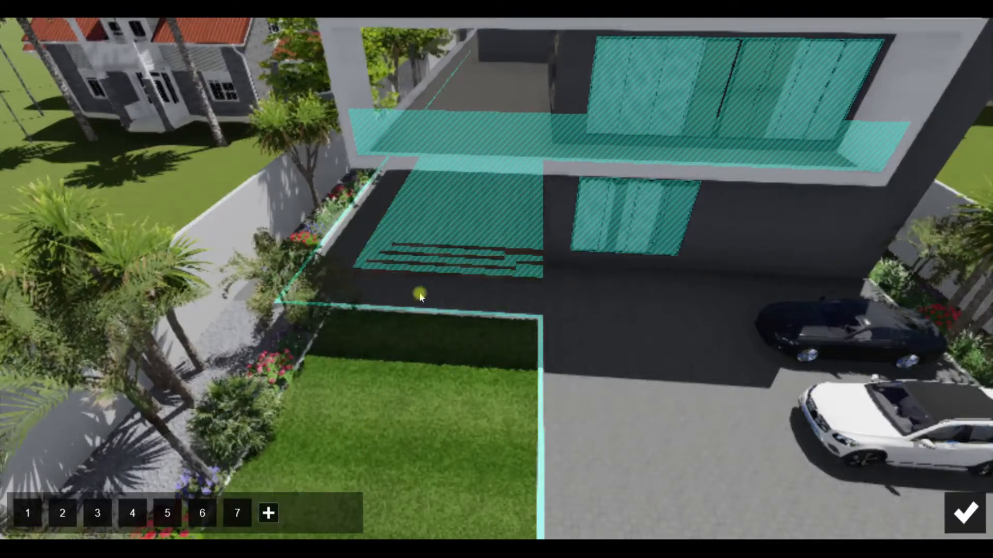
- Add two more reflection planes on the villa's exterior surfaces, accept the planes, and update the preview
click(267, 512)
right_drag(279, 466, 279, 383)
click(631, 455)
click(305, 517)
click(473, 207)
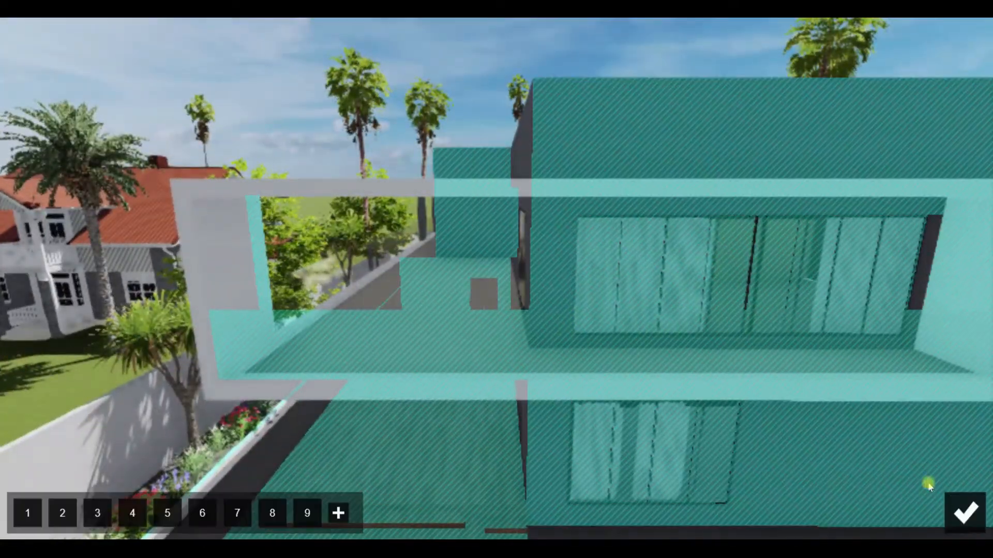
click(965, 513)
click(615, 248)
click(18, 154)
- Set the Hyperlight amount to 25%, lower the Sky Light brightness to 0.8, and update the preview
click(102, 313)
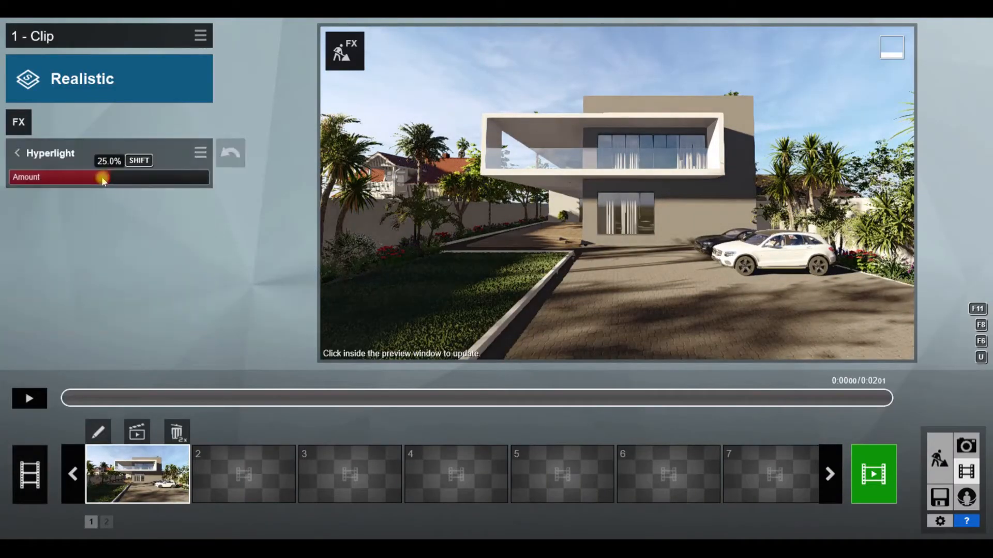
click(18, 153)
click(205, 129)
click(81, 153)
drag(103, 177, 91, 177)
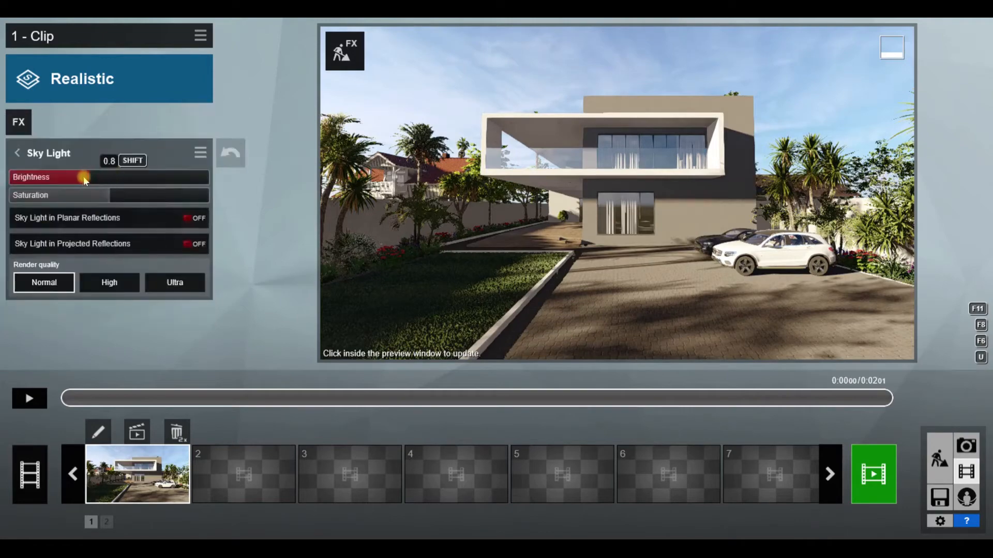
click(18, 153)
click(585, 326)
- Add the Analog Color Lab effect to the clip, adjust its style, and lower its amount to 0.2
click(18, 122)
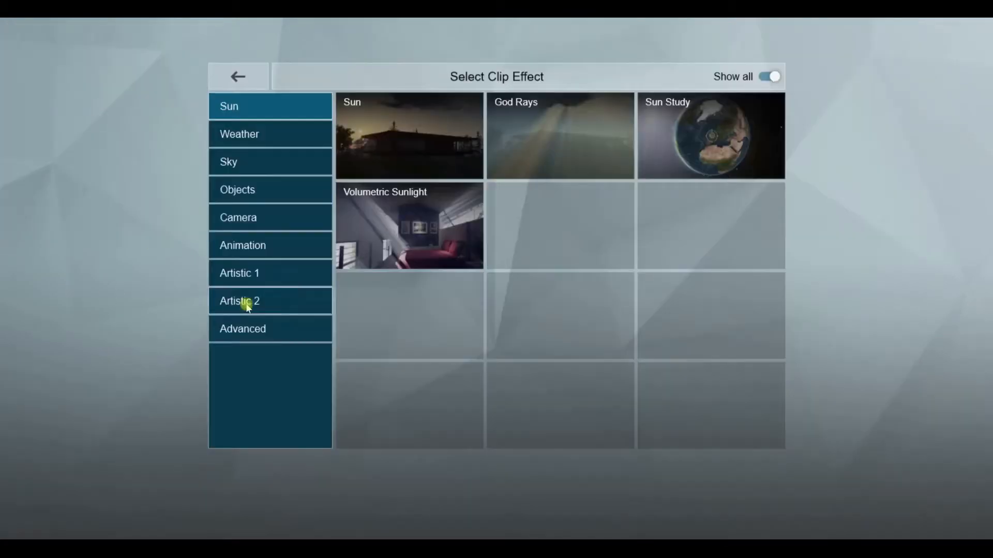
click(230, 301)
click(399, 396)
click(517, 290)
drag(97, 196, 113, 180)
drag(59, 197, 29, 198)
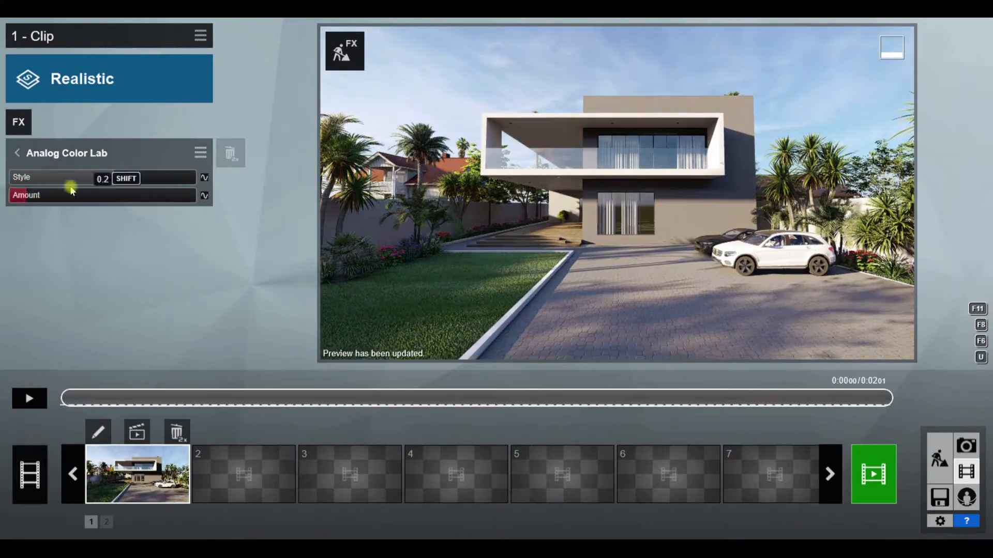
- Try other Analog Color Lab styles and amounts, settle on a mid-range style with a low amount, and update the preview
drag(99, 182, 175, 184)
click(61, 196)
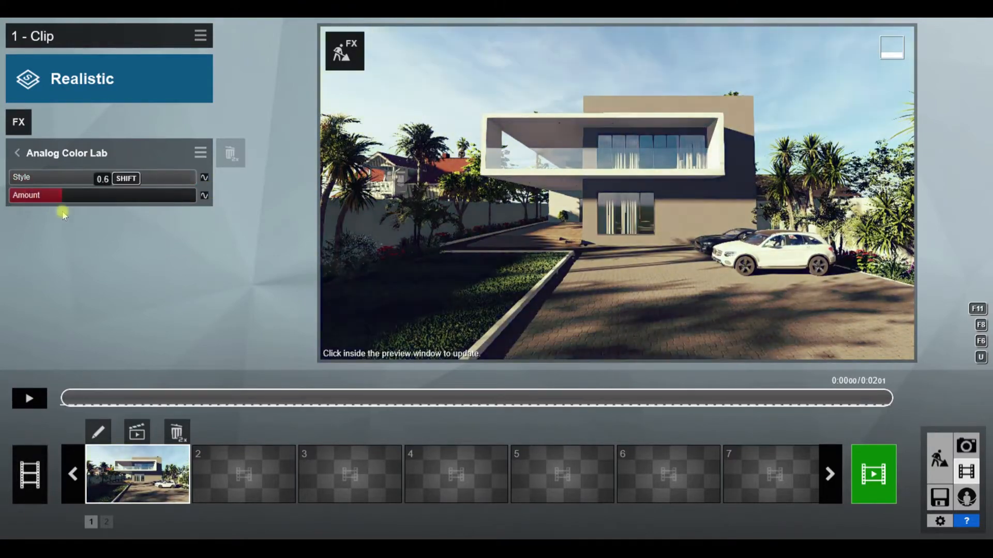
drag(60, 198, 29, 197)
click(110, 181)
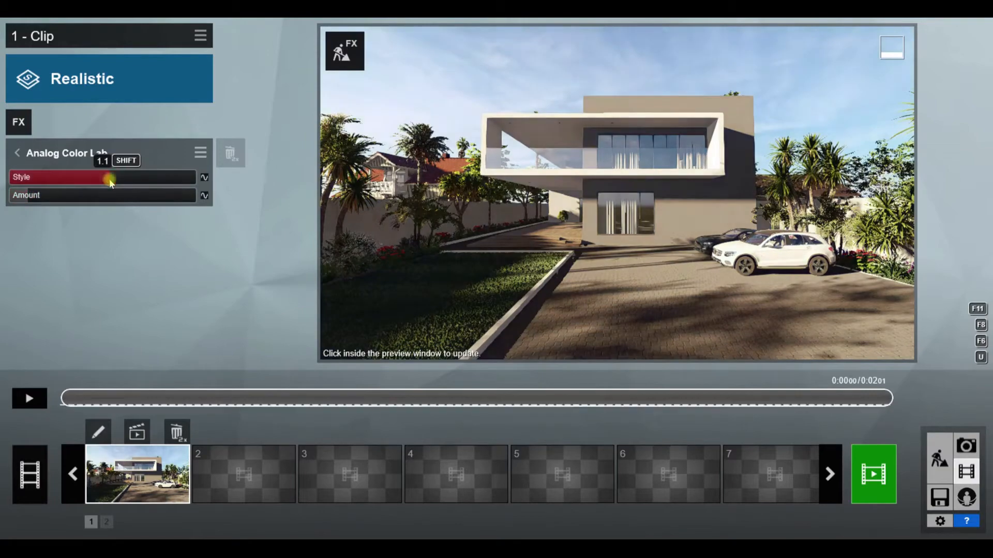
drag(105, 184, 40, 197)
click(428, 283)
click(18, 153)
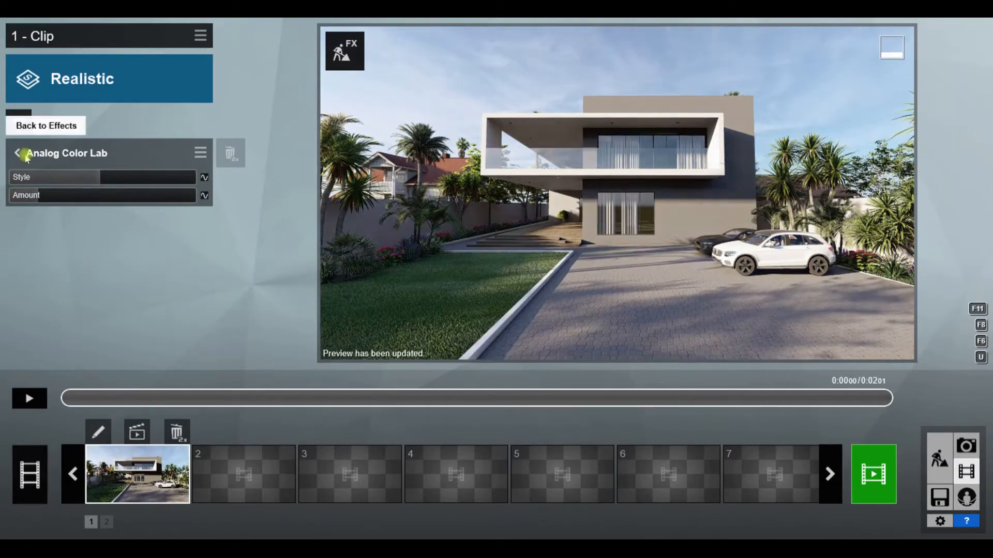
- Add the Bloom effect to the clip and reduce its amount to 0.0
click(202, 141)
click(409, 135)
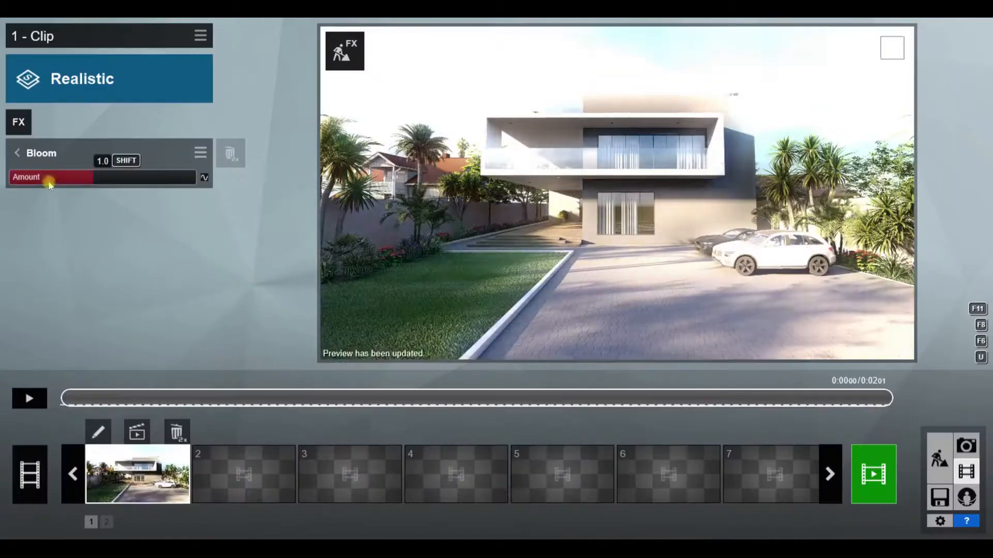
click(22, 178)
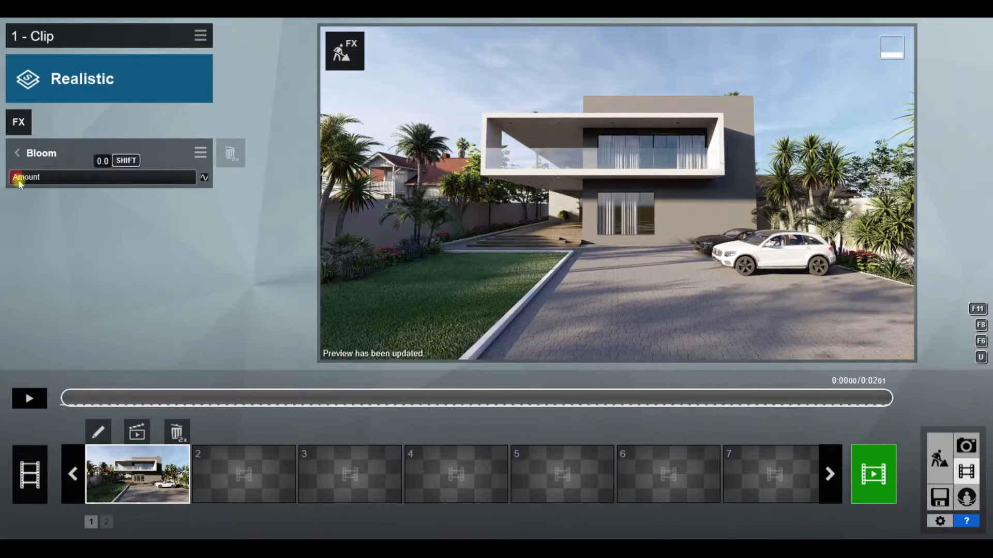
- Add the Global Illumination effect to the clip and set its sun amount to about 1.7
click(17, 153)
click(28, 132)
click(244, 246)
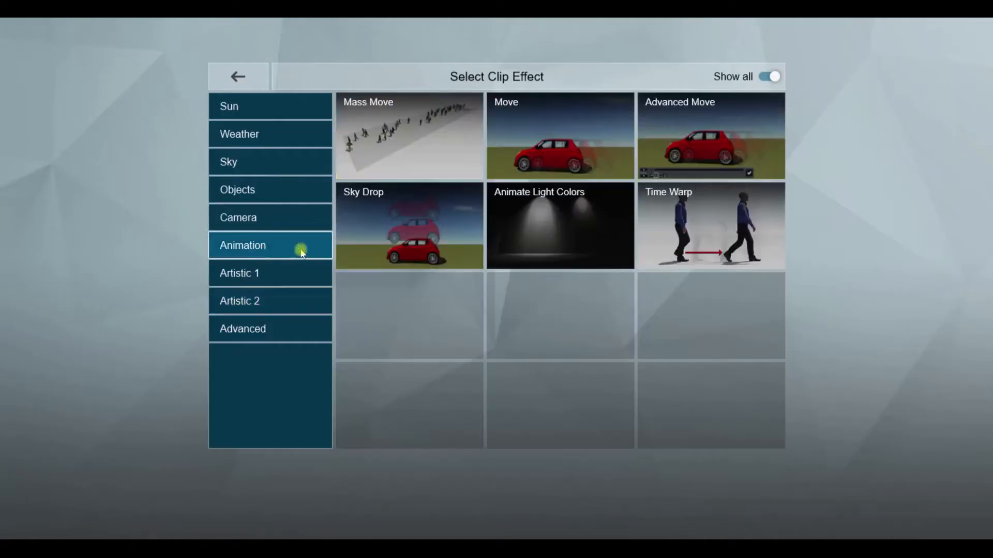
click(253, 220)
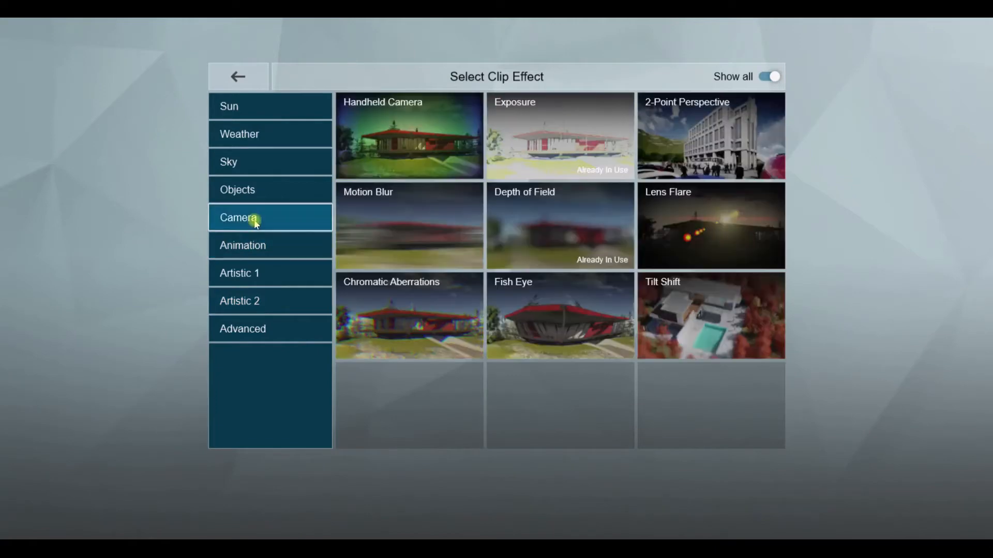
click(269, 195)
click(257, 327)
click(556, 320)
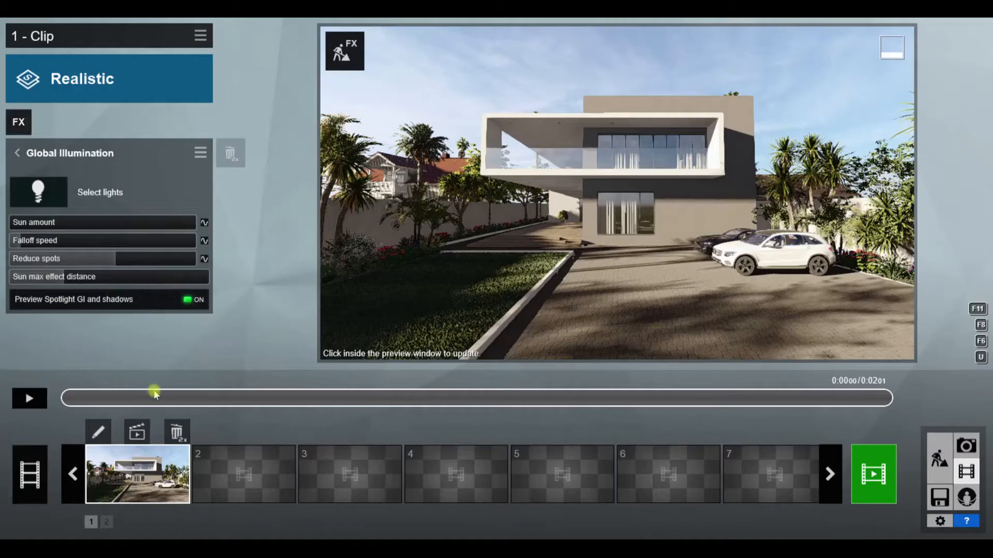
drag(35, 226, 23, 232)
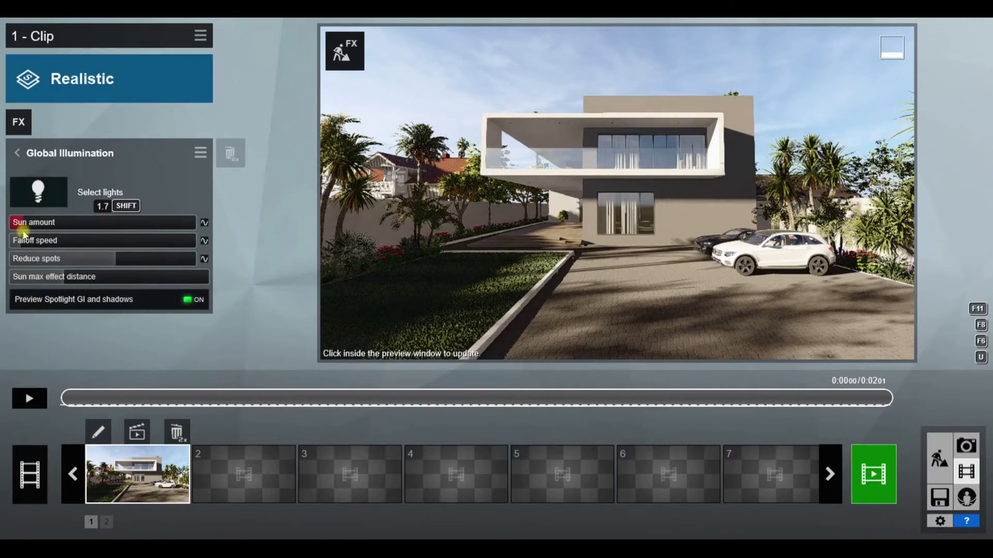
- Place a reflection control sphere on the driveway in front of the villa, and readjust the Global Illumination sun amount
click(940, 457)
click(192, 517)
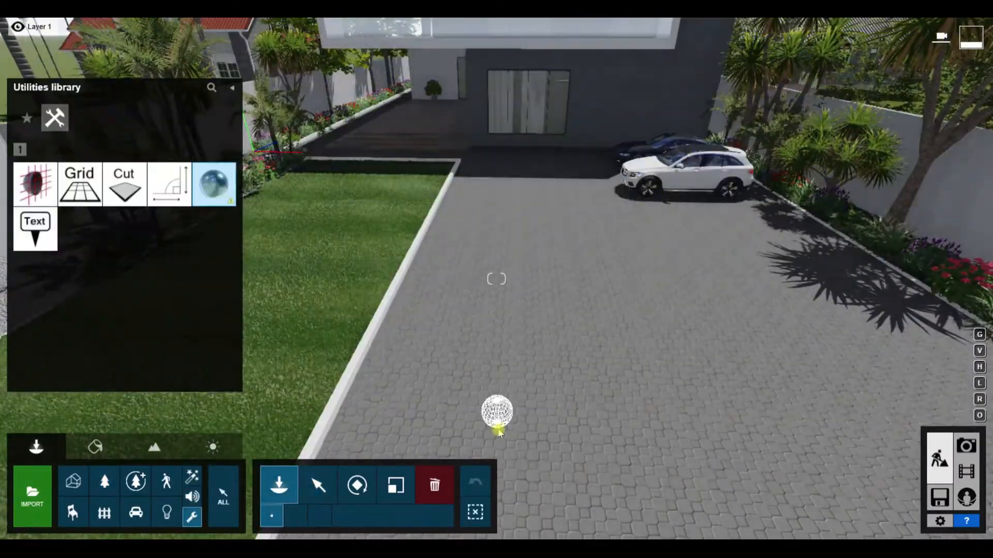
click(496, 428)
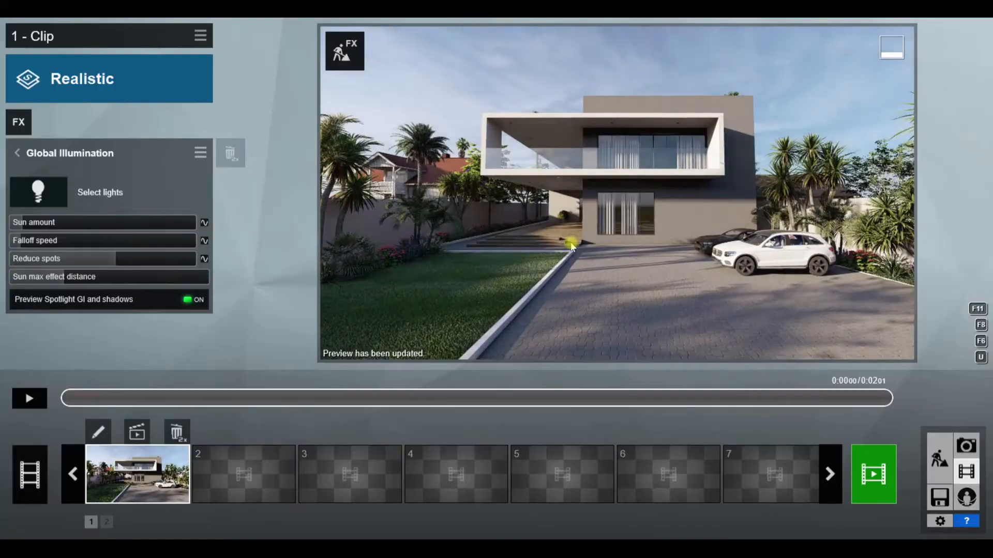
drag(24, 224, 25, 226)
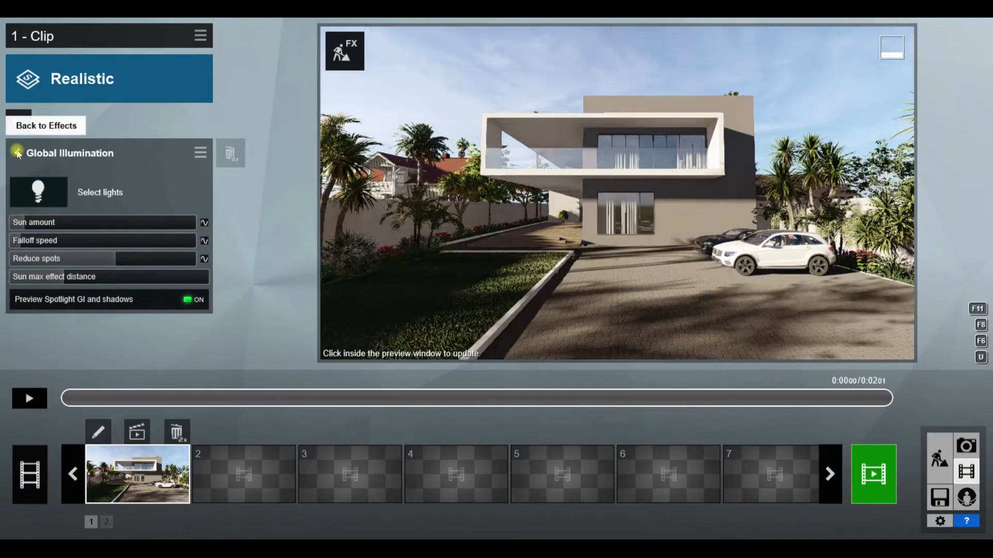
- Raise the brightness and contrast in the clip's Color Correction effect and update the preview
click(18, 153)
click(206, 129)
click(158, 151)
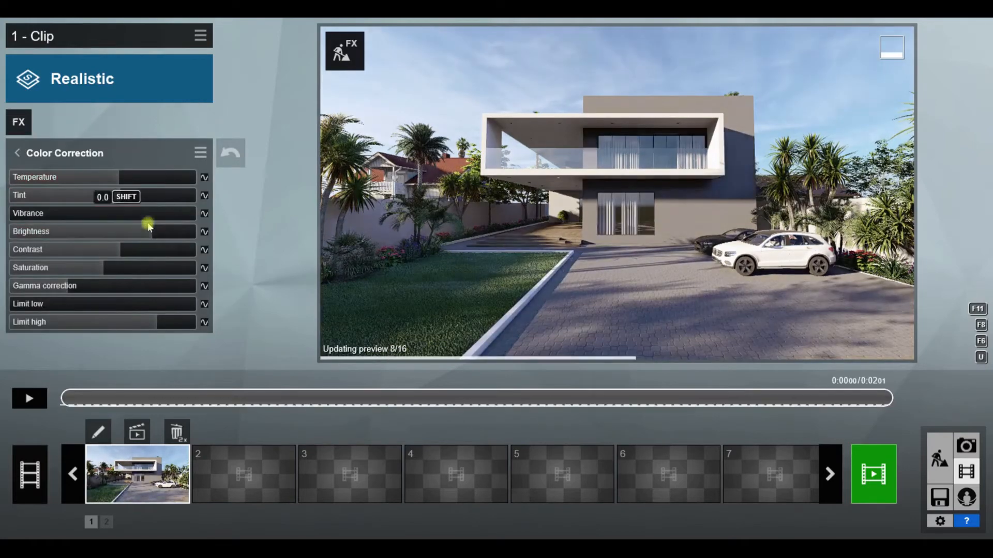
click(393, 269)
drag(121, 251, 164, 234)
click(498, 297)
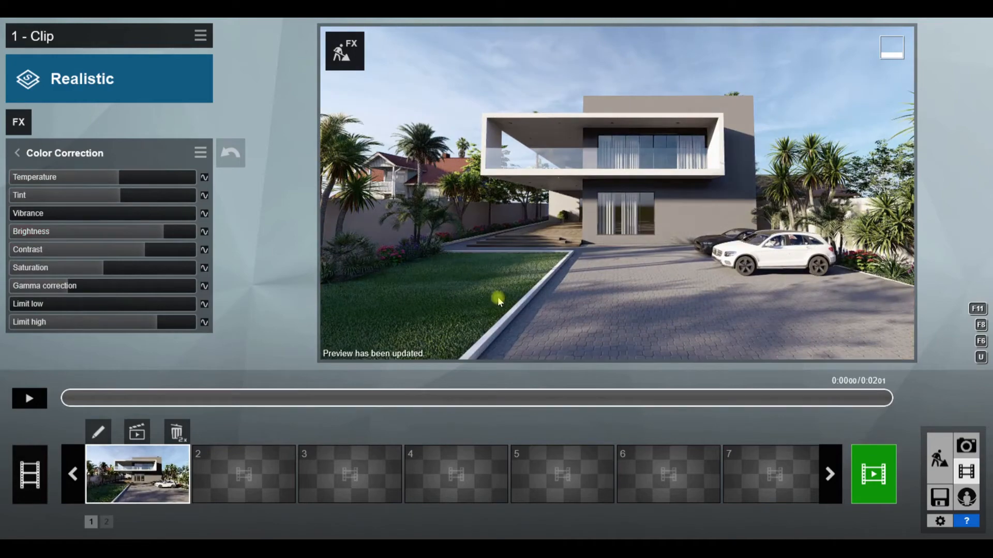
- Render the current frame at Email size 1280x720, overwriting 01.jpg in the images folder
click(874, 474)
click(269, 430)
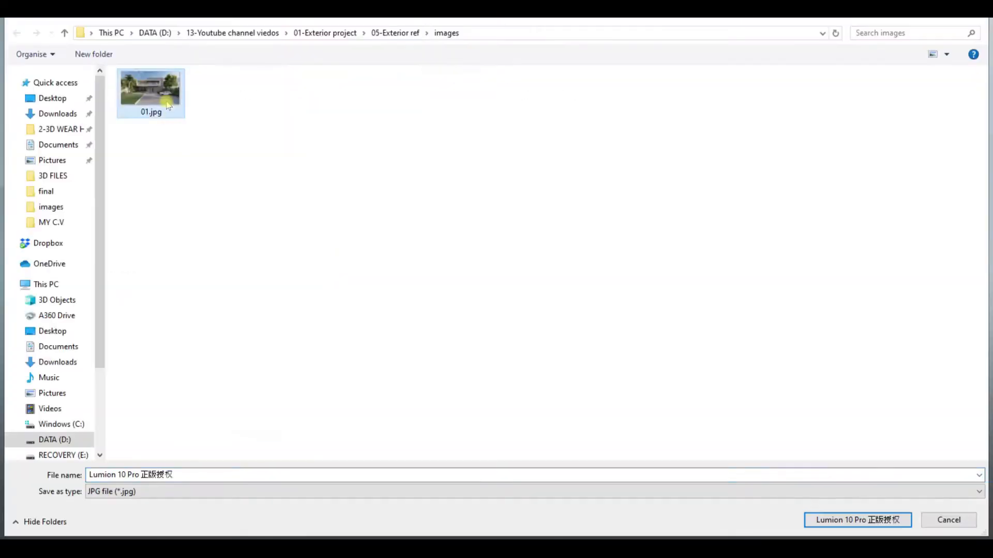
double_click(162, 106)
key(Return)
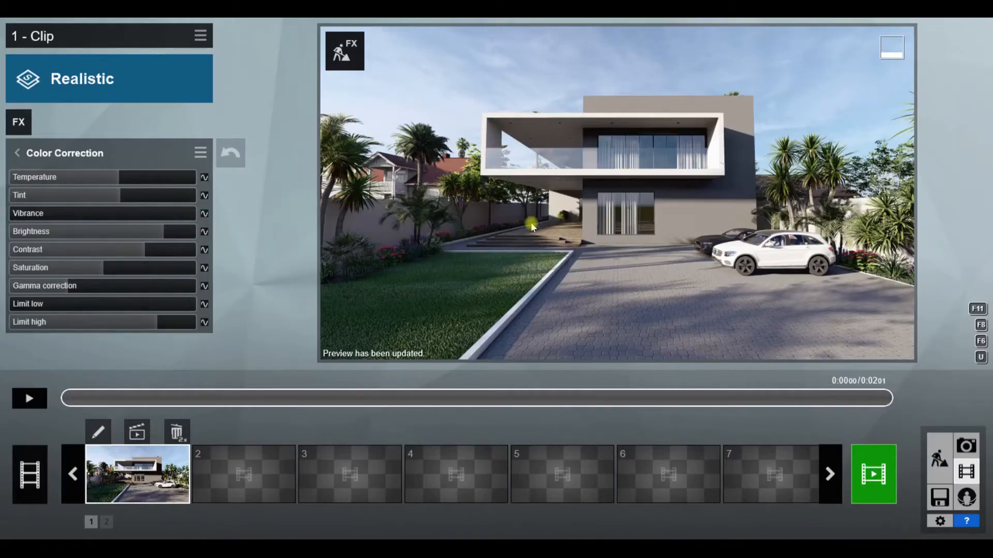
- Darken the villa wall's Concrete 016 1024 material to a warm grey-brown tint and lower its relief to about 0.6
click(940, 459)
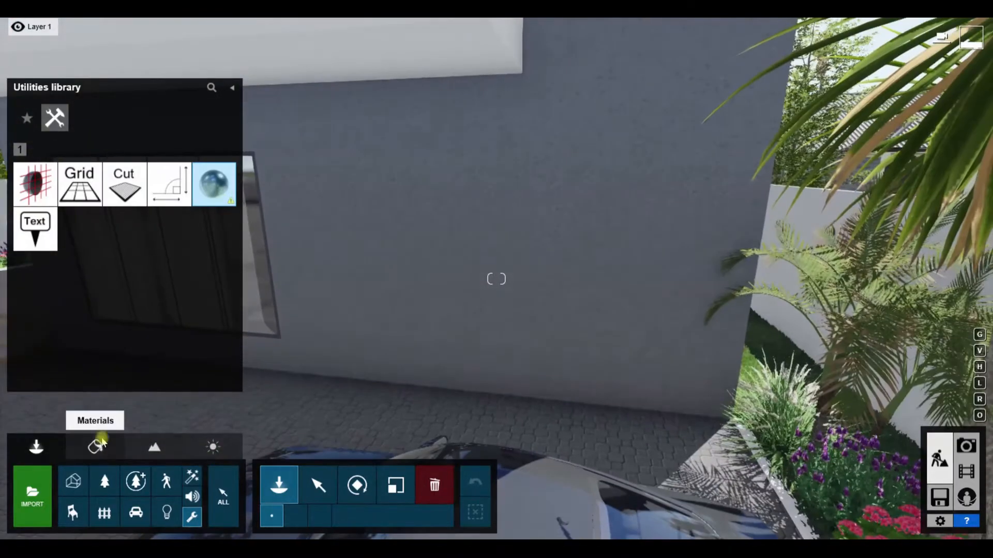
click(95, 447)
click(517, 296)
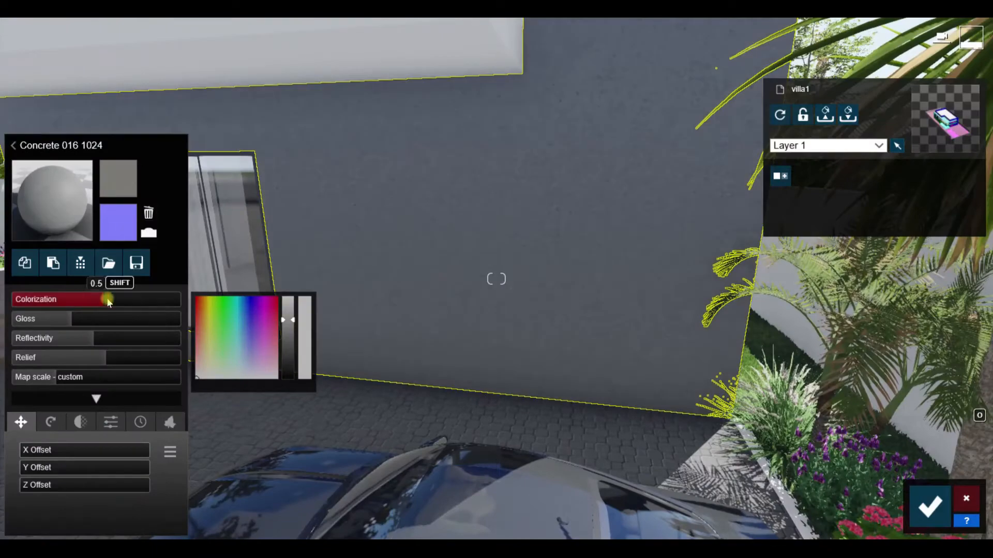
drag(288, 320, 288, 351)
drag(85, 356, 66, 362)
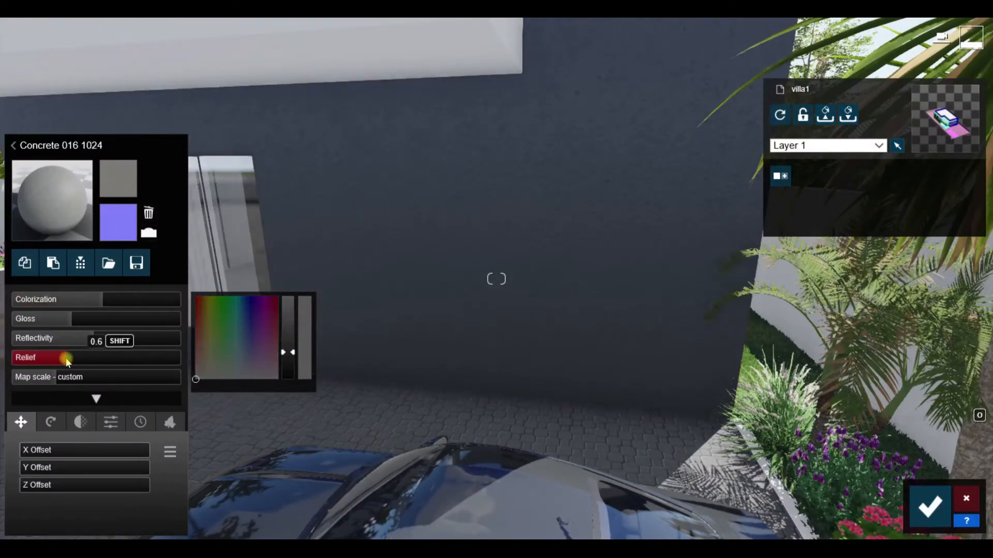
key(s)
right_drag(66, 362, 66, 331)
click(202, 362)
drag(288, 352, 288, 333)
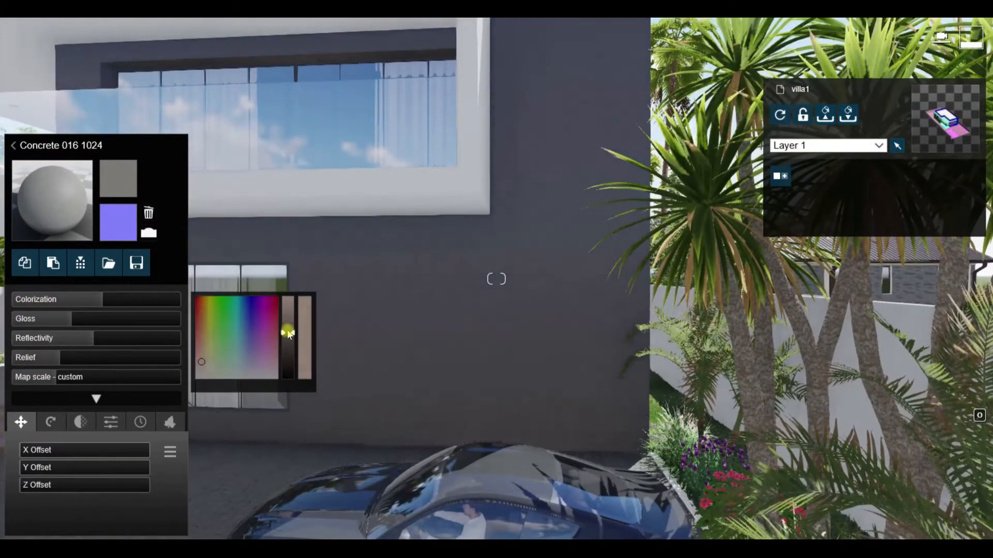
- Increase the colorization of the villa's exterior wall material, judging it from a wider view of the facade
drag(105, 299, 142, 302)
key(shift+s)
key(shift+w)
key(d)
right_drag(142, 302, 96, 307)
drag(142, 301, 157, 302)
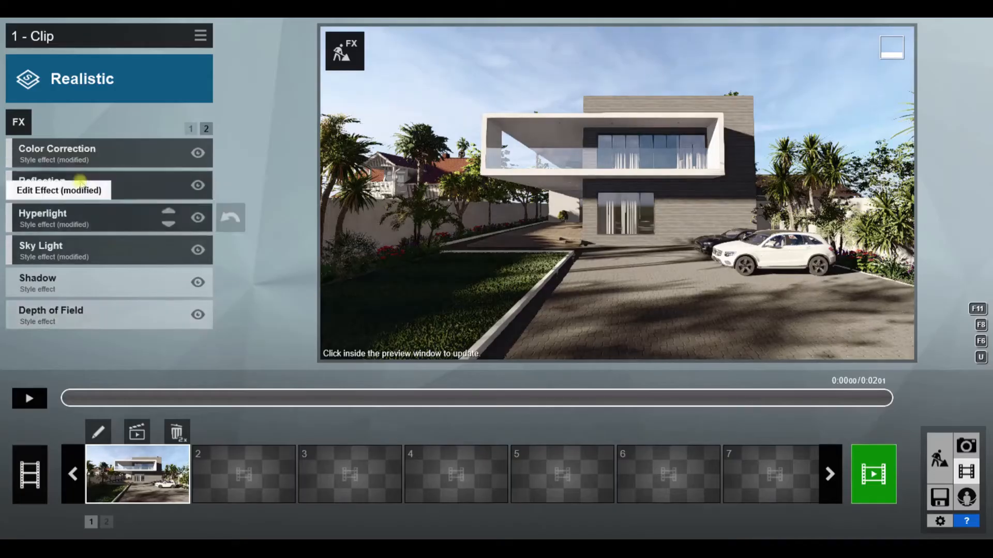
- Set the Color Correction contrast to about 0.8, lower the brightness slightly, and update the preview
click(77, 155)
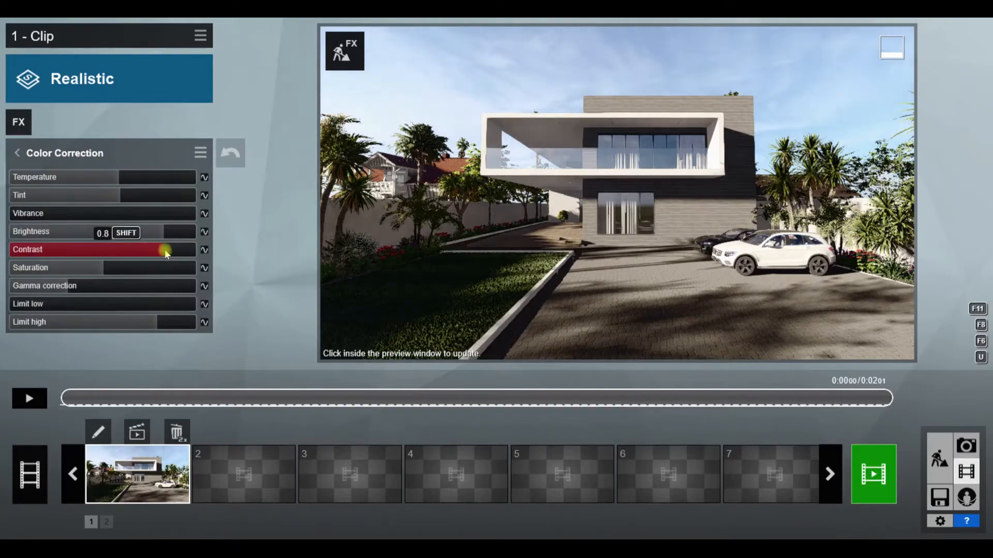
click(408, 293)
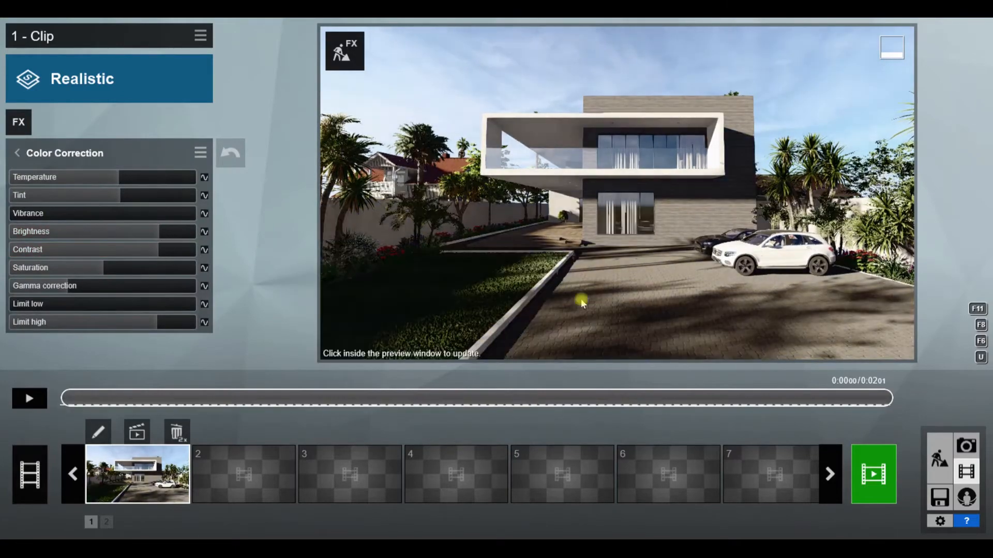
click(658, 346)
- Render the current frame again at Email size 1280x720, overwriting the existing image, and inspect the saved render
click(885, 485)
click(249, 439)
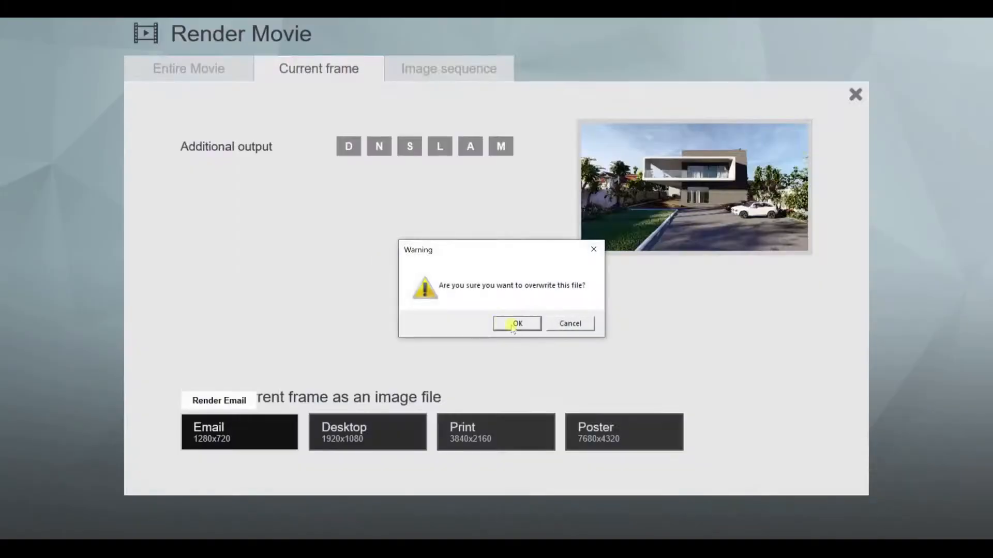
click(513, 323)
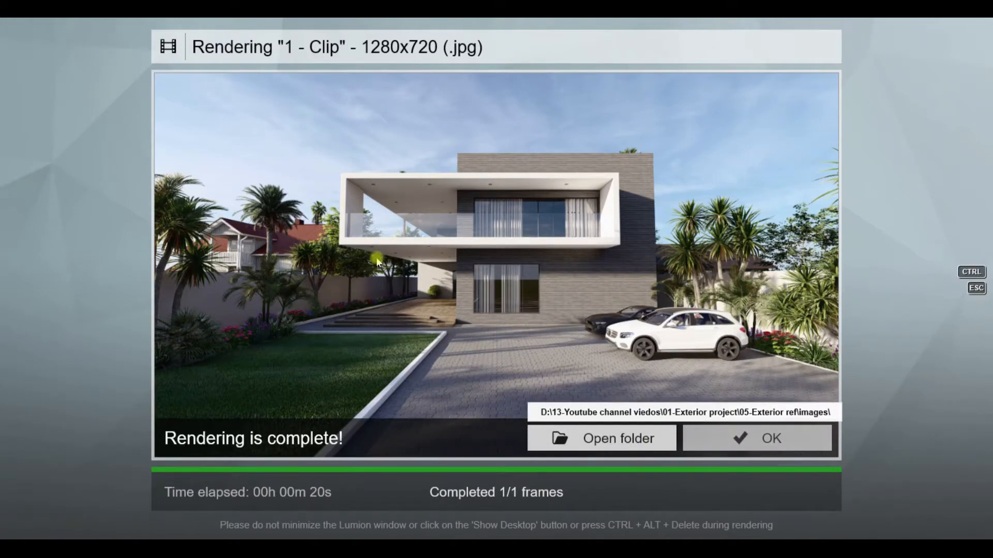
click(602, 436)
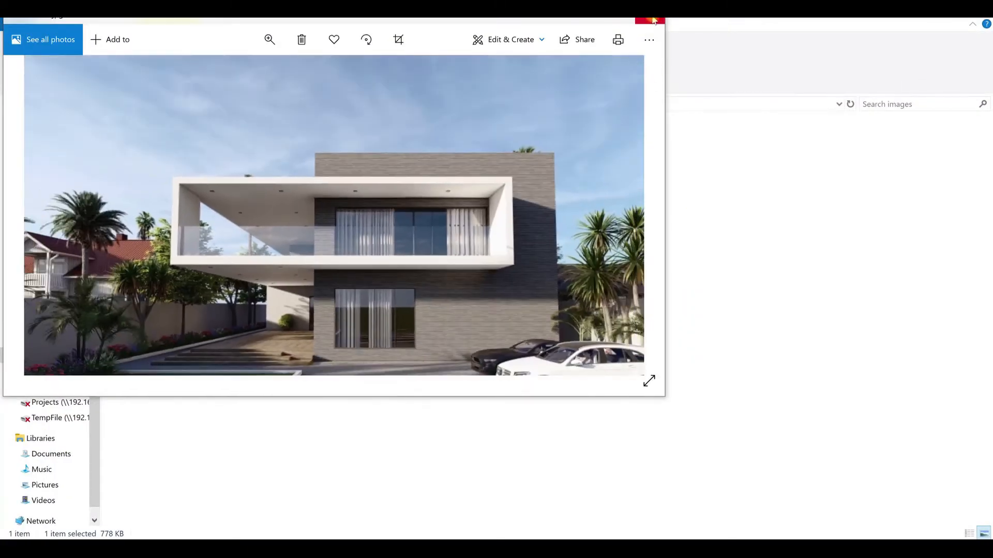
click(655, 22)
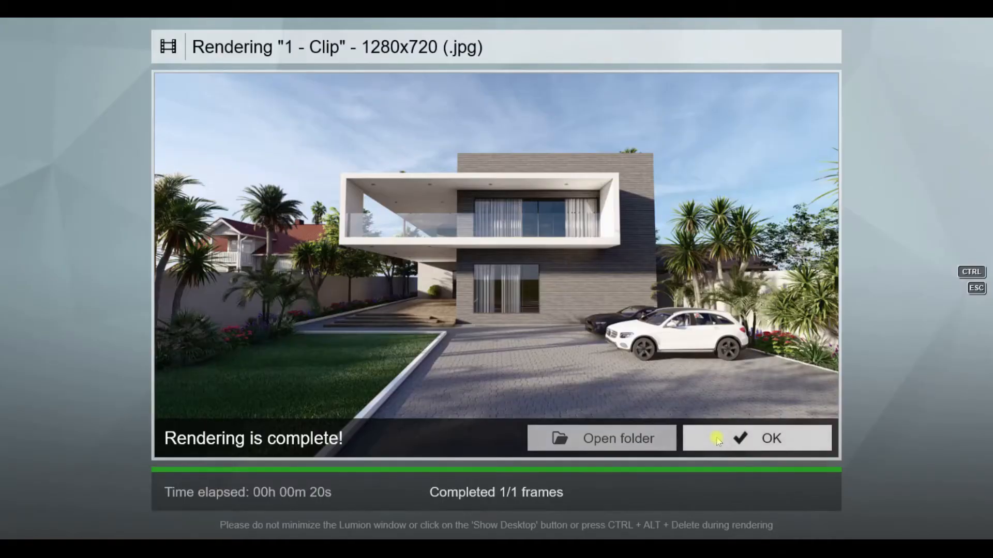
click(749, 437)
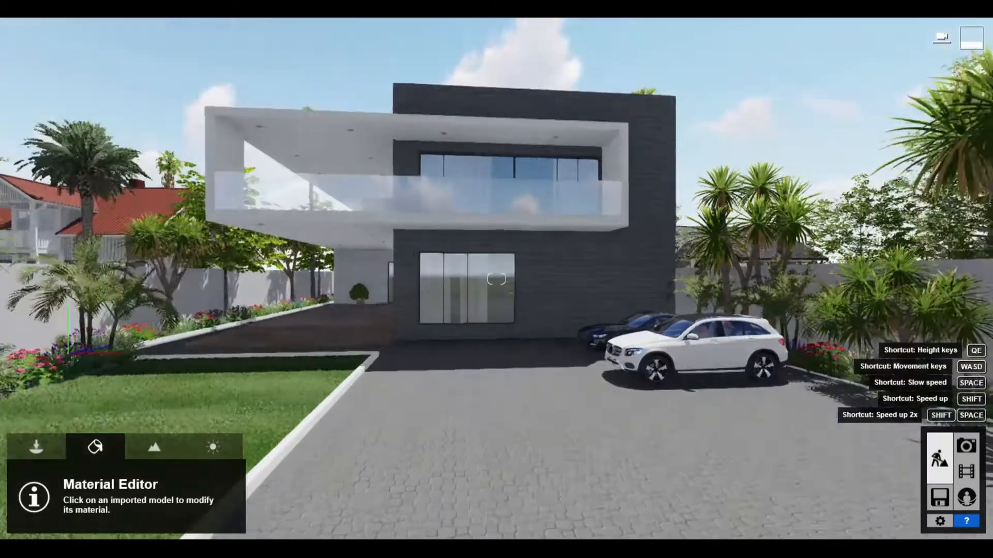
- Recolour the two parked cars so the SUV is black and the sports car is white
right_drag(496, 279, 665, 341)
key(w)
click(54, 445)
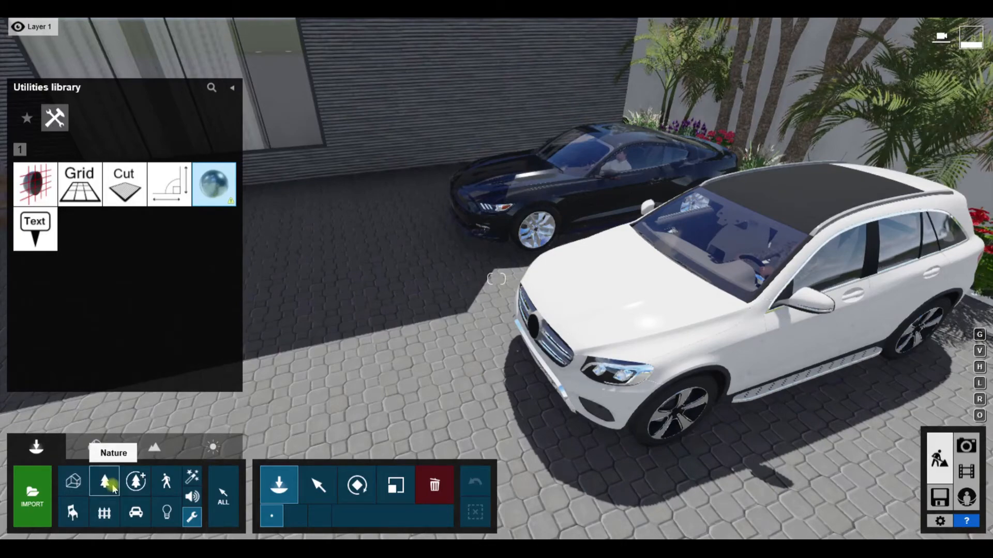
click(136, 513)
click(169, 258)
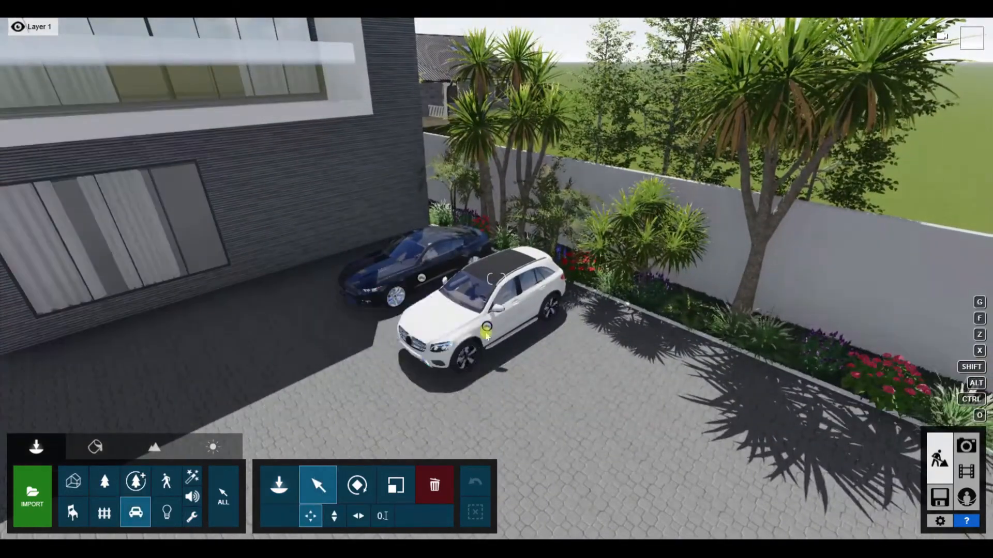
click(473, 332)
mouse_move(952, 186)
mouse_down()
mouse_move(953, 248)
mouse_move(953, 170)
mouse_move(953, 193)
mouse_up()
click(413, 266)
click(966, 472)
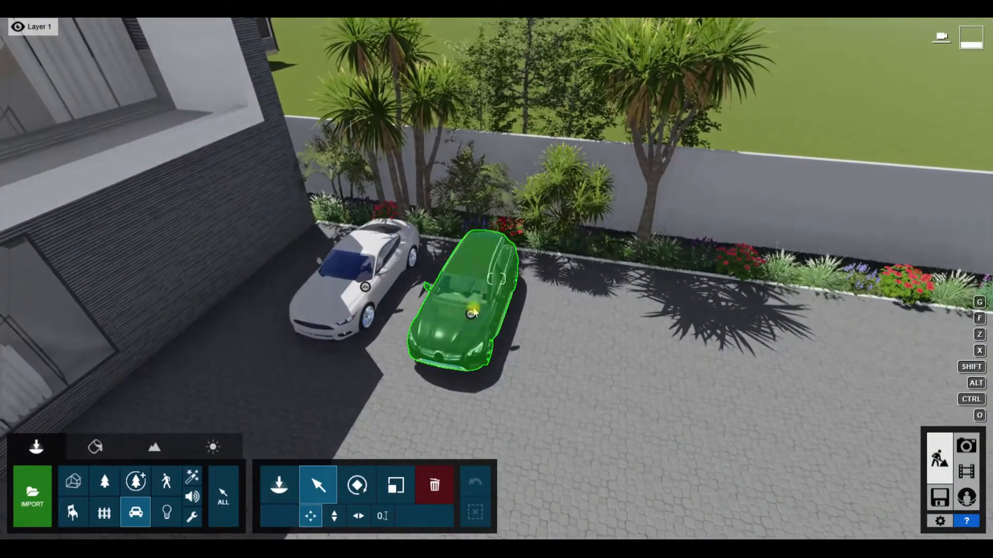
- Move the SUV and the sports car farther from the villa wall on the driveway
click(474, 312)
click(396, 299)
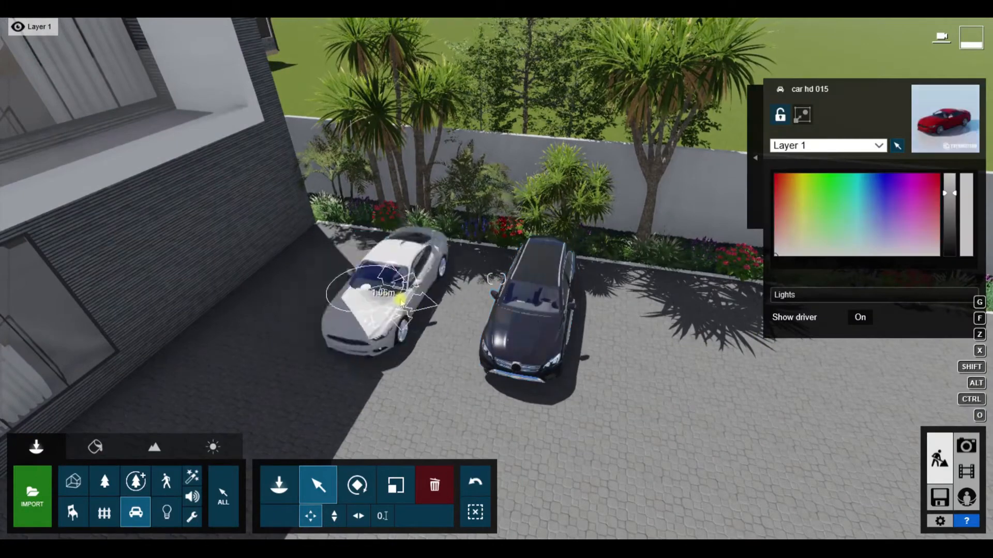
- Try an orange paint colour on the sports car and check it from the clip's camera view
click(774, 202)
drag(784, 208, 787, 200)
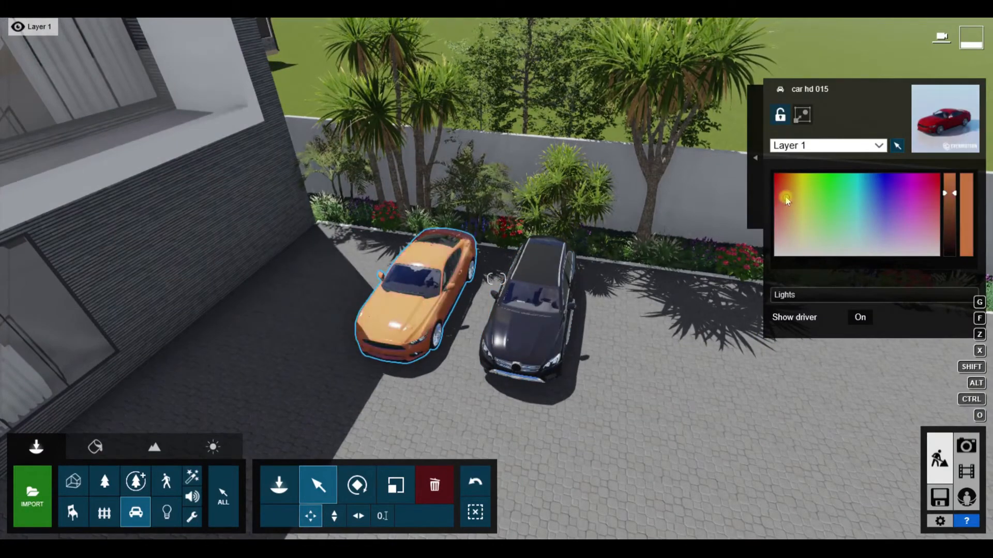
click(965, 471)
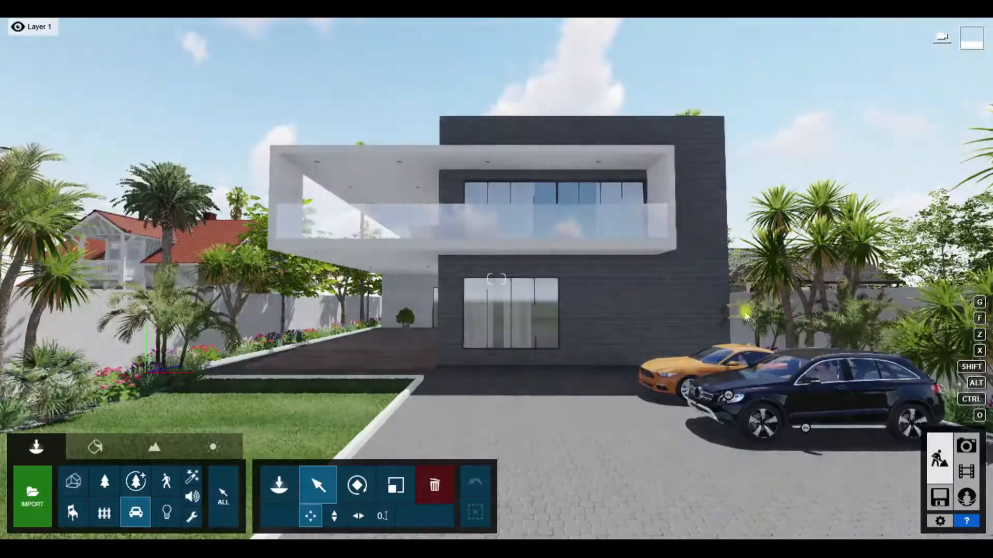
click(664, 373)
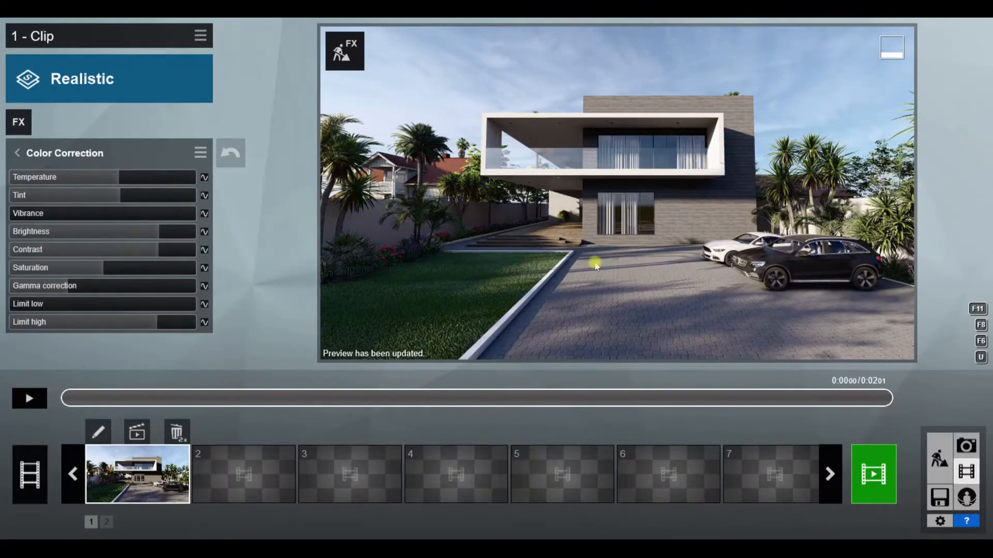
- Enlarge the fan palms behind the villa so they rise above the balcony roofline
click(939, 459)
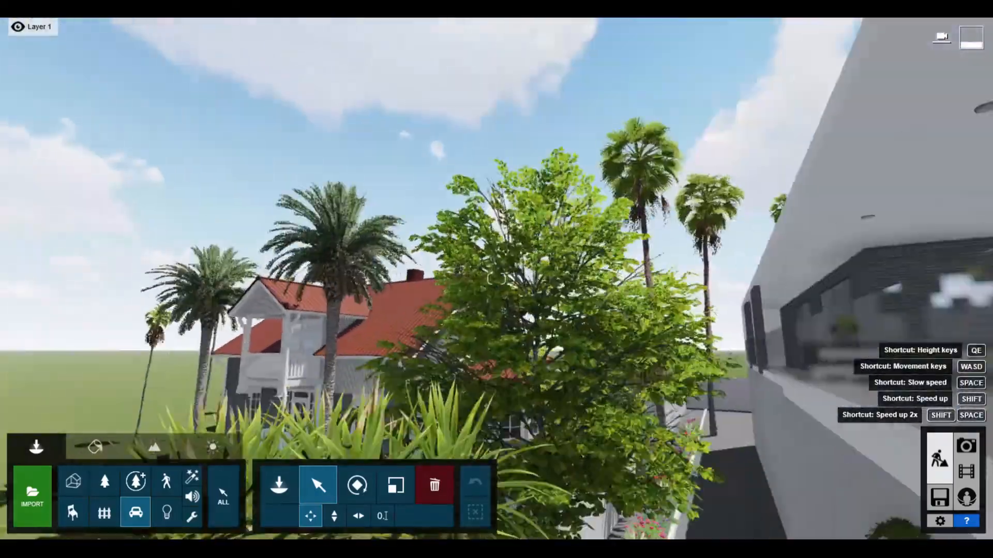
key(w)
right_drag(477, 286, 486, 373)
key(q)
key(s)
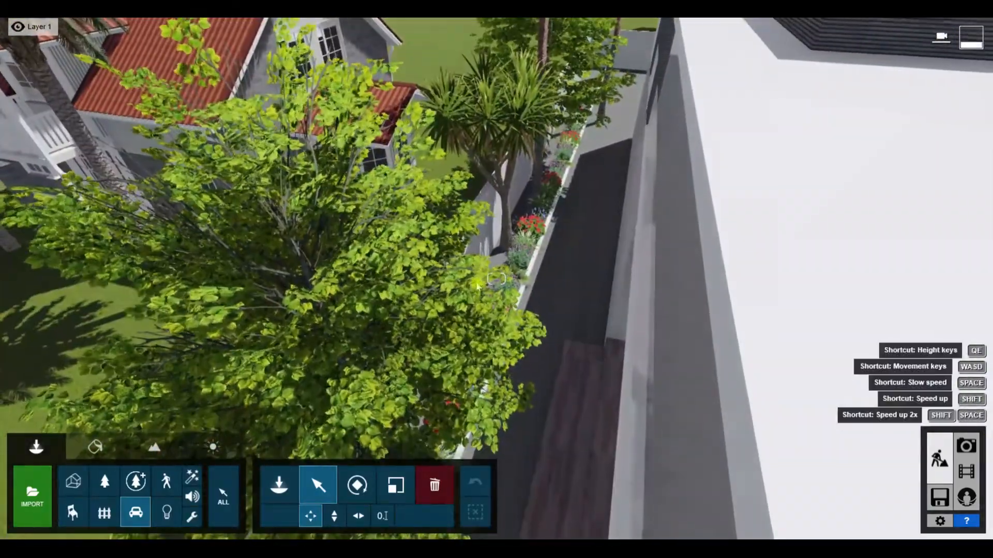
click(105, 481)
click(396, 485)
click(543, 222)
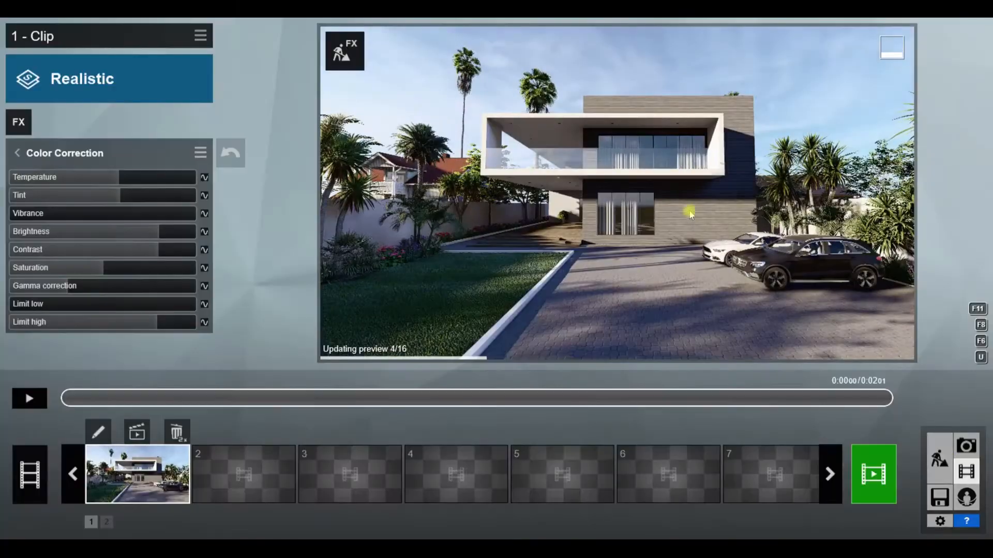
- Reduce the size of the two tall fan palms behind the villa, checking each change in the clip preview
click(939, 458)
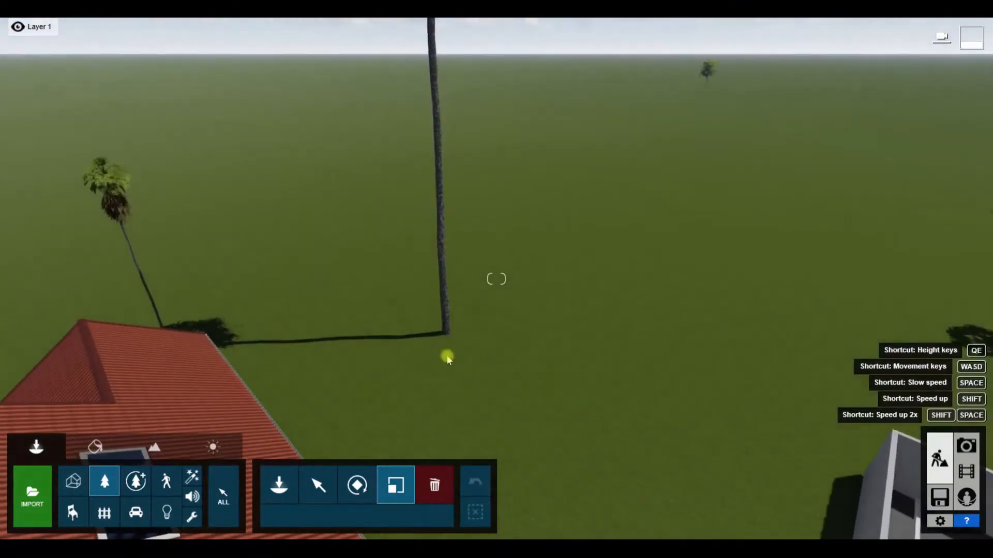
mouse_move(446, 332)
mouse_down()
mouse_move(445, 371)
mouse_move(450, 314)
mouse_move(447, 345)
mouse_up()
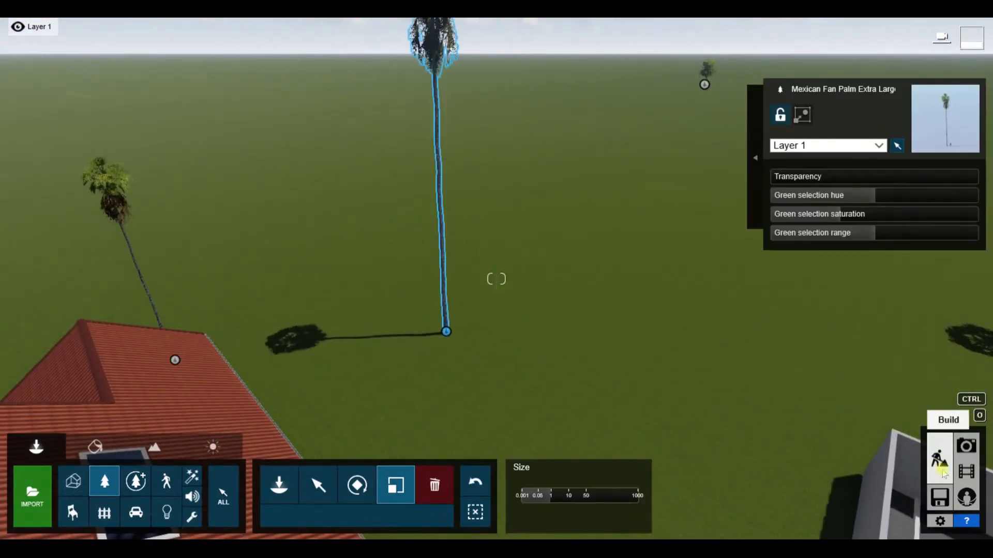
click(966, 471)
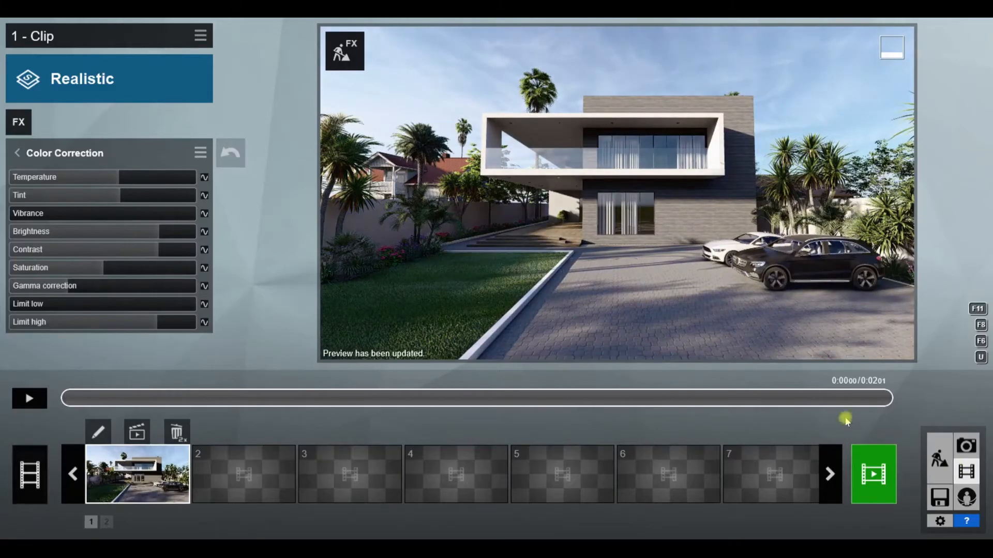
click(939, 459)
click(507, 350)
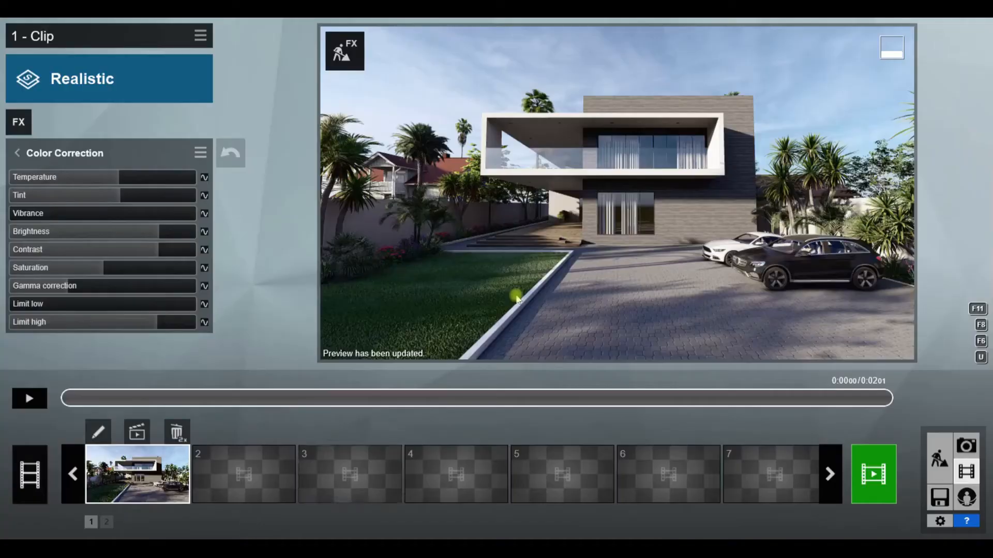
- Render the current frame at Print size 3840x2160 with the additional M, L and S outputs, overwriting 01.jpg
click(874, 474)
click(501, 146)
click(440, 147)
click(409, 147)
click(500, 430)
double_click(151, 89)
click(519, 325)
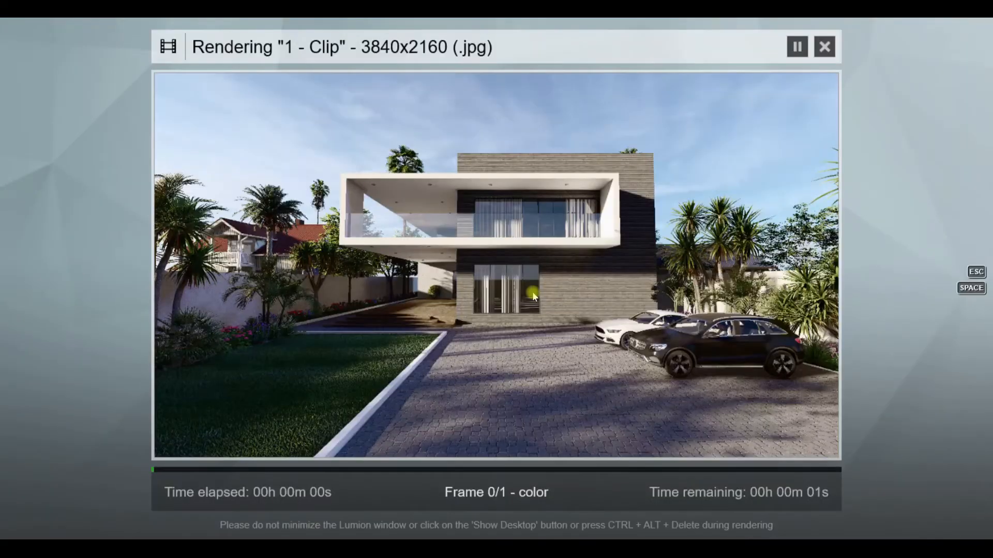